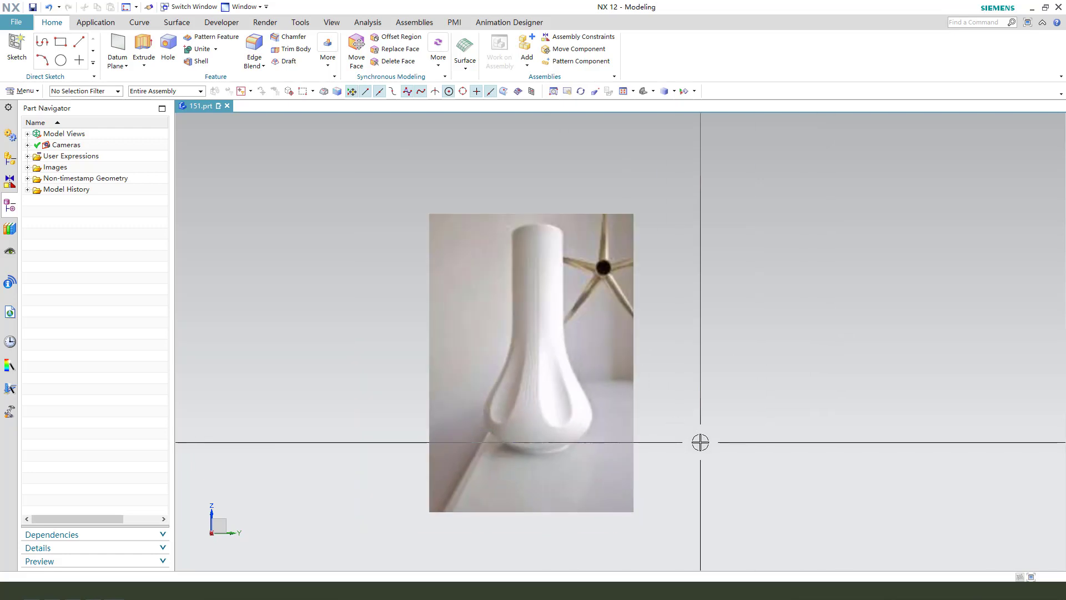
scroll(705, 459, "up", 1)
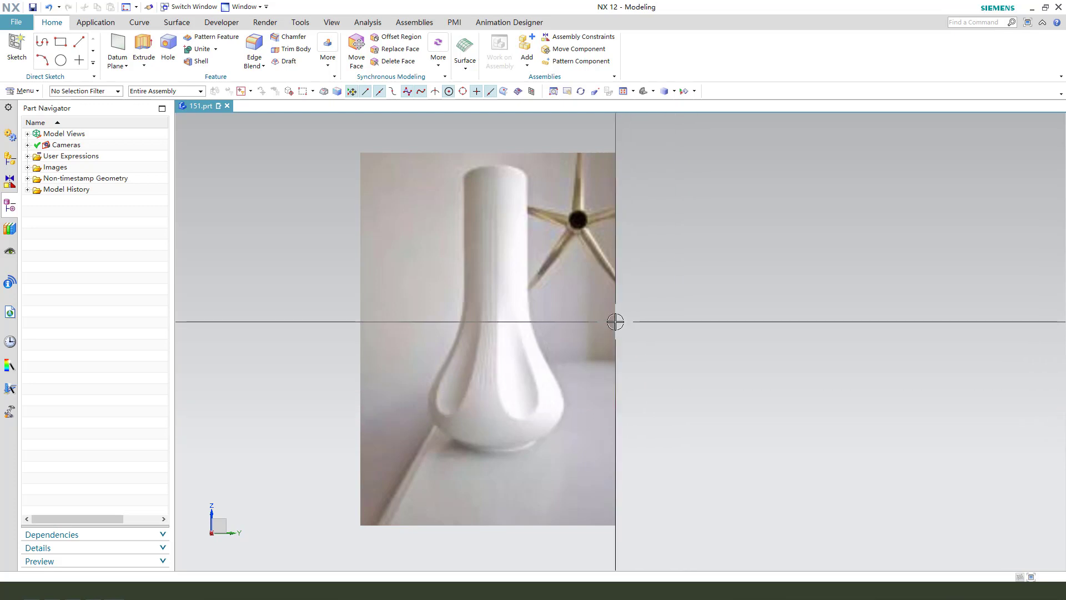
Step: Adjust the view and start a Revolve feature from the Extrude dropdown
left_click_drag(442, 165, 564, 381)
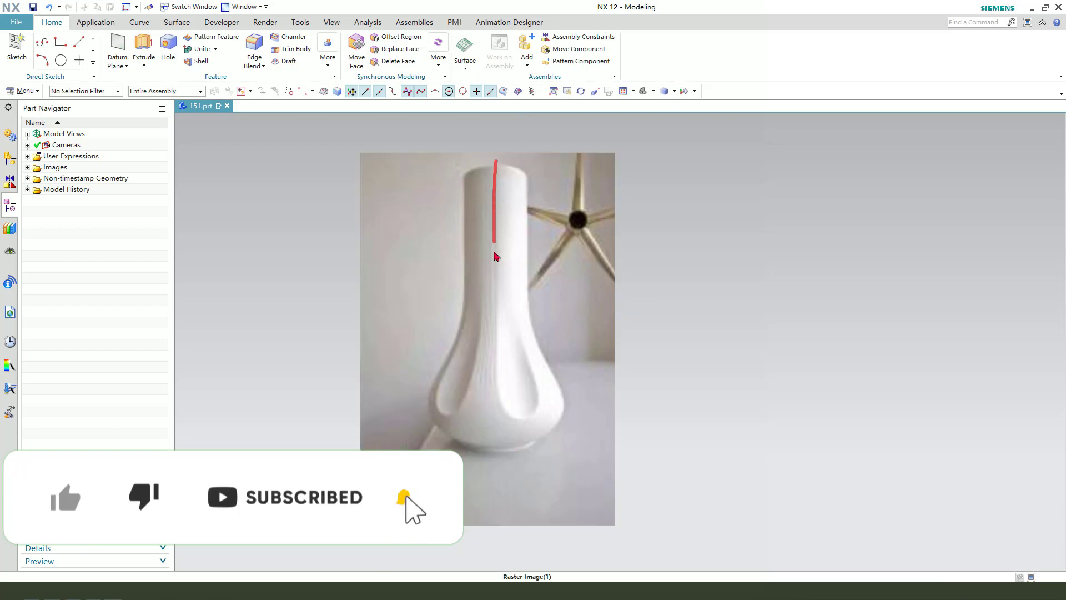
left_click_drag(493, 348, 494, 468)
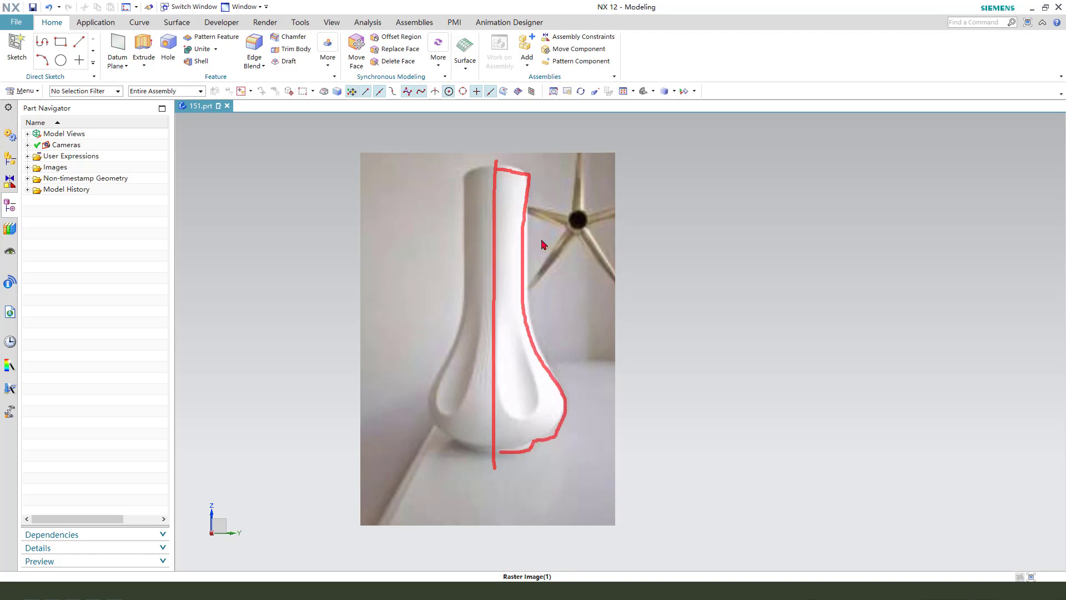
key("Escape")
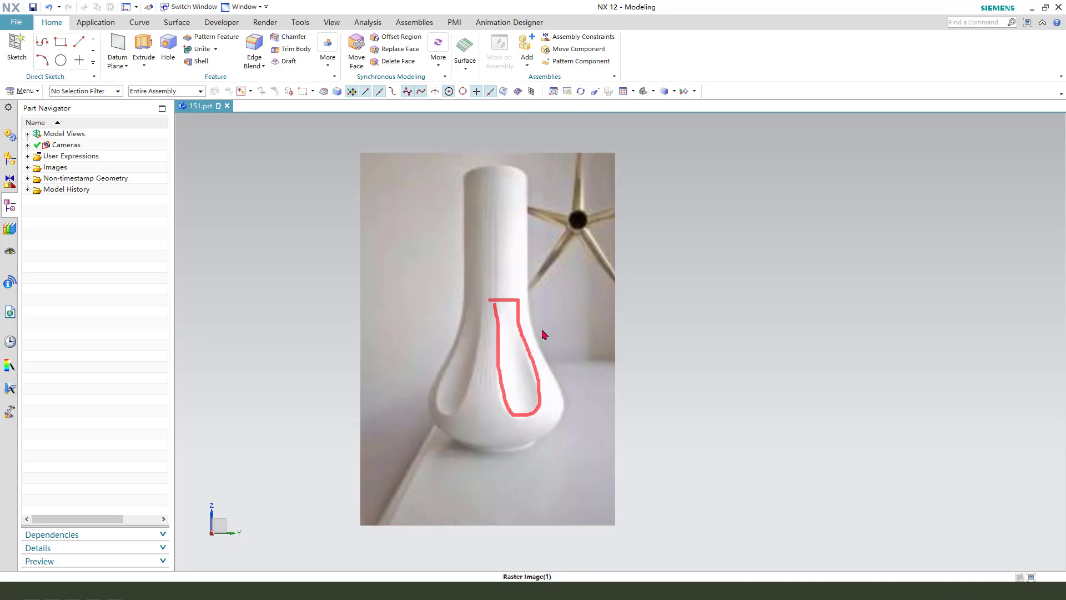
key("Escape")
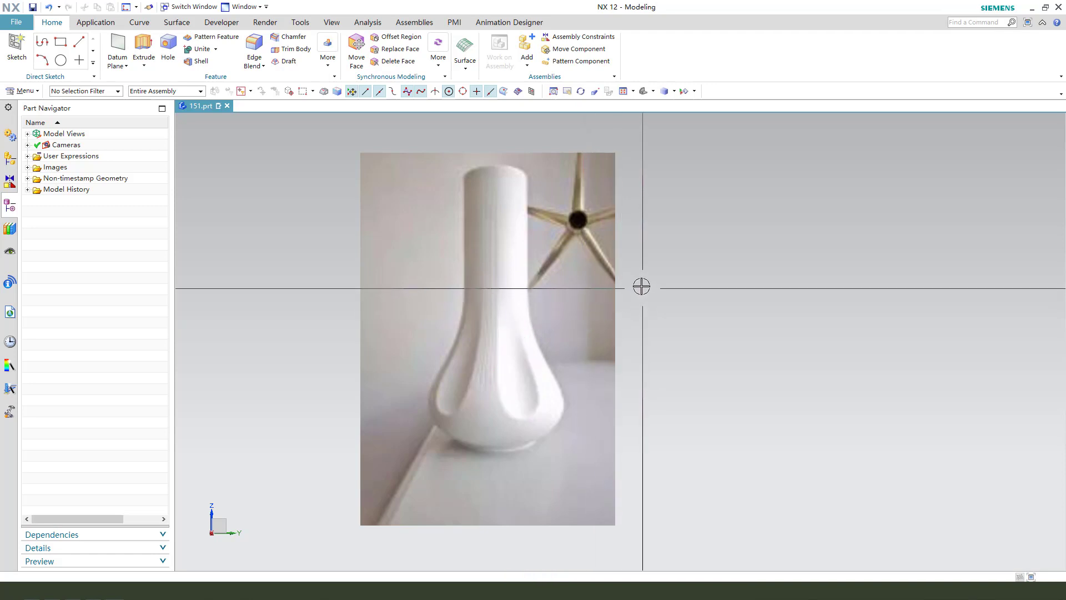
left_click(143, 69)
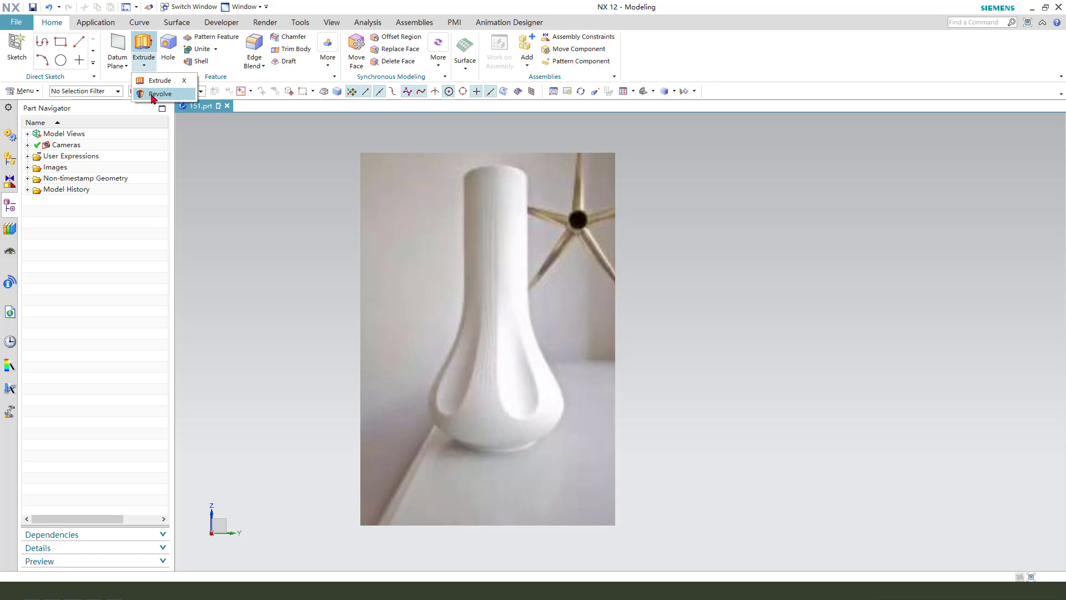
left_click(154, 94)
scroll(495, 317, "up", 1)
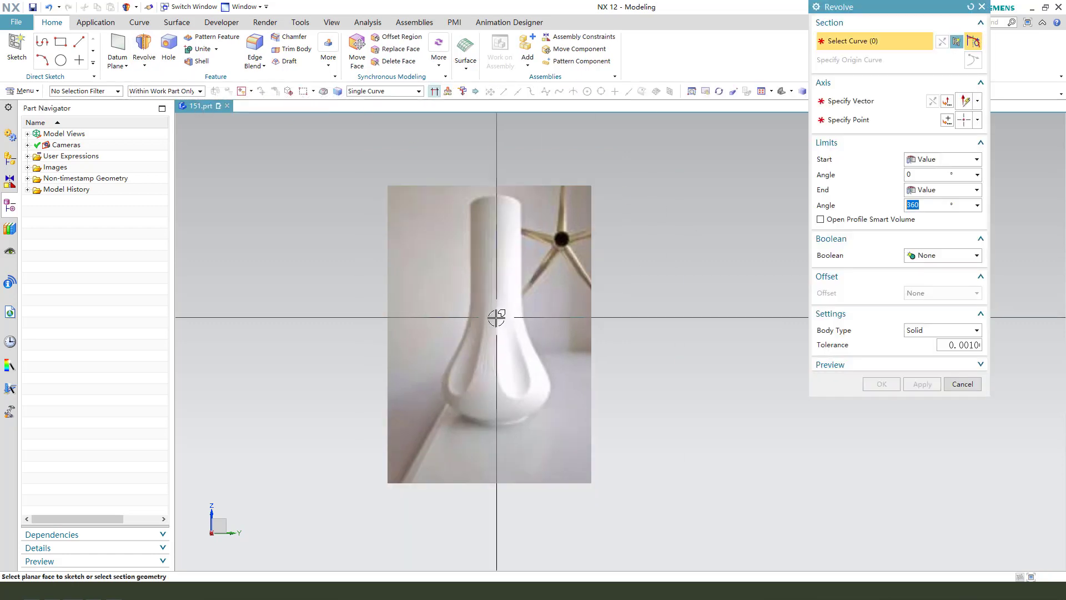
scroll(539, 295, "up", 2)
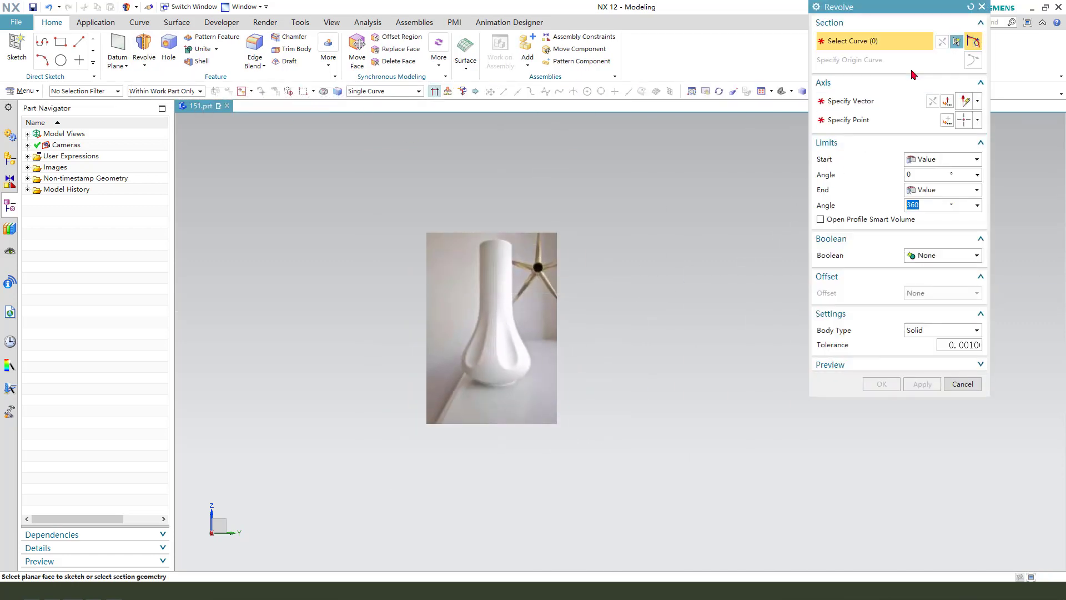
Step: Try an on-plane sketch with the New Plane method, then cancel the sketch and revolve
left_click(956, 41)
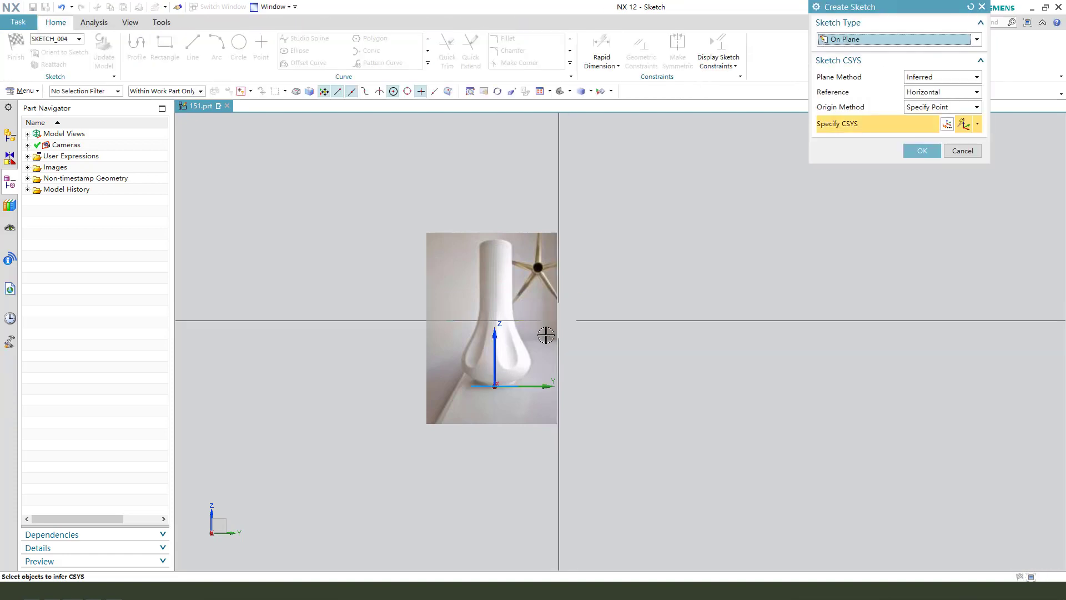
left_click(861, 41)
left_click(867, 53)
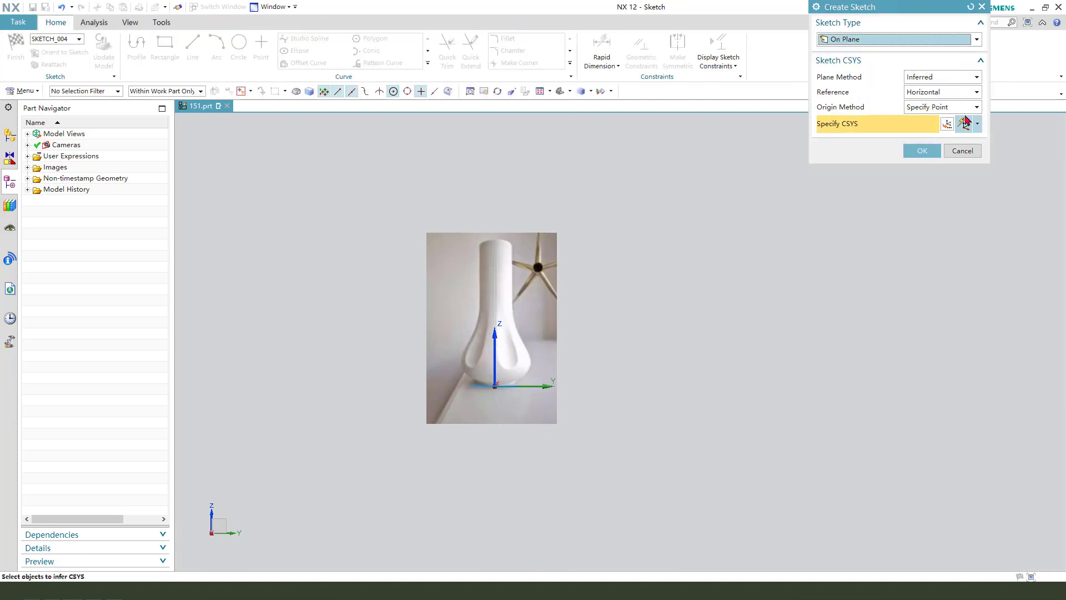
left_click(946, 78)
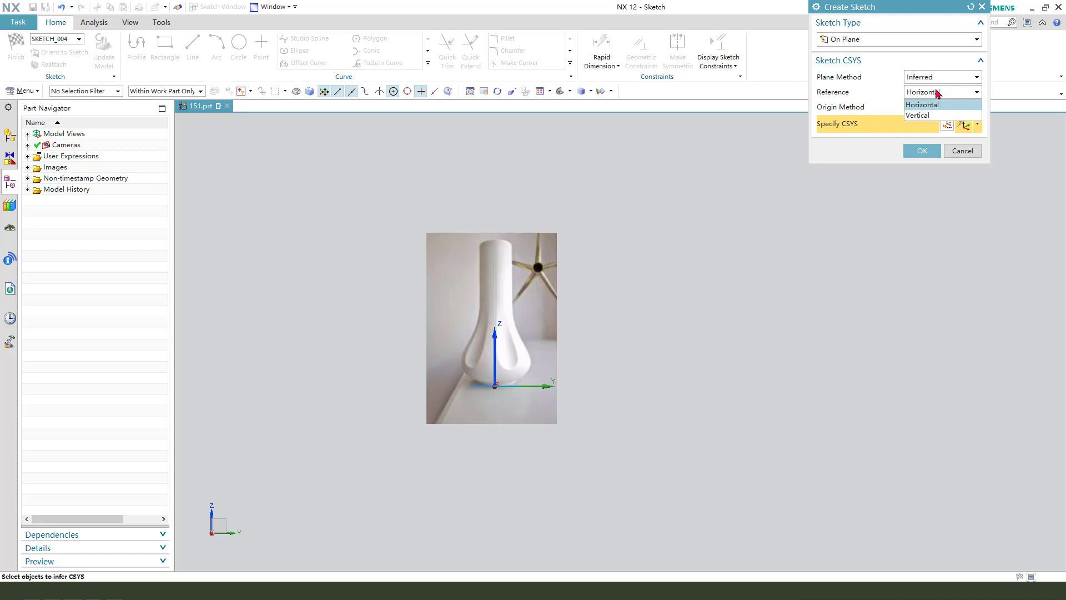
left_click(937, 100)
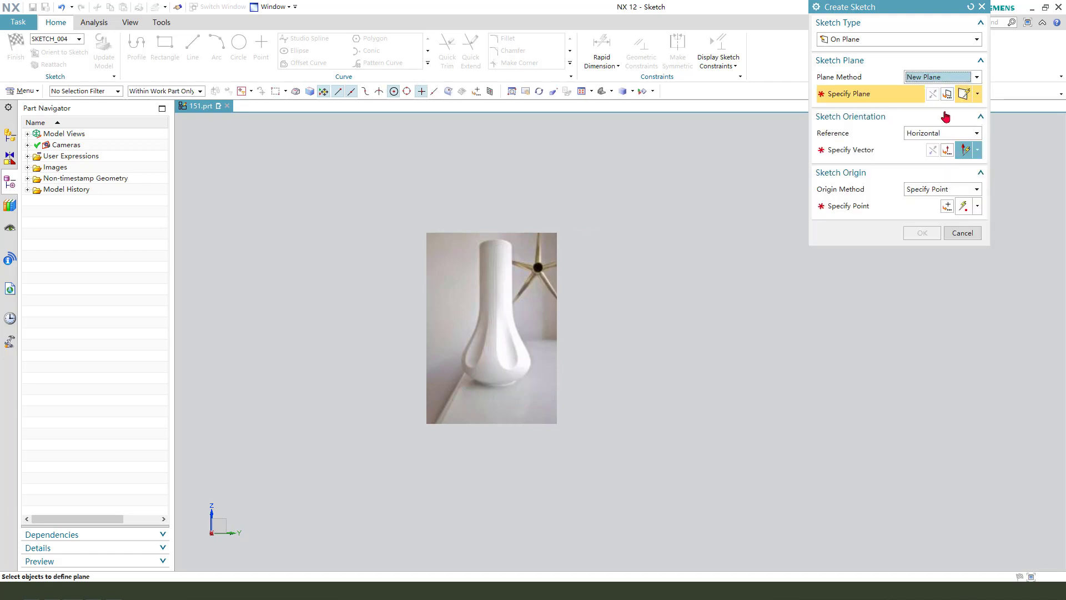
left_click(962, 233)
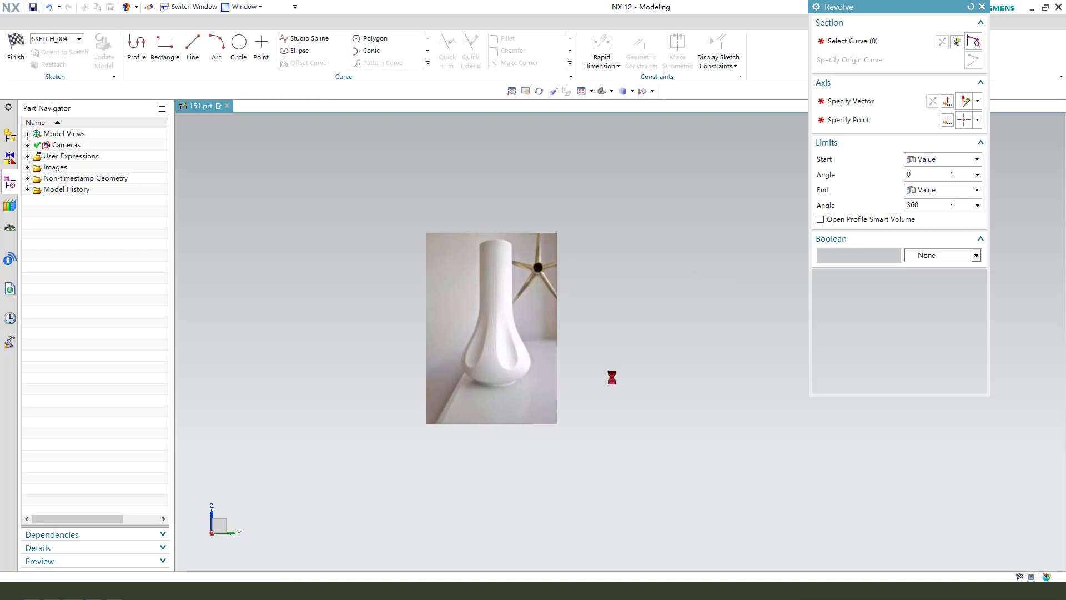
left_click(962, 384)
Step: Hide the vase reference photo, then show it again with the datum axes
key("ctrl+shift+b")
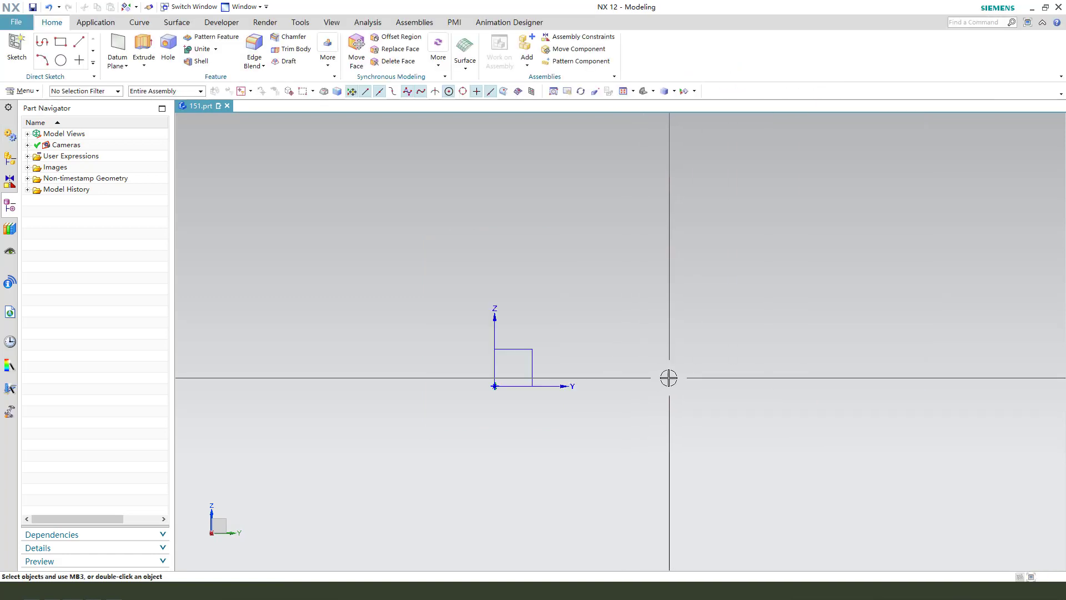
key("ctrl+b")
key("ctrl+shift+u")
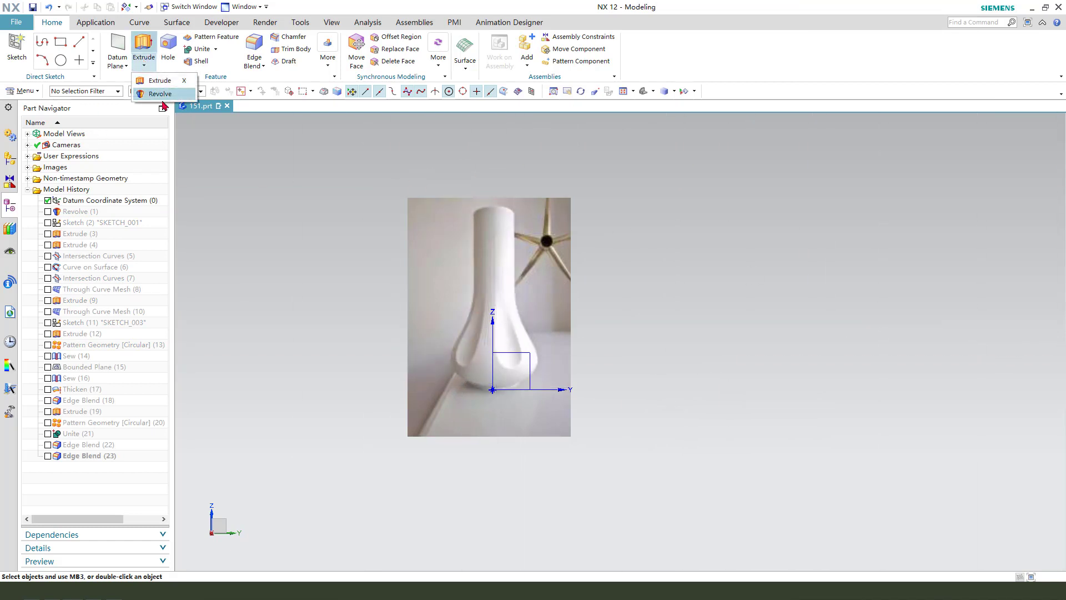
Step: Start a Revolve whose section sketch lies on the vertical datum plane
left_click(160, 93)
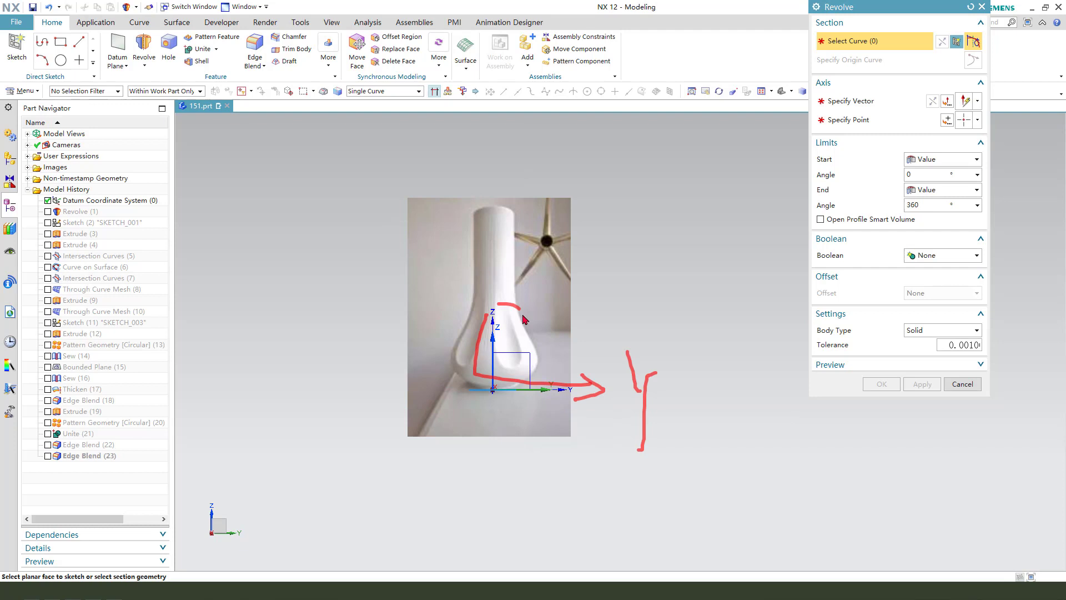
left_click(518, 349)
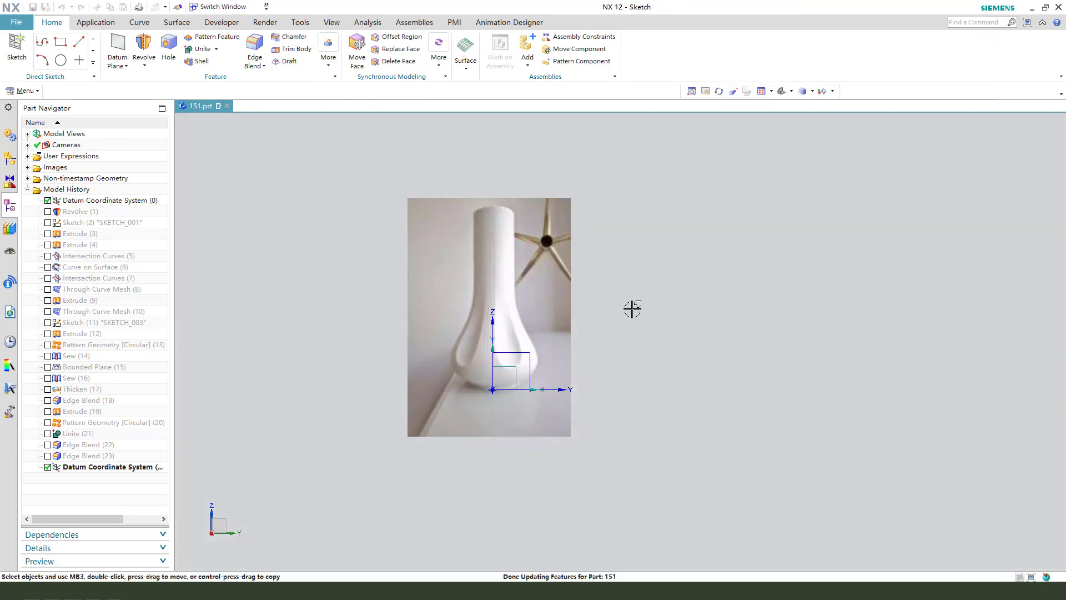
scroll(500, 233, "up", 1)
scroll(505, 247, "up", 1)
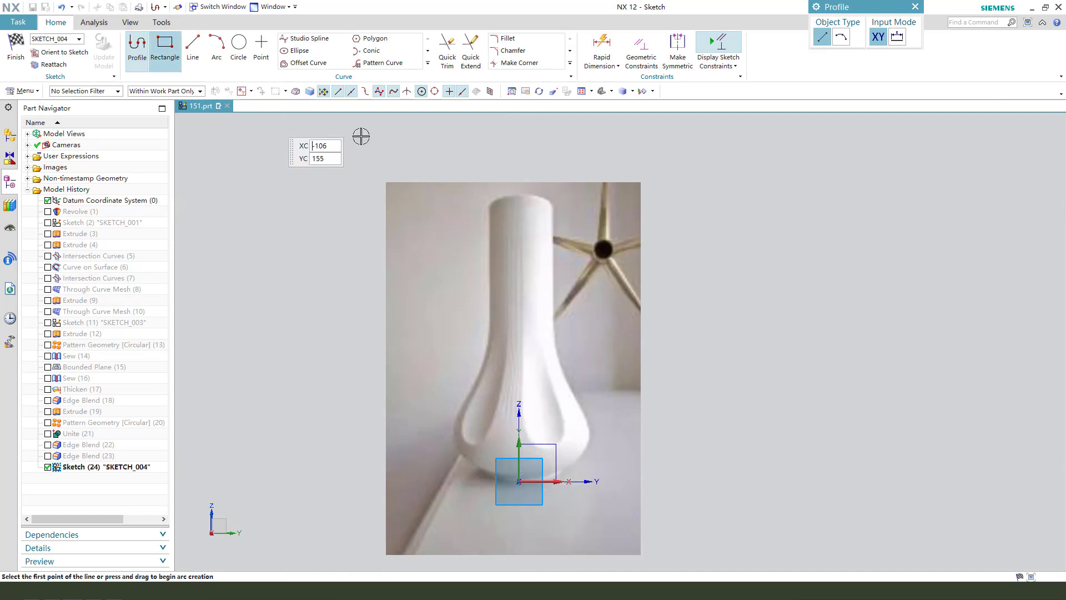
scroll(551, 207, "up", 1)
Step: Draw the vertical neck line and dimension its top 120 above the base axis
left_click(552, 207)
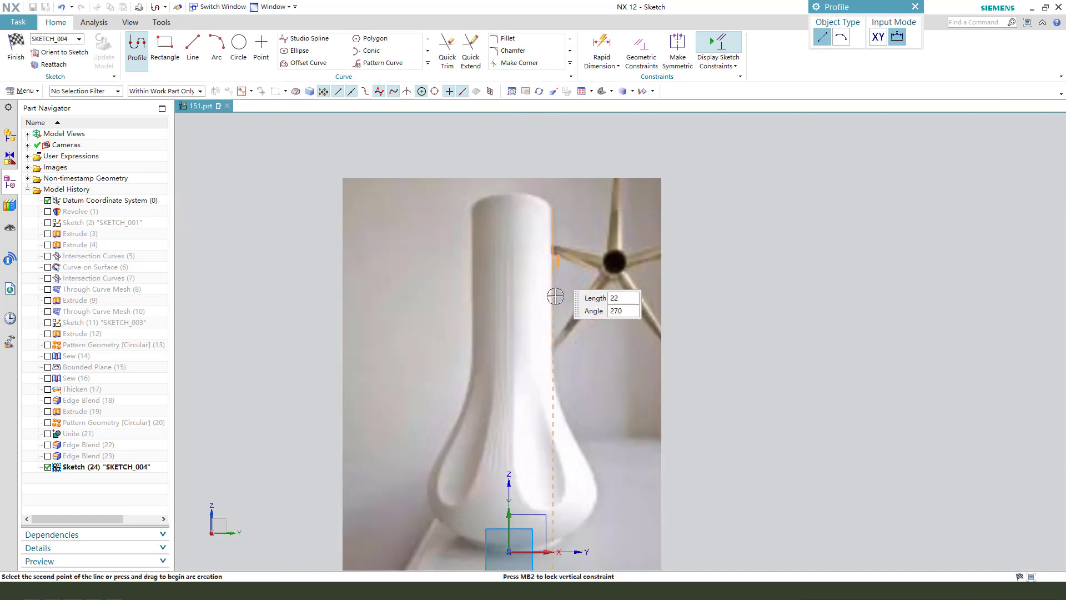
left_click(552, 359)
scroll(557, 203, "down", 2)
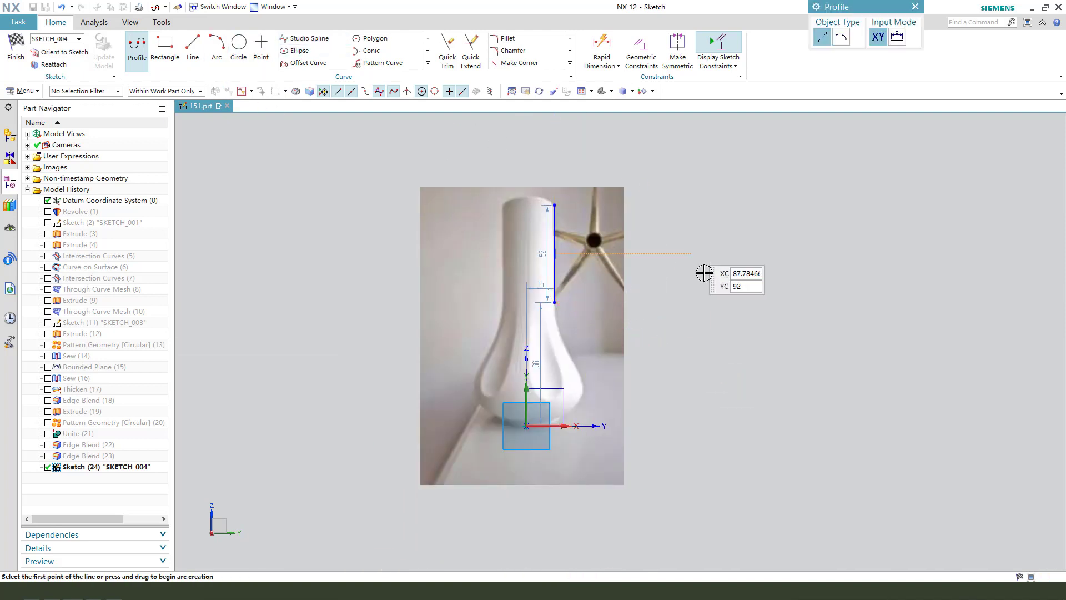
key("Escape")
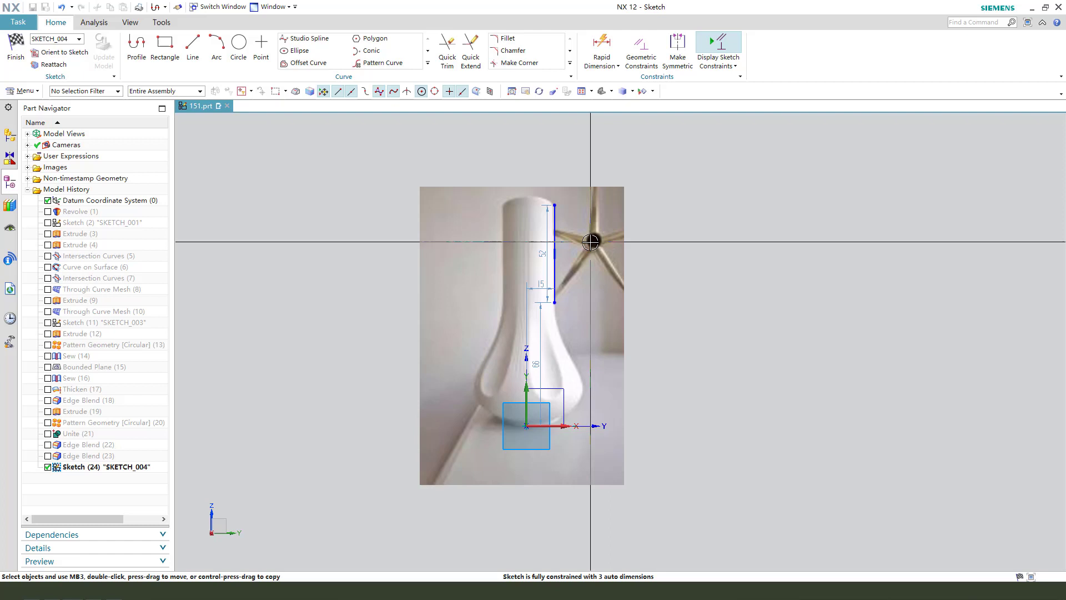
key("d")
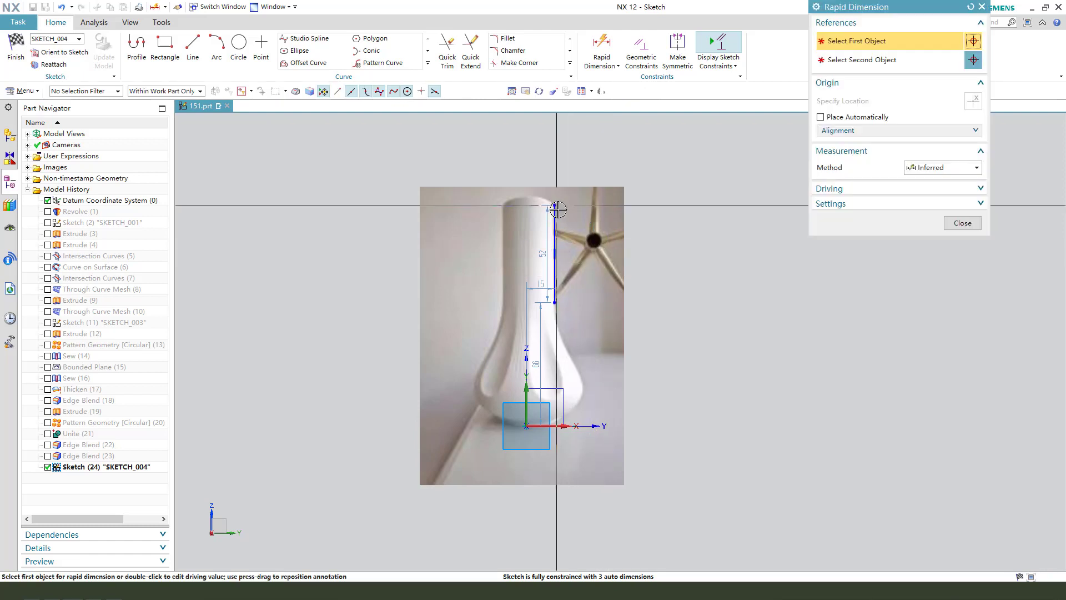
left_click(554, 242)
left_click(597, 426)
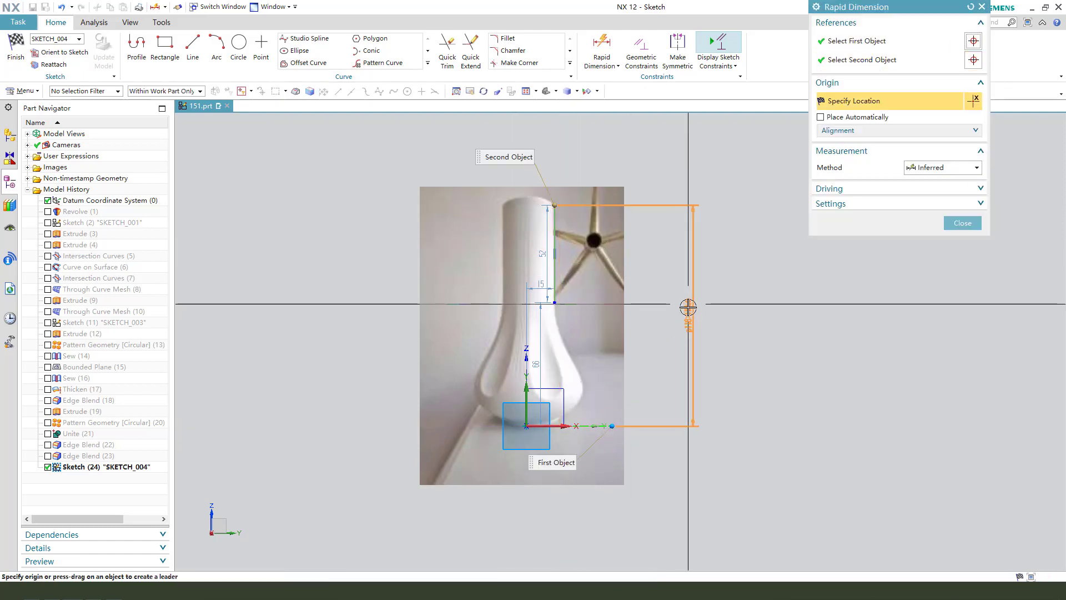
left_click(688, 307)
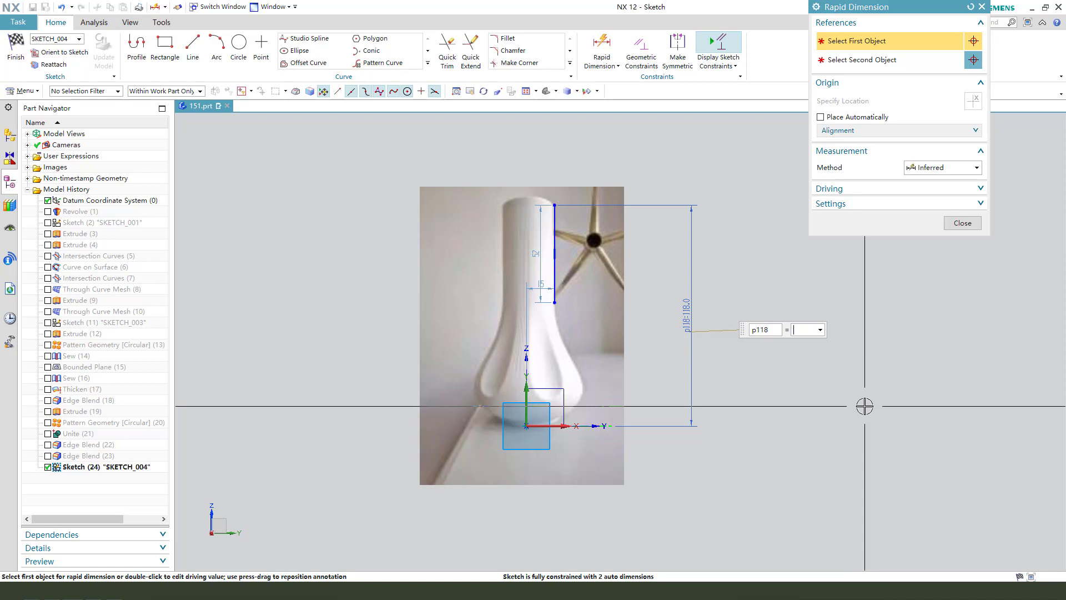
type("120")
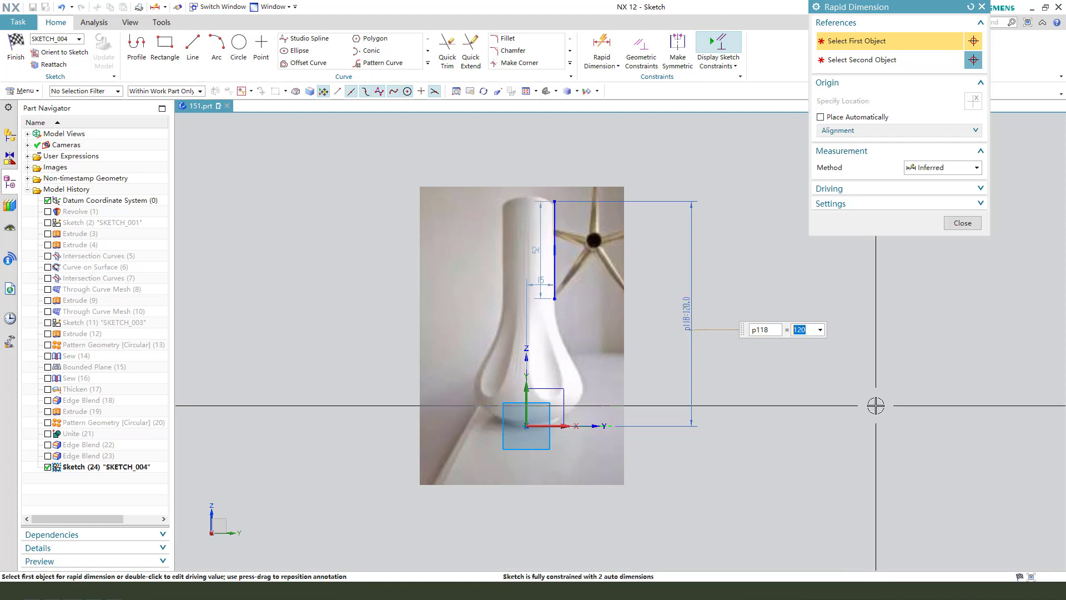
key("Return")
Step: Keep the line's 15 centre offset and set its length to 52
left_click(965, 225)
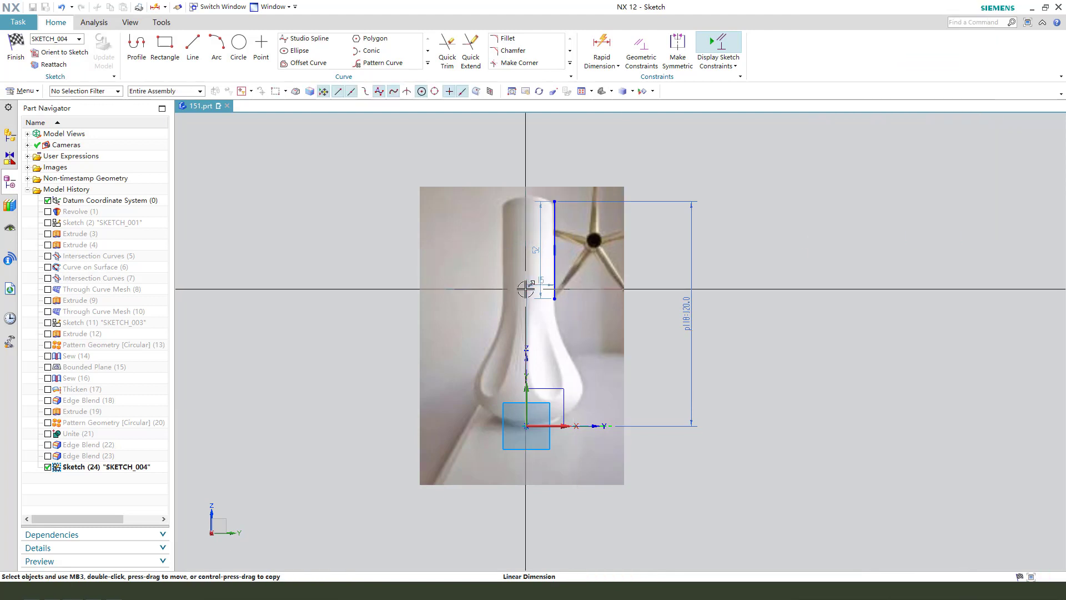
double_click(530, 172)
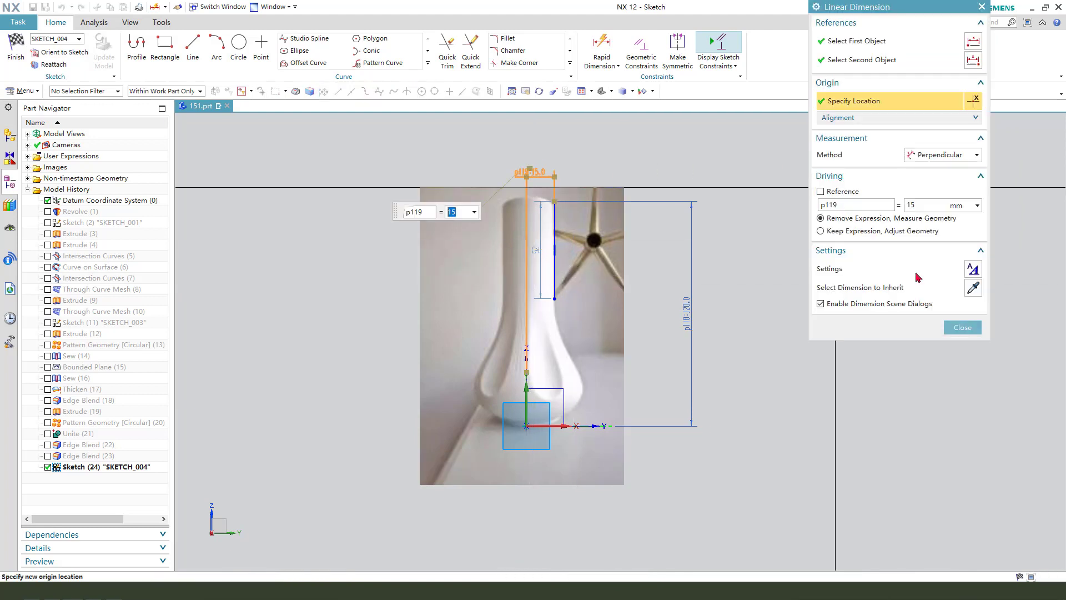
middle_click(750, 252)
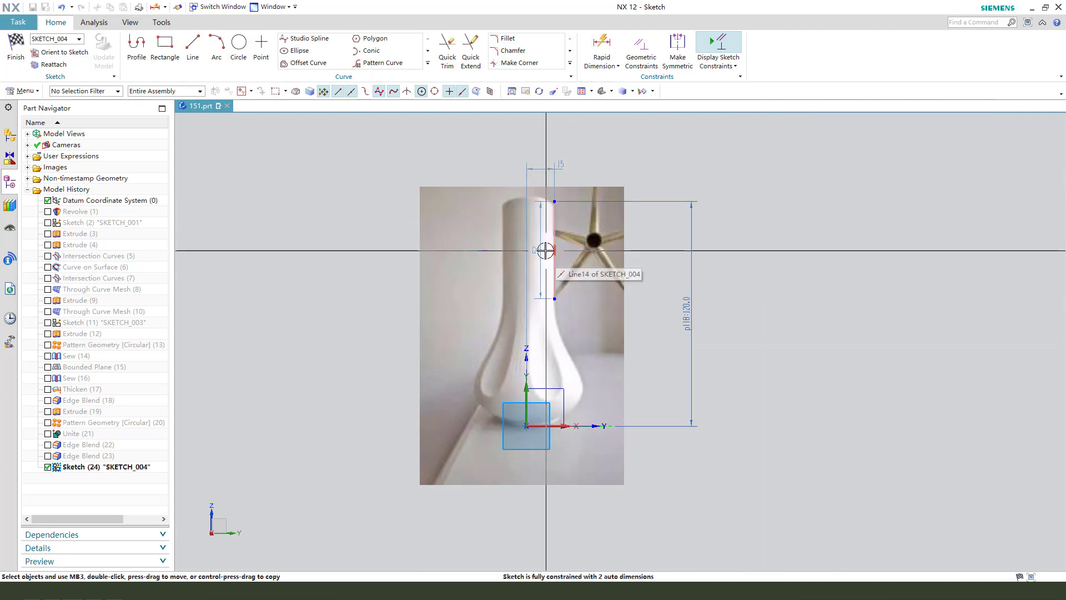
left_click_drag(545, 245, 577, 248)
double_click(587, 247)
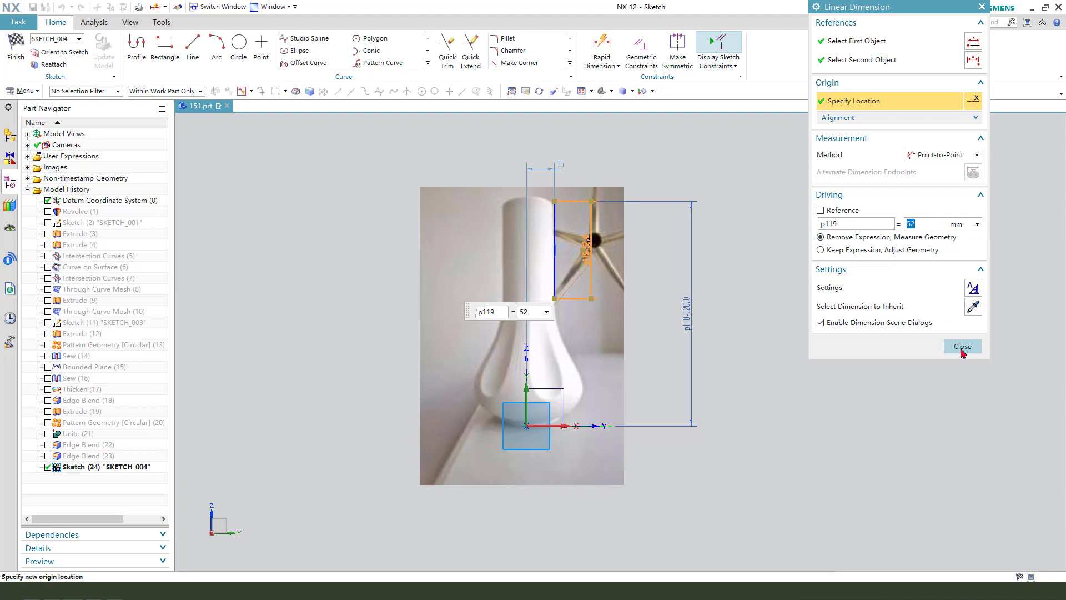
middle_click(733, 344)
scroll(606, 367, "up", 1)
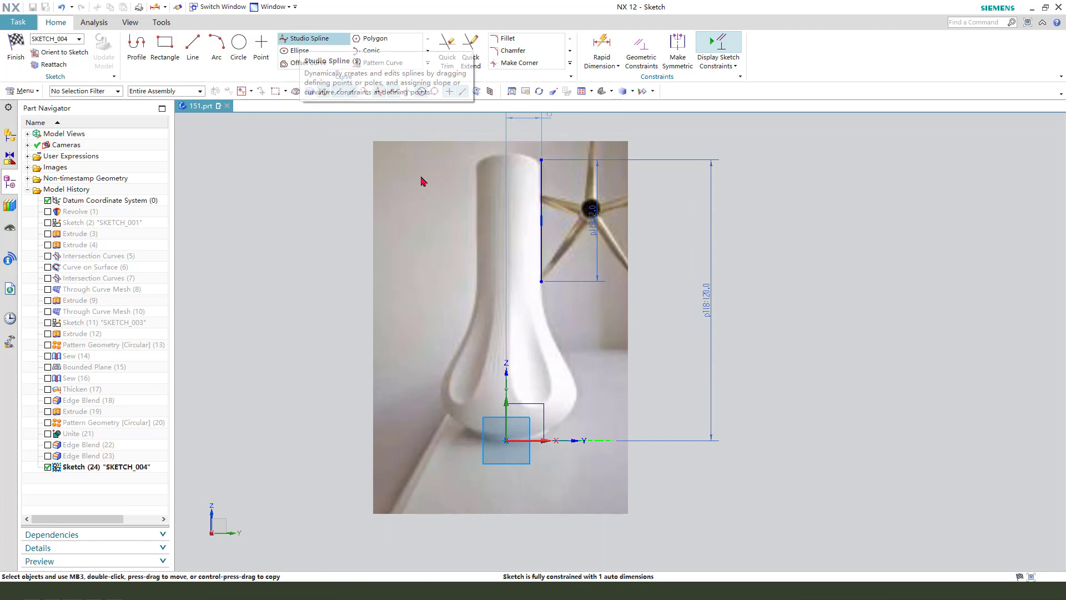
Step: Draw a horizontal base line from the origin ending in a short vertical step
left_click(137, 48)
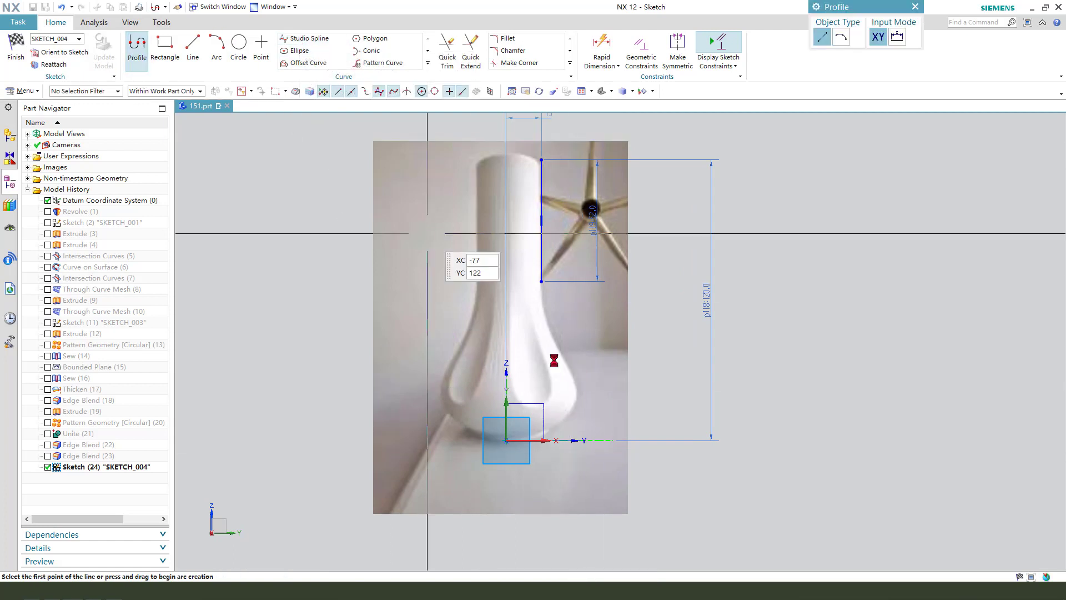
scroll(499, 434, "up", 2)
scroll(507, 425, "up", 2)
left_click(507, 424)
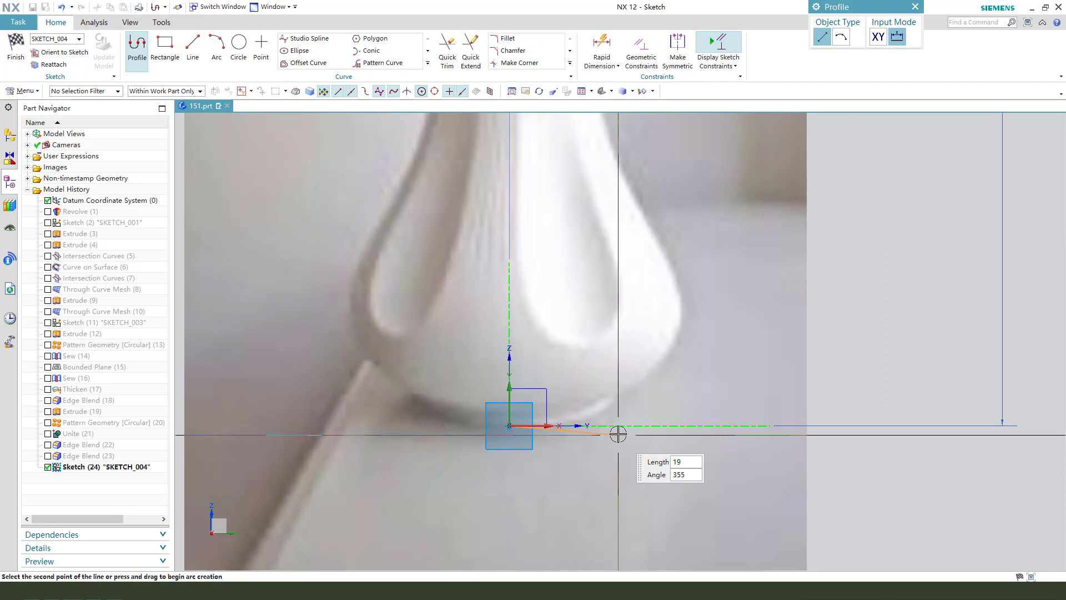
scroll(614, 427, "up", 2)
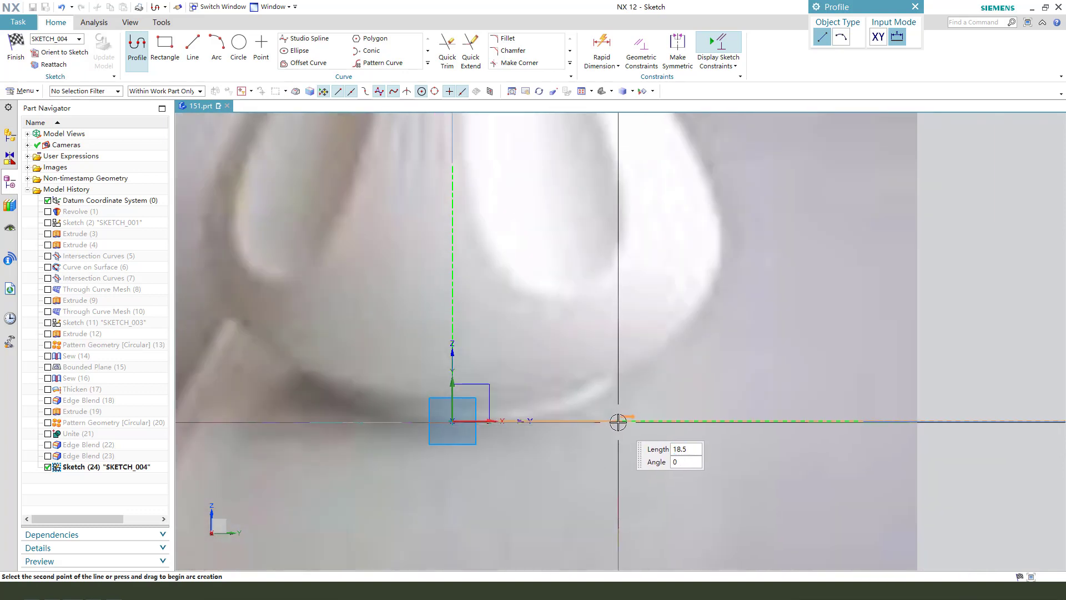
left_click(618, 422)
left_click(619, 397)
scroll(633, 445, "down", 3)
scroll(638, 452, "up", 3)
middle_click(586, 464)
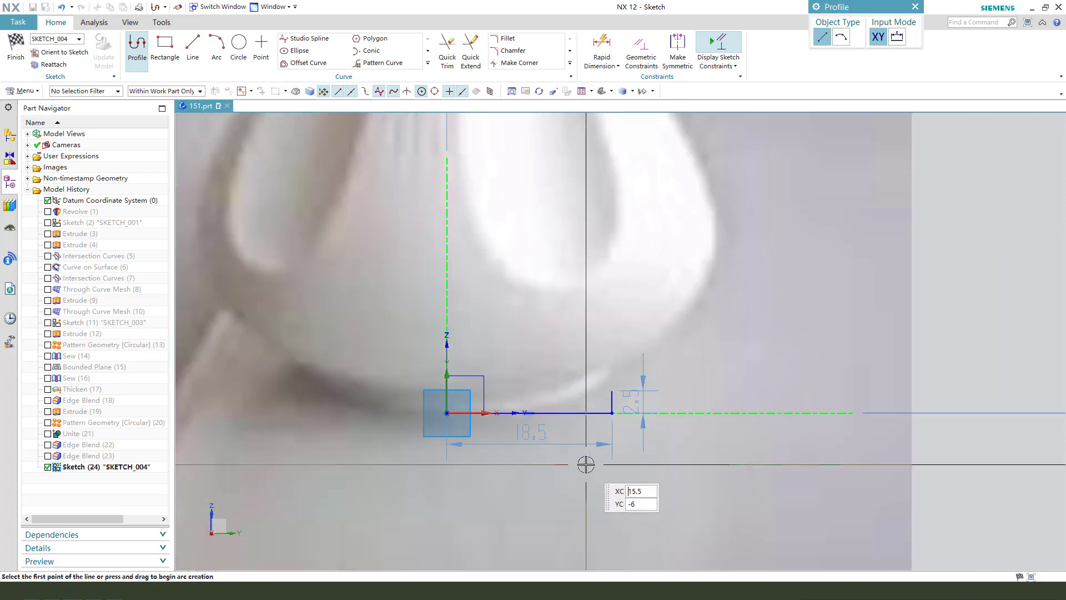
middle_click(586, 458)
Step: Set the base line length to 18.5 and the step height to 2.5
double_click(530, 433)
type("18.5")
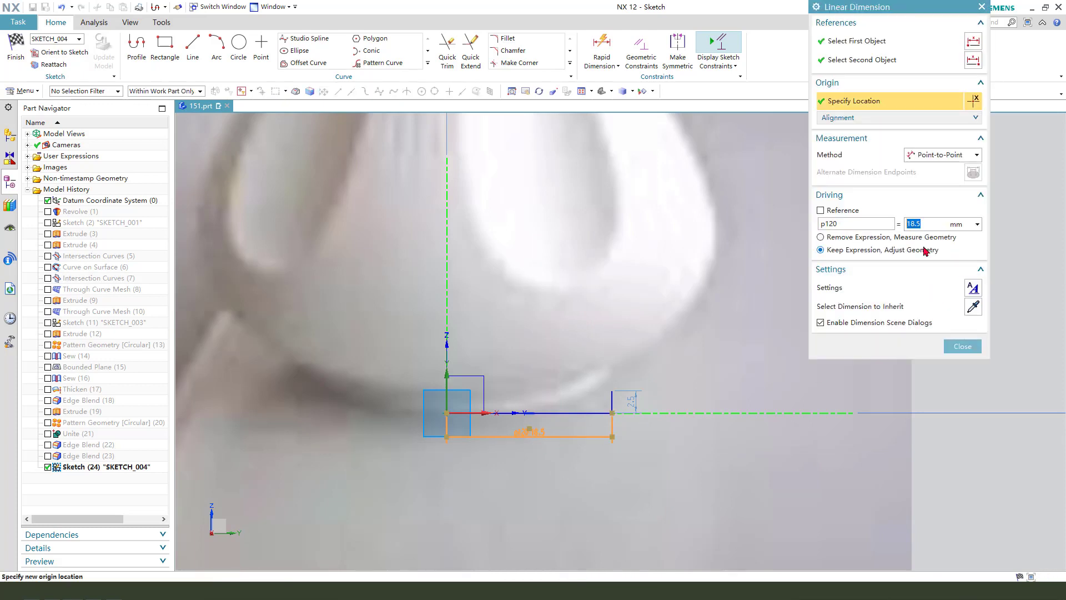
middle_click(673, 424)
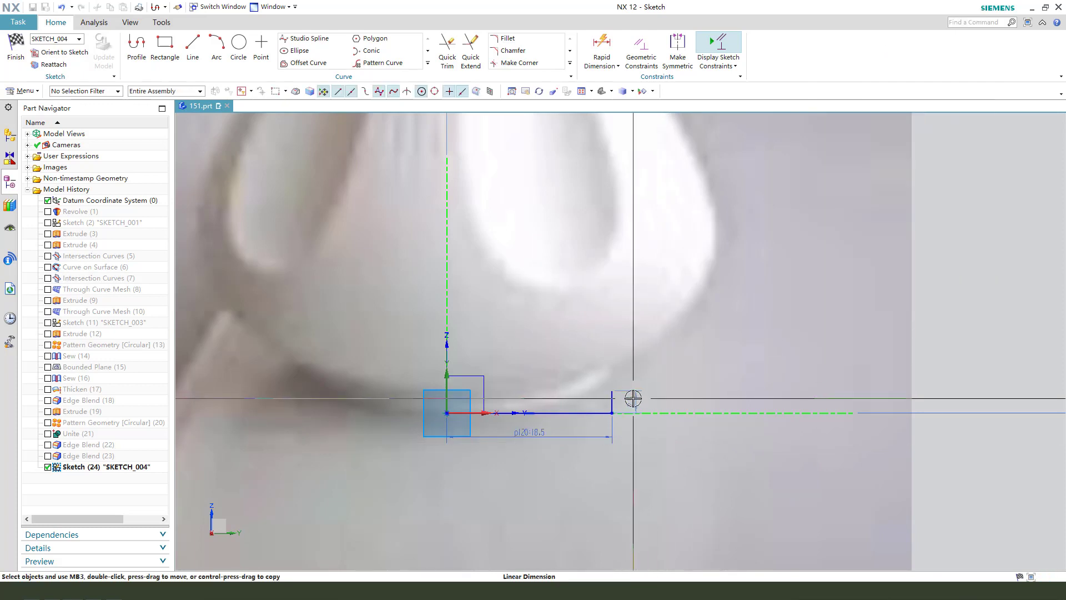
left_click(631, 398)
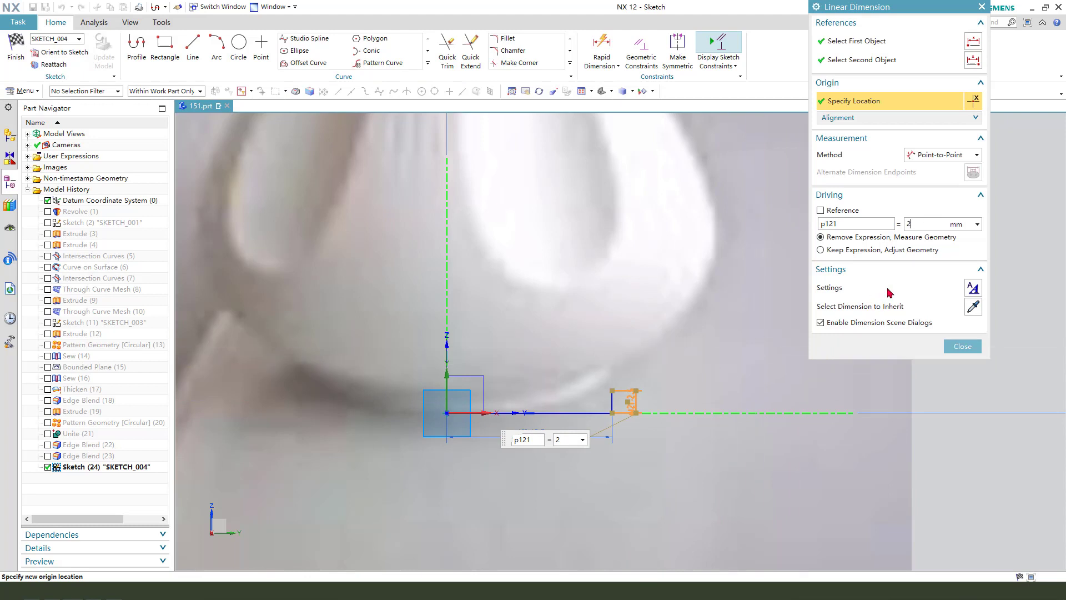
middle_click(465, 363)
scroll(465, 364, "down", 2)
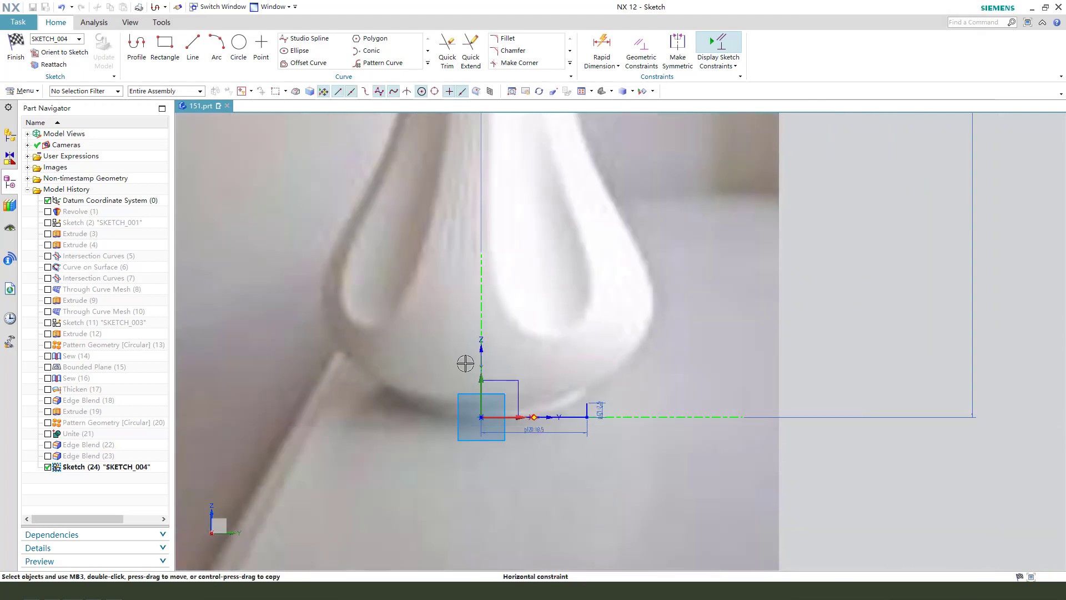
Step: Trace the bulb outline with a six-point spline from the step to the neck line, tangent at its top
left_click(313, 42)
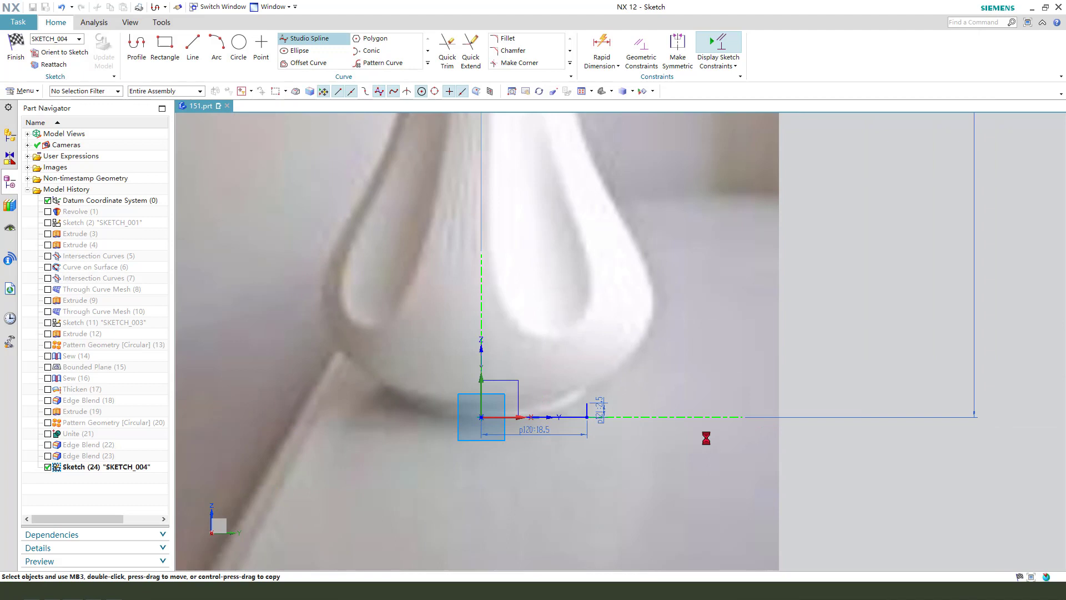
left_click(588, 404)
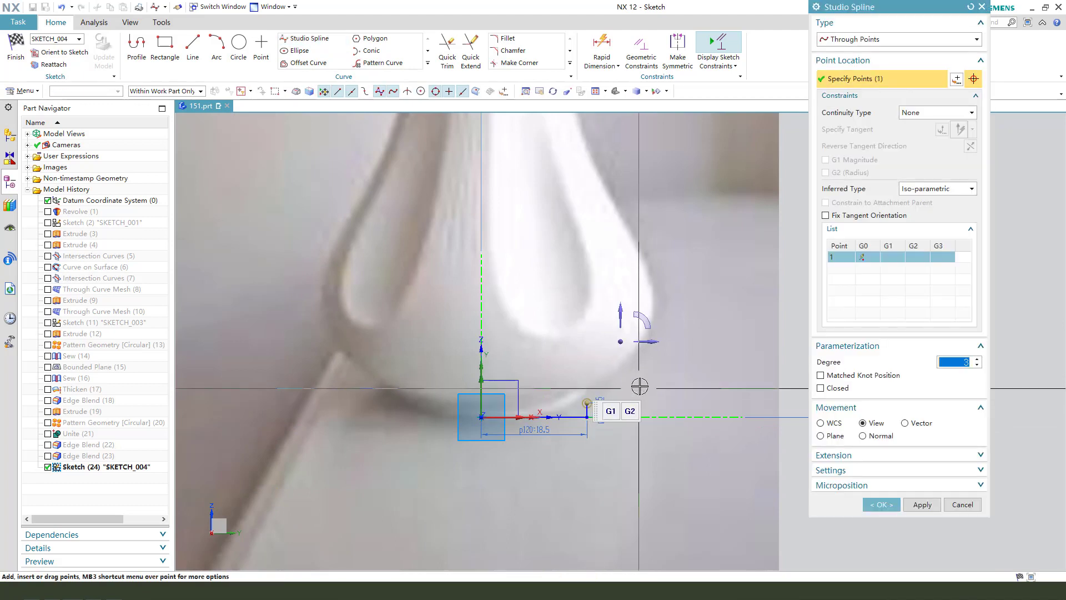
left_click(629, 359)
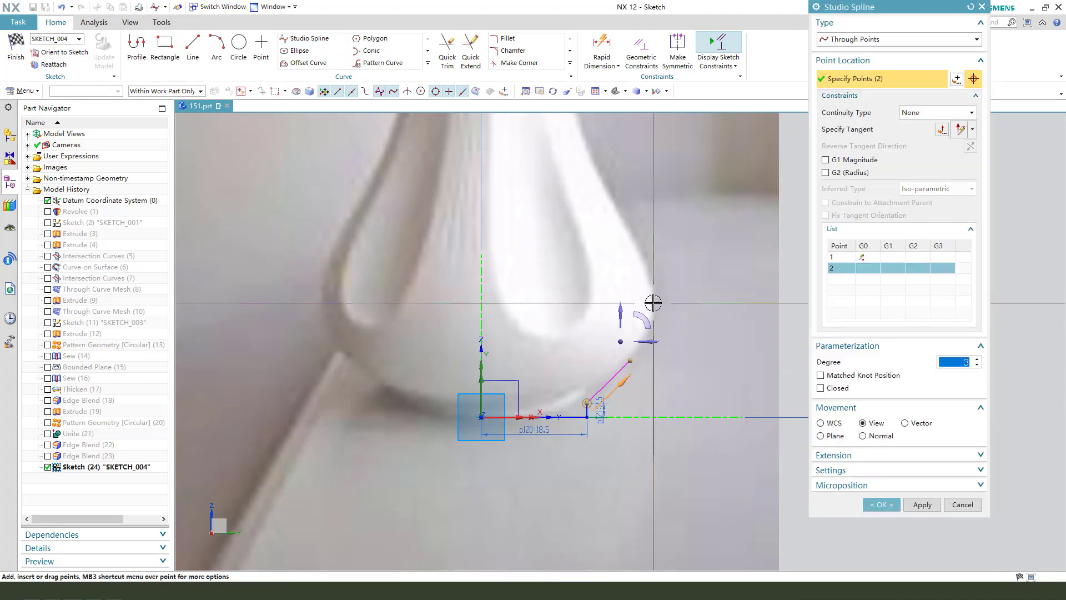
left_click(653, 303)
left_click(629, 226)
scroll(575, 431, "up", 2)
scroll(581, 310, "down", 1)
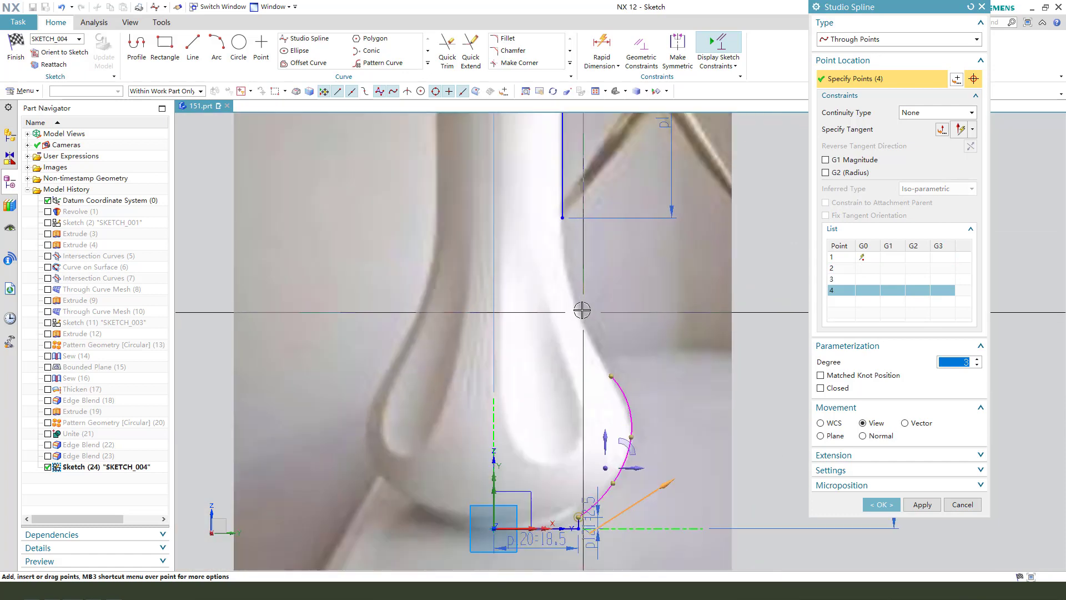
left_click(574, 300)
left_click(564, 217)
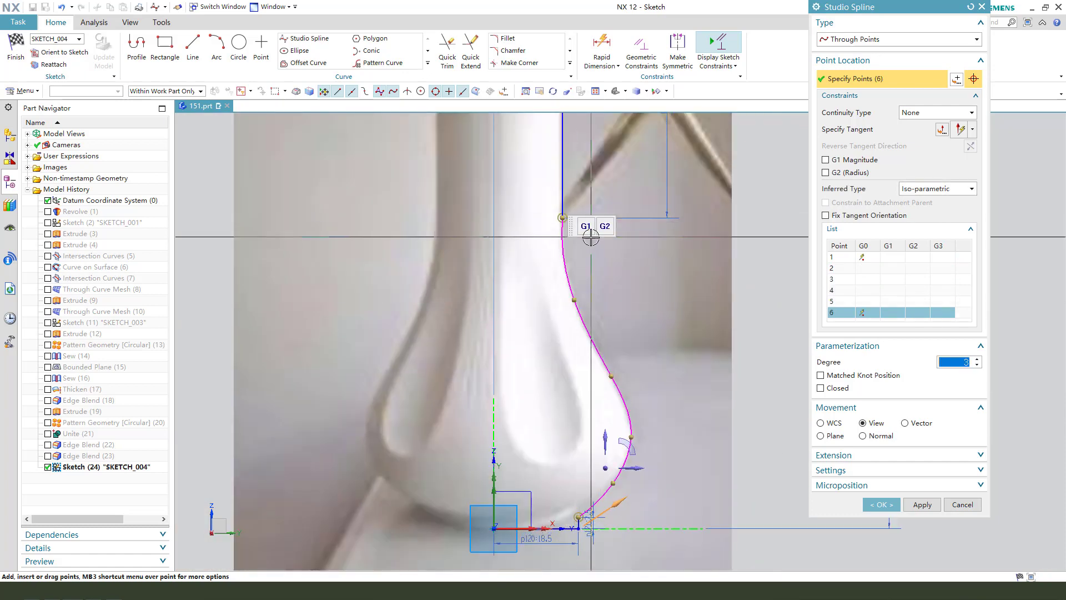
left_click(585, 227)
scroll(633, 399, "up", 1)
scroll(600, 316, "up", 1)
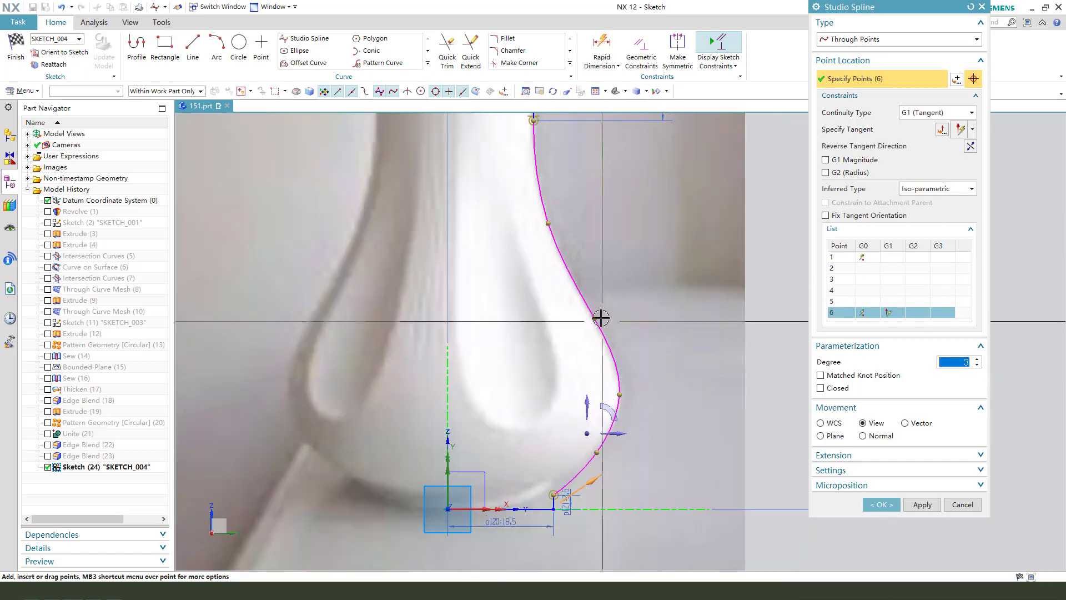
Step: Nudge spline point 4 to match the bulb and accept the spline
left_click(619, 393)
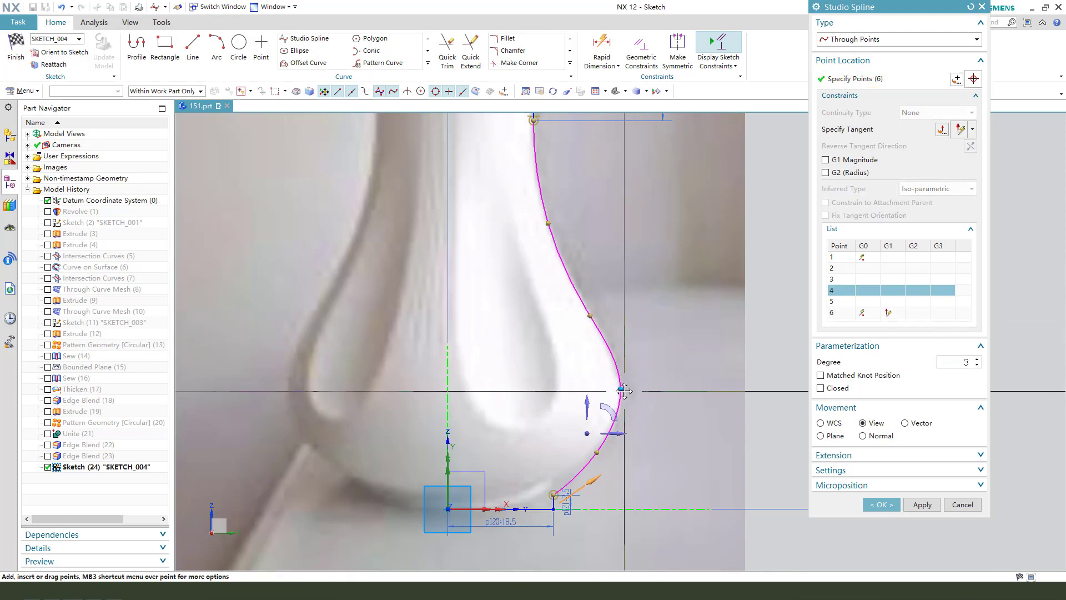
left_click_drag(627, 391, 622, 389)
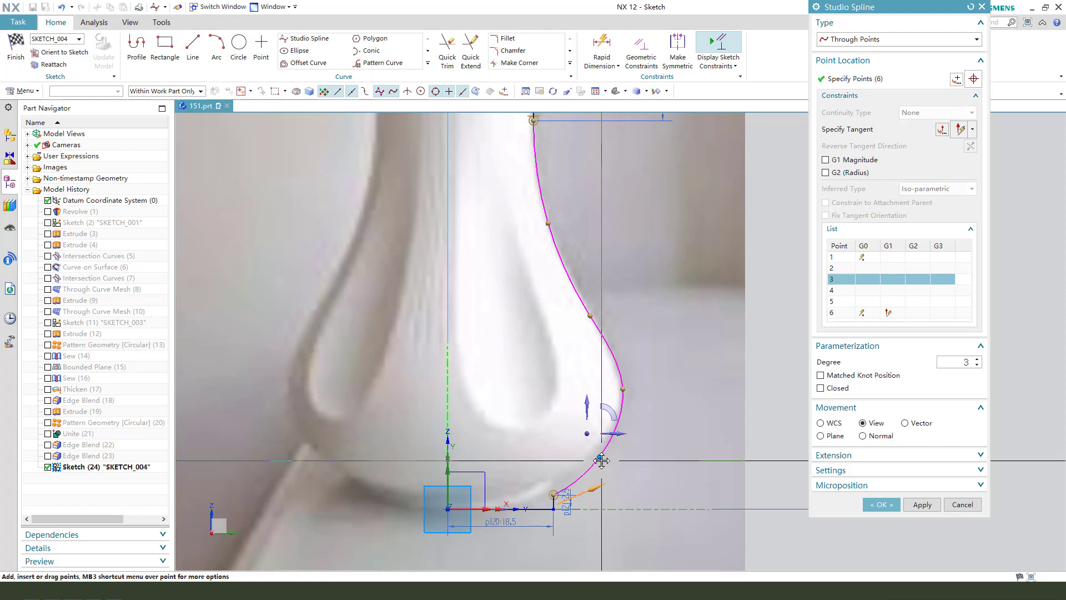
left_click(626, 389)
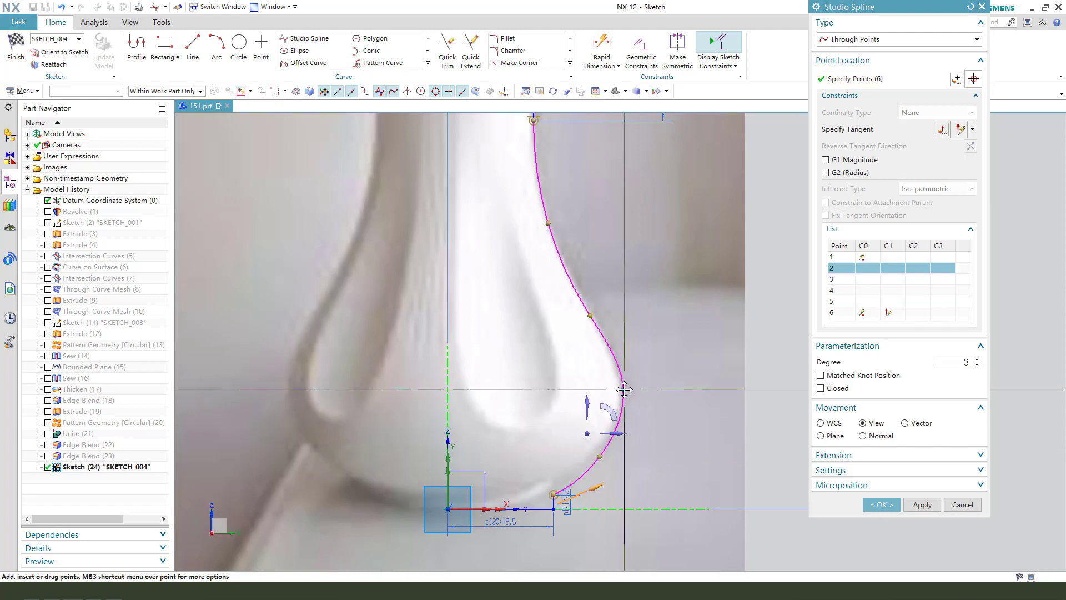
left_click(625, 389)
scroll(586, 388, "down", 2)
left_click(880, 504)
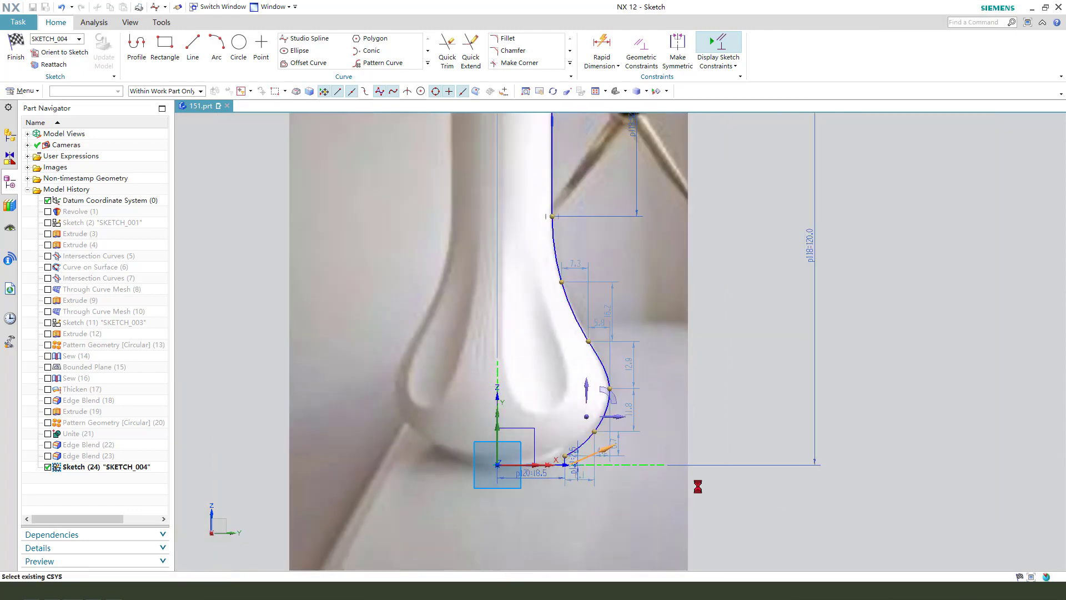
scroll(698, 486, "down", 2)
Step: Finish the sketch and start revolving the four-curve profile
left_click(16, 46)
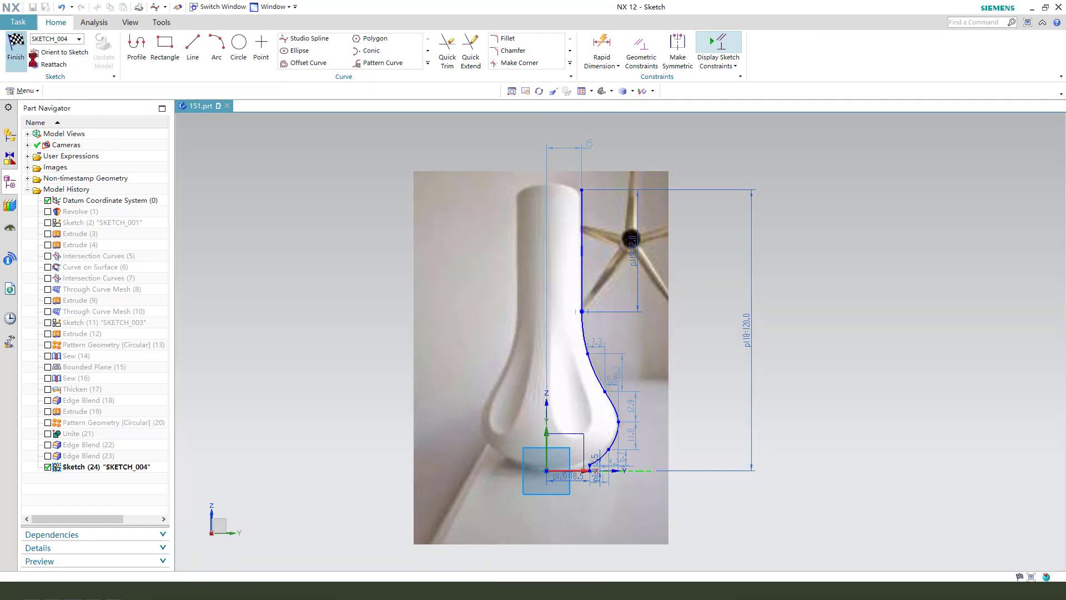
key("r")
mouse_move(698, 312)
middle_mouse_down()
mouse_move(680, 331)
mouse_move(514, 330)
mouse_move(547, 325)
middle_mouse_up()
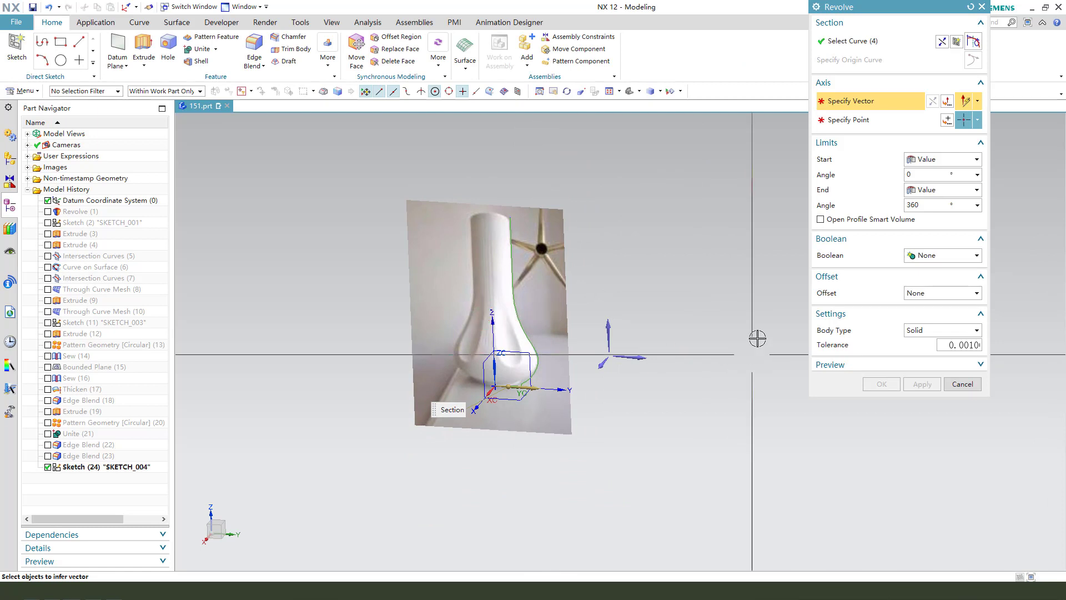
Step: Revolve the profile about the Z datum axis as a sheet body, then hide the photo
left_click(491, 329)
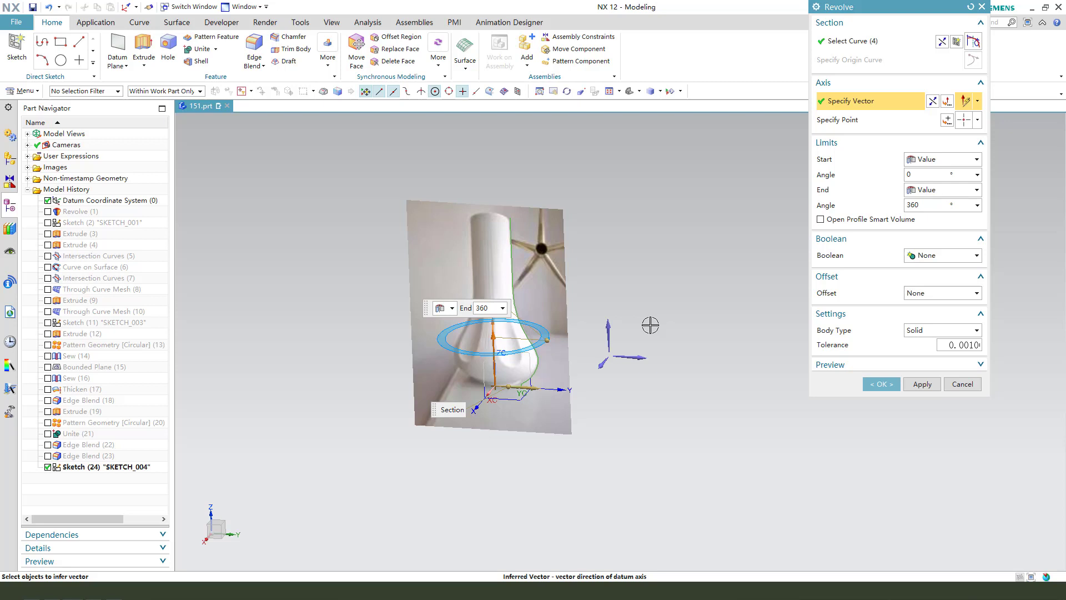
left_click(936, 332)
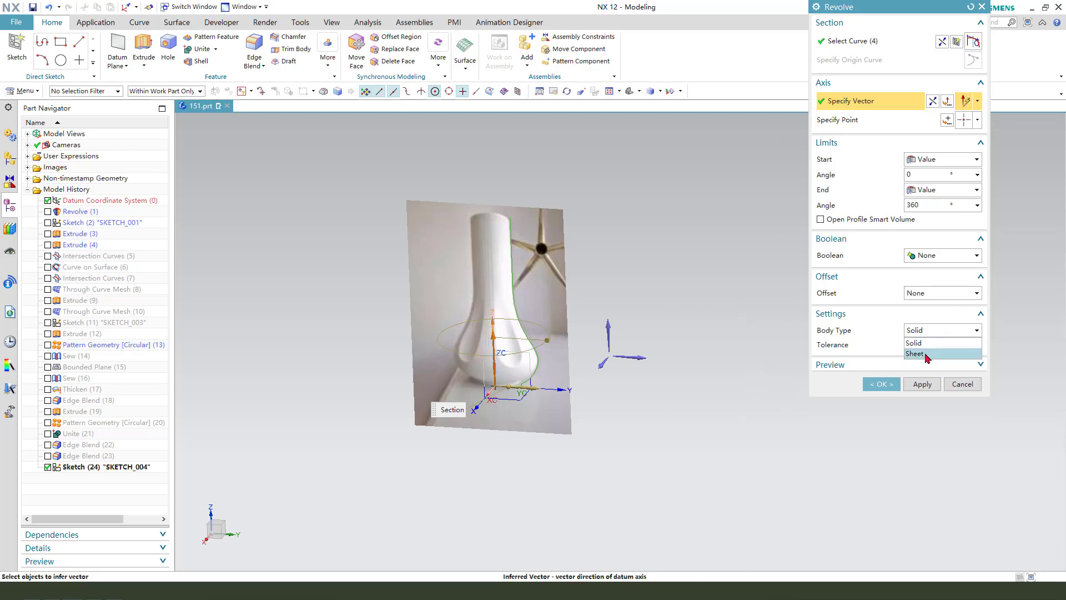
left_click(881, 384)
middle_click_drag(581, 322, 609, 326)
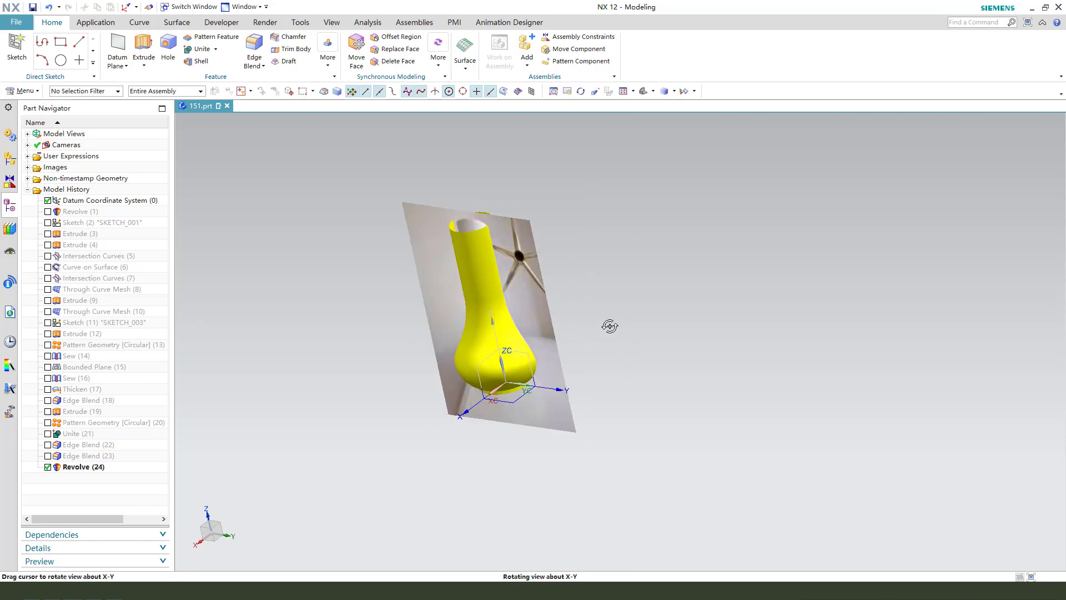
key("ctrl+b")
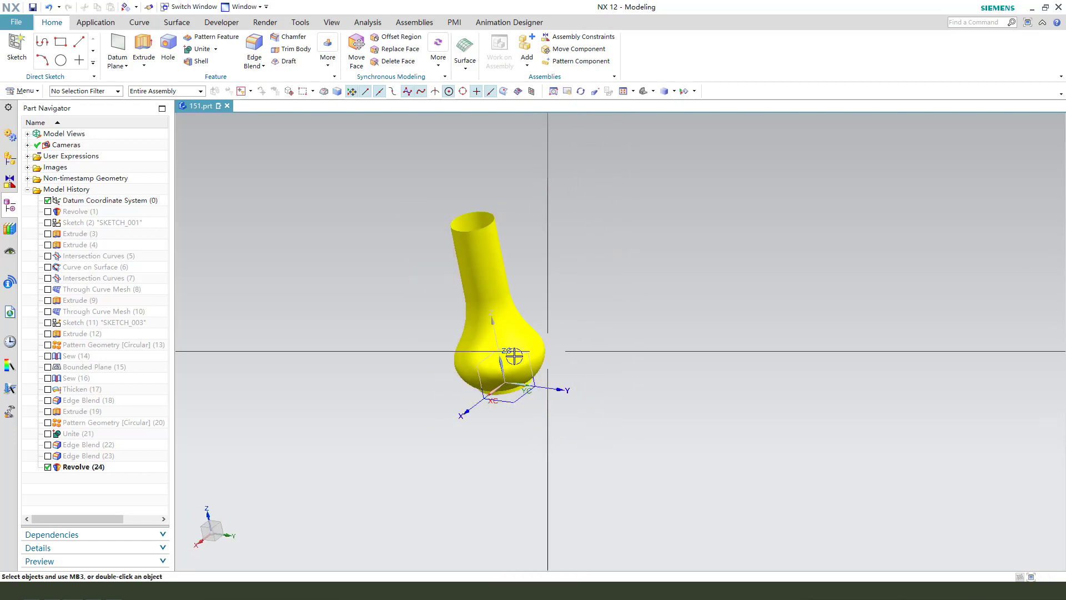
mouse_move(514, 355)
middle_mouse_down()
mouse_move(492, 347)
mouse_move(512, 249)
mouse_move(492, 345)
middle_mouse_up()
mouse_move(555, 309)
middle_mouse_down()
mouse_move(545, 297)
mouse_move(567, 309)
mouse_move(571, 350)
middle_mouse_up()
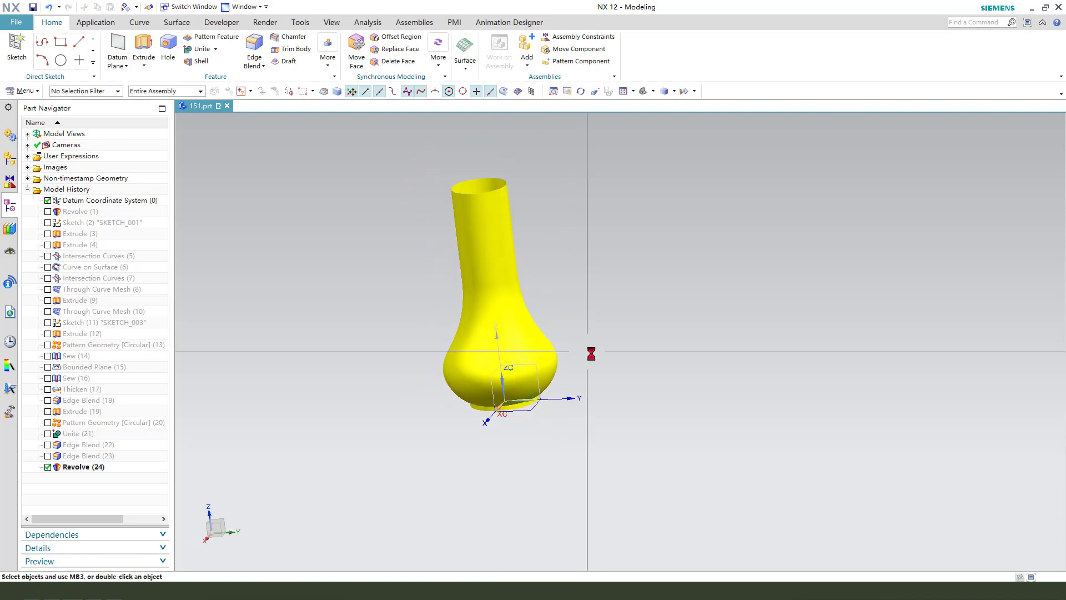
Step: Create SKETCH_005 as an extrude section and hide the yellow vase body
left_click(144, 44)
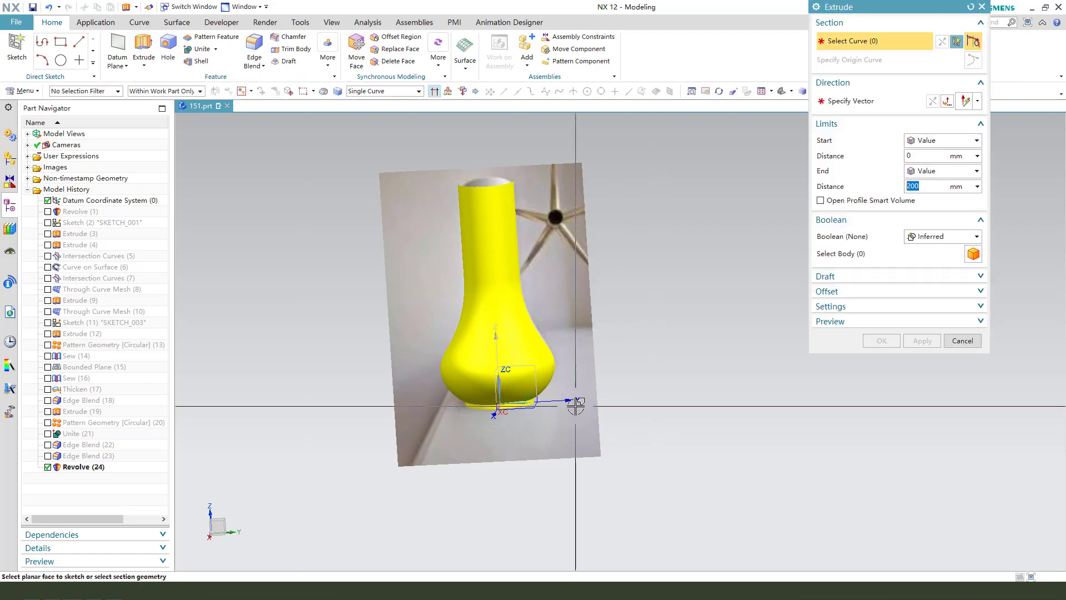
left_click(496, 372)
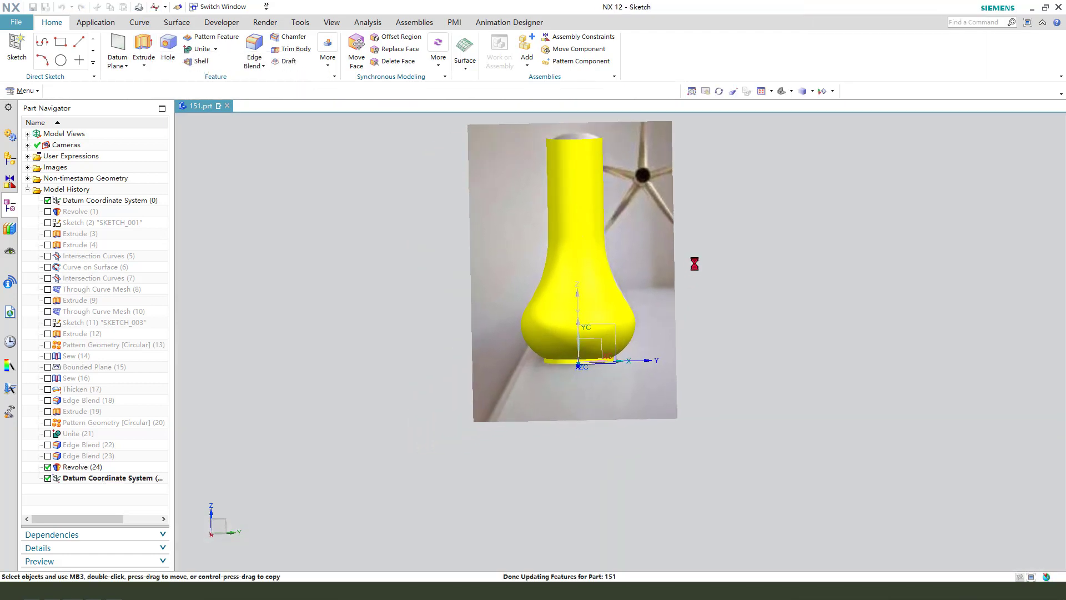
scroll(624, 298, "down", 2)
scroll(623, 297, "up", 2)
key("ctrl+b")
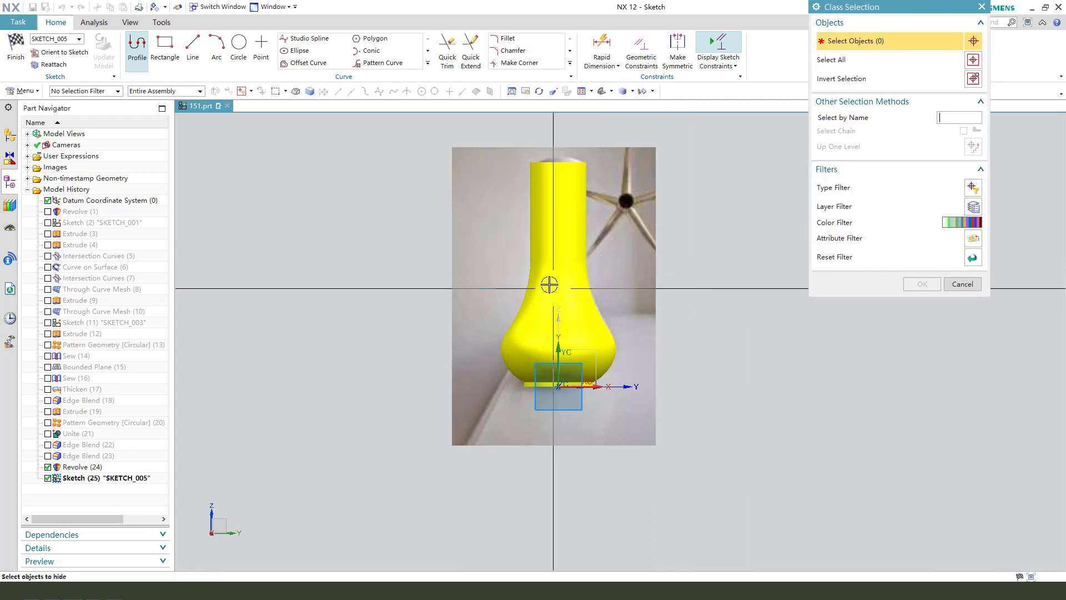
left_click(549, 284)
middle_click(691, 300)
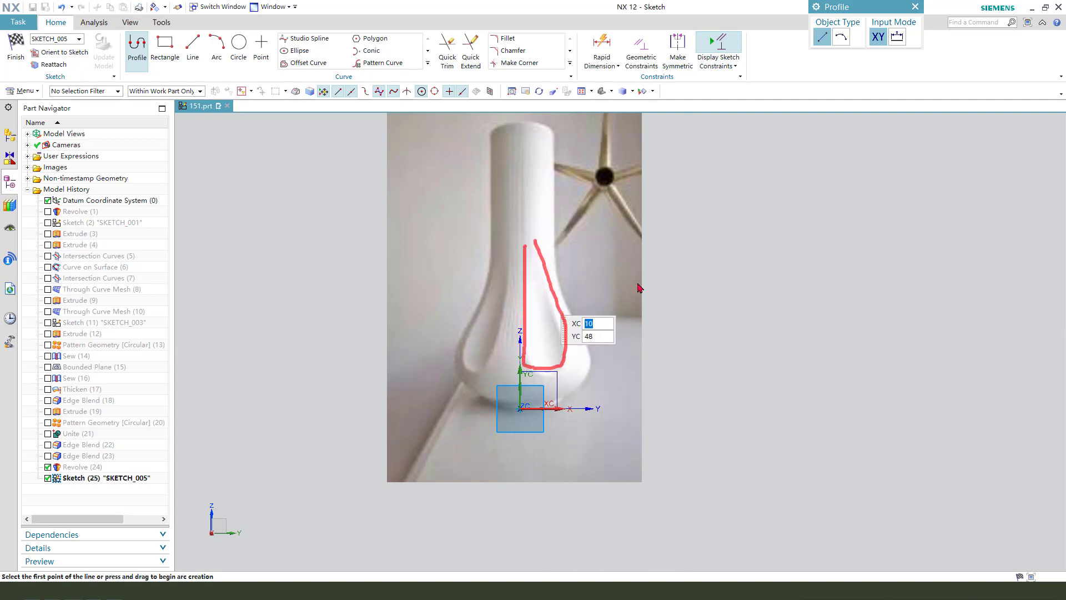
key("Escape")
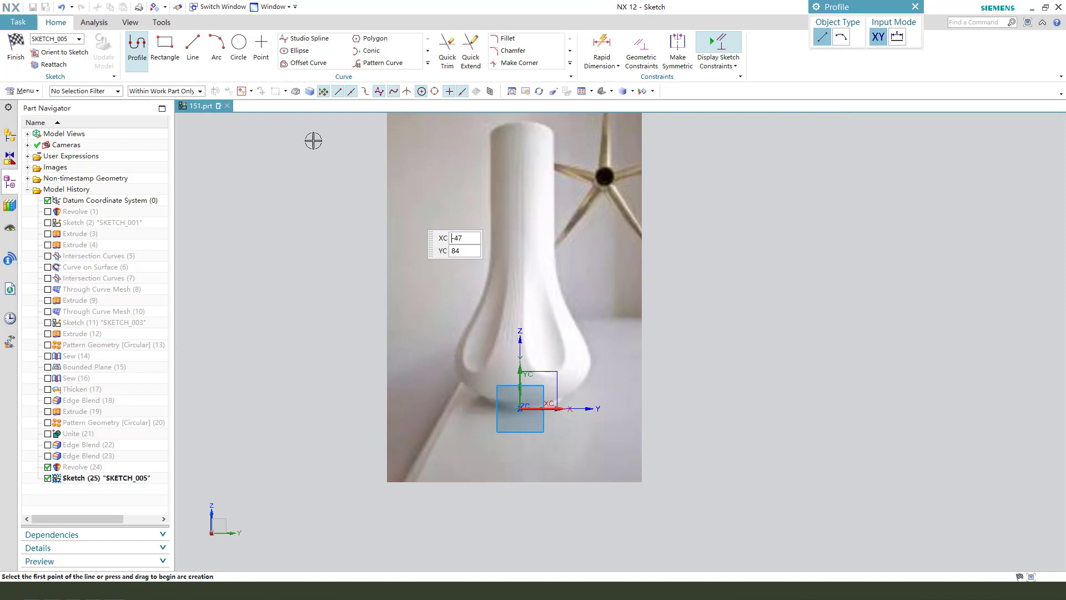
Step: Draw a circle on the bulb just above the sketch origin
left_click(250, 53)
scroll(533, 383, "up", 1)
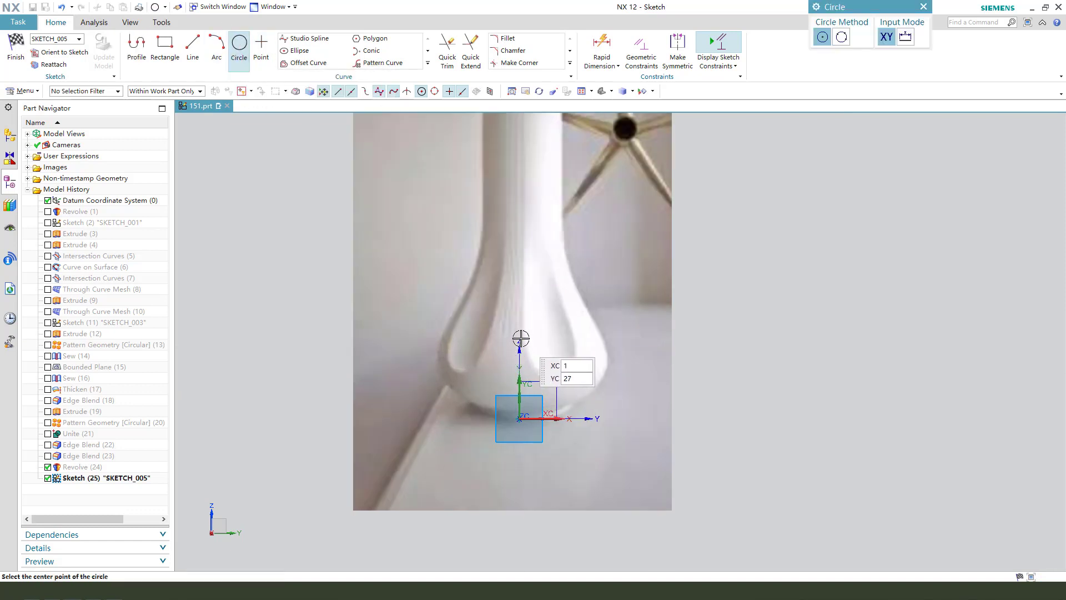
left_click(519, 339)
left_click(541, 361)
key("Escape")
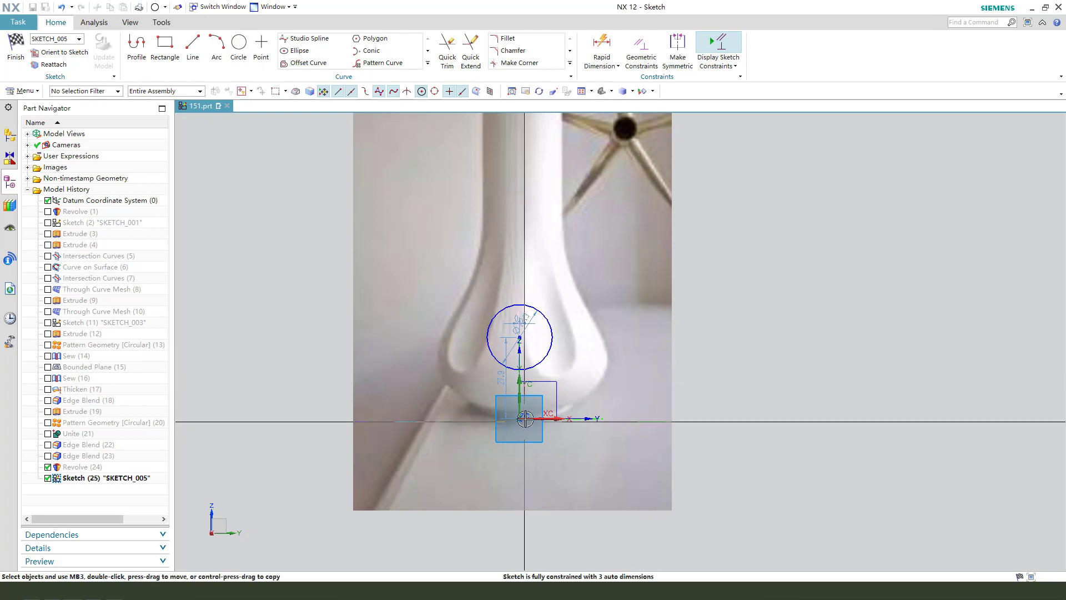
left_click(533, 369)
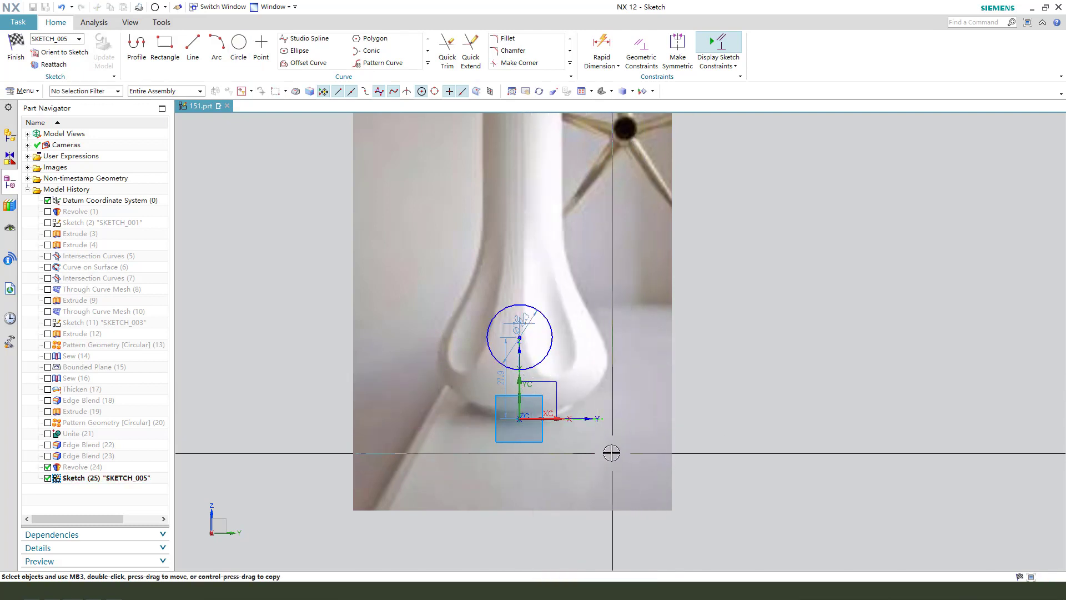
Step: Dimension the circle centre 14 above the origin and its diameter 16
key("d")
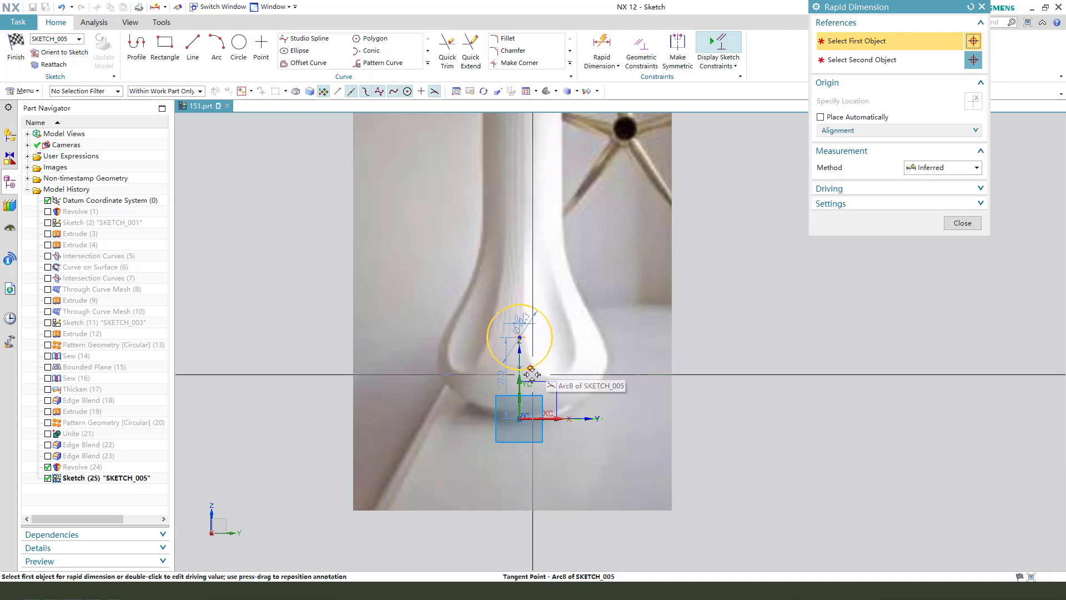
left_click(531, 373)
left_click(583, 418)
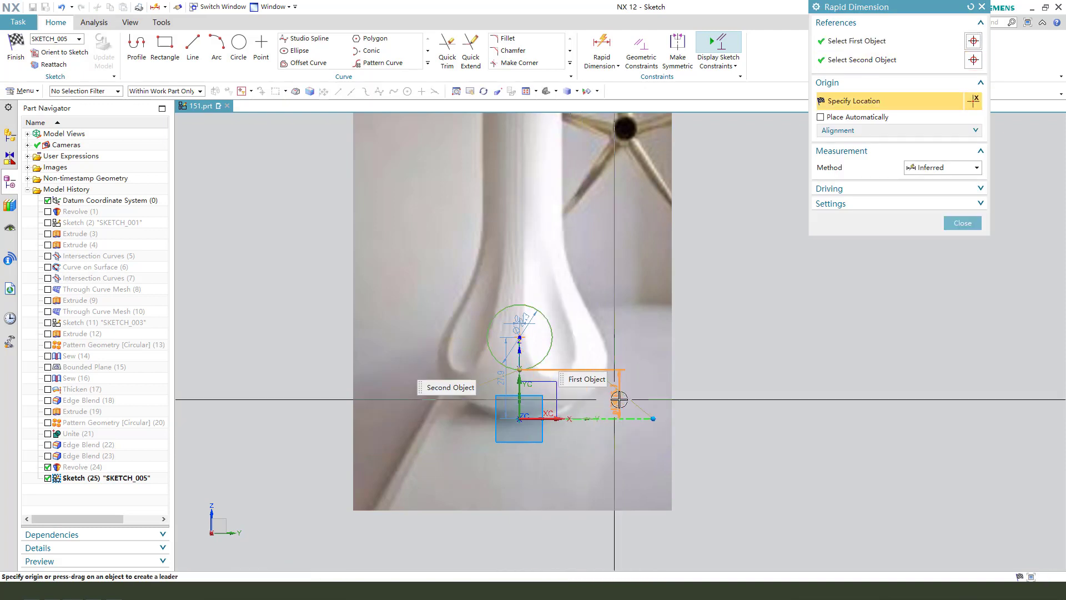
left_click(674, 391)
type("5")
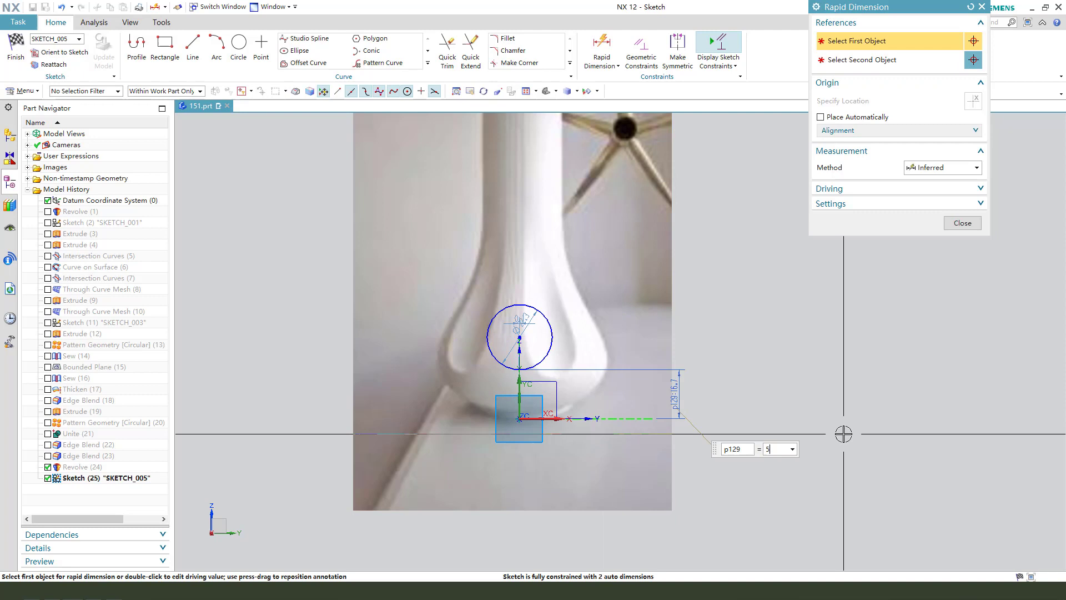
type("15")
key("Return")
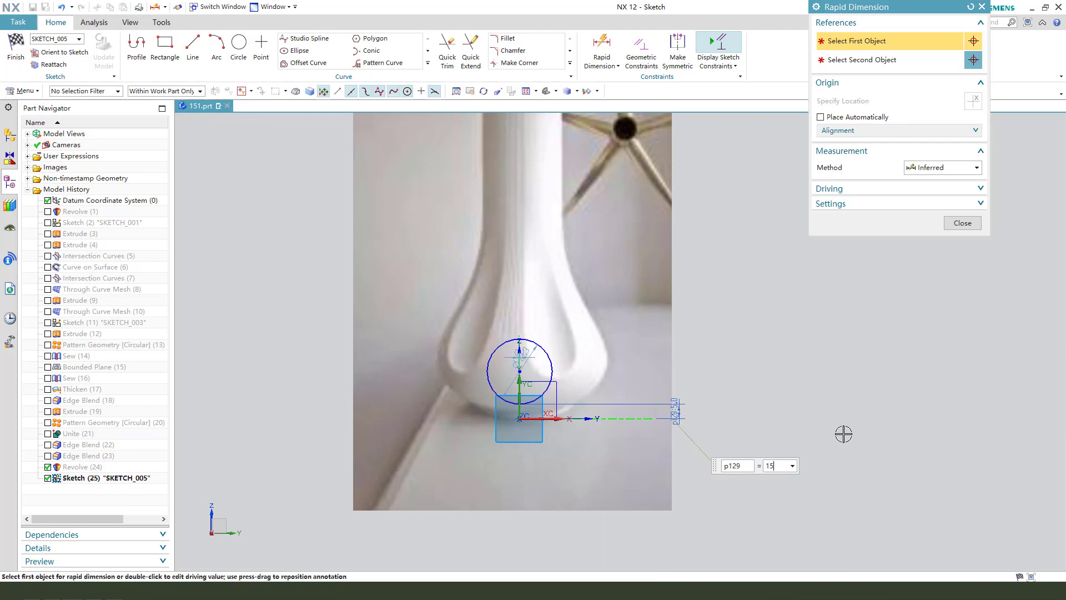
key("Return")
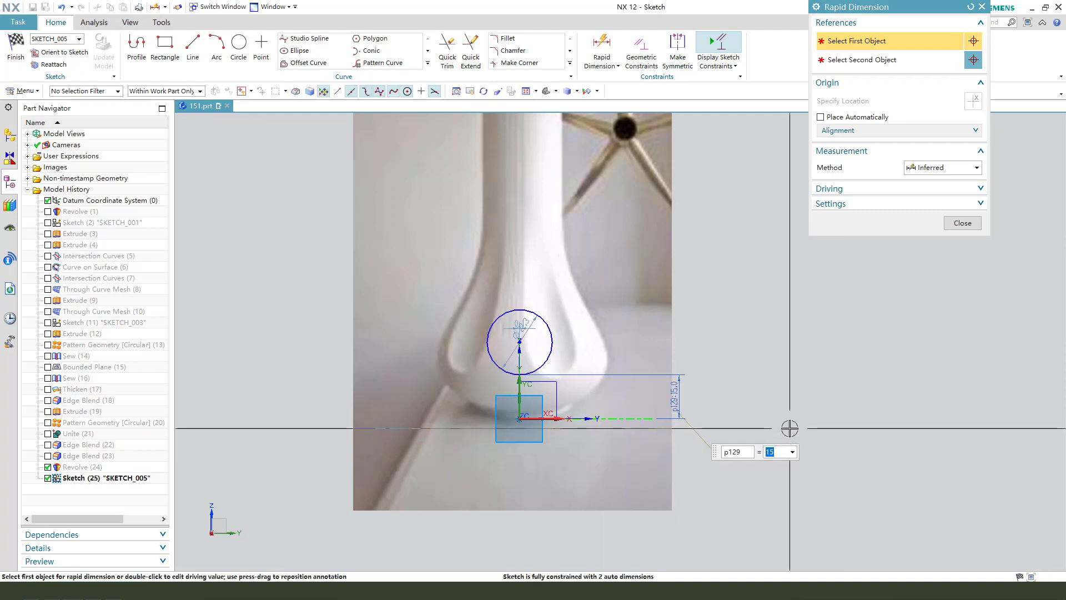
type("14")
key("Return")
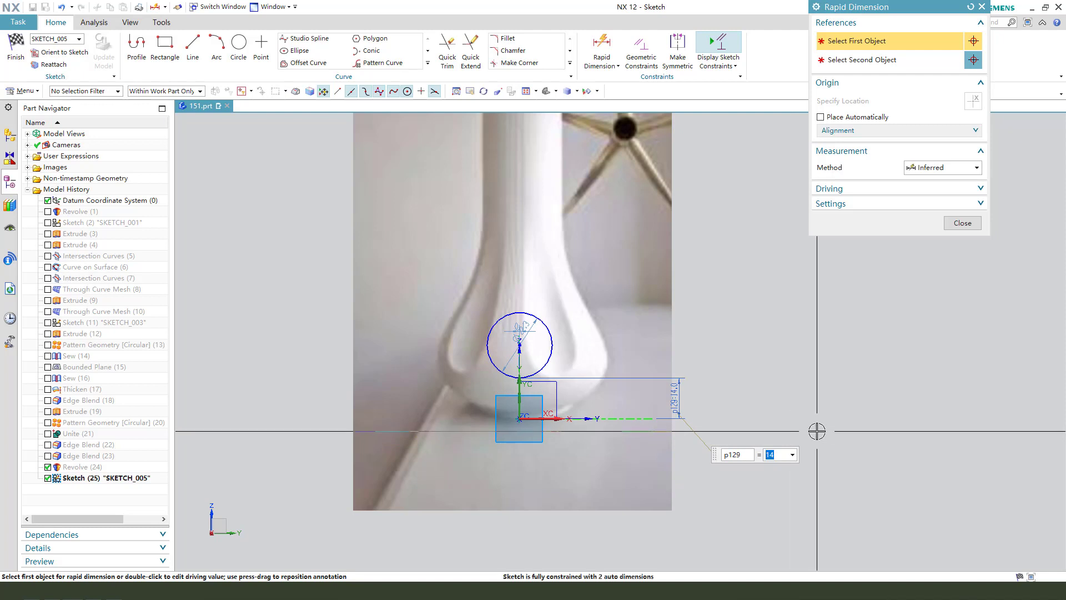
left_click(963, 222)
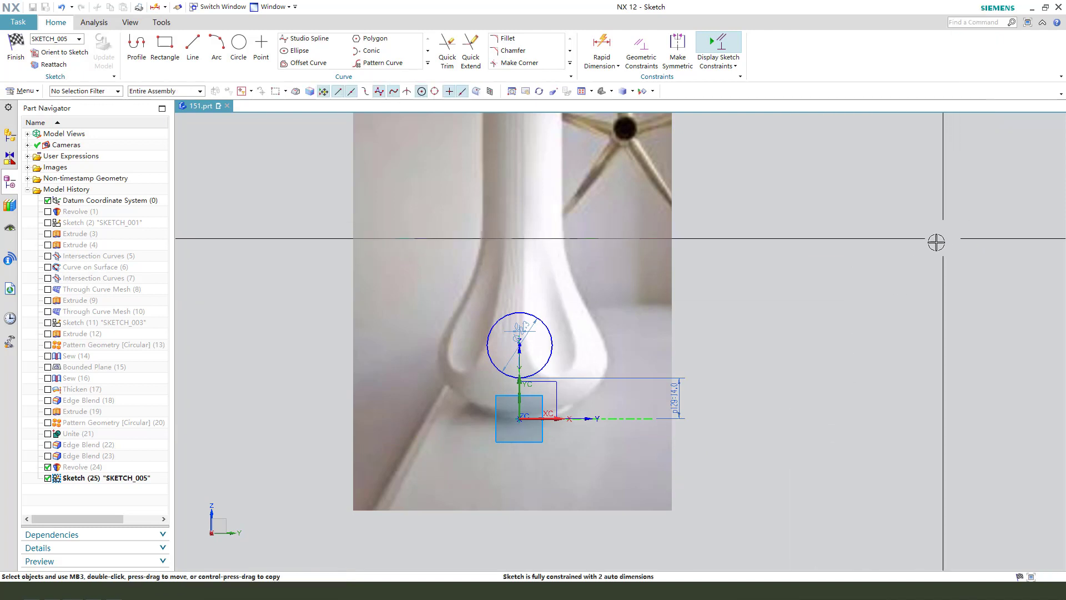
scroll(518, 333, "up", 1)
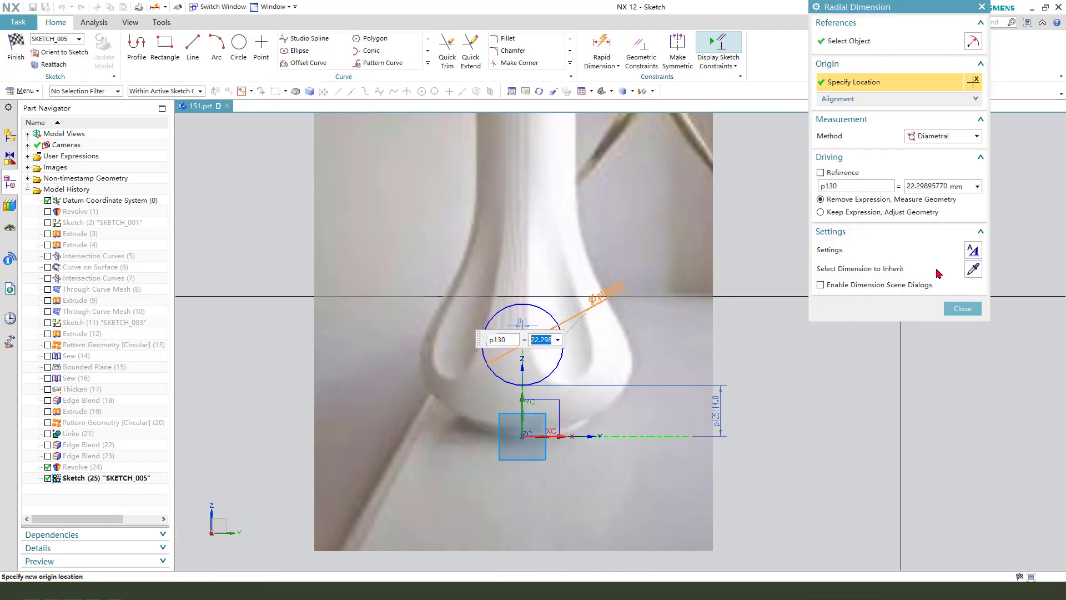
left_click(638, 319)
middle_click(667, 328)
scroll(675, 333, "down", 2)
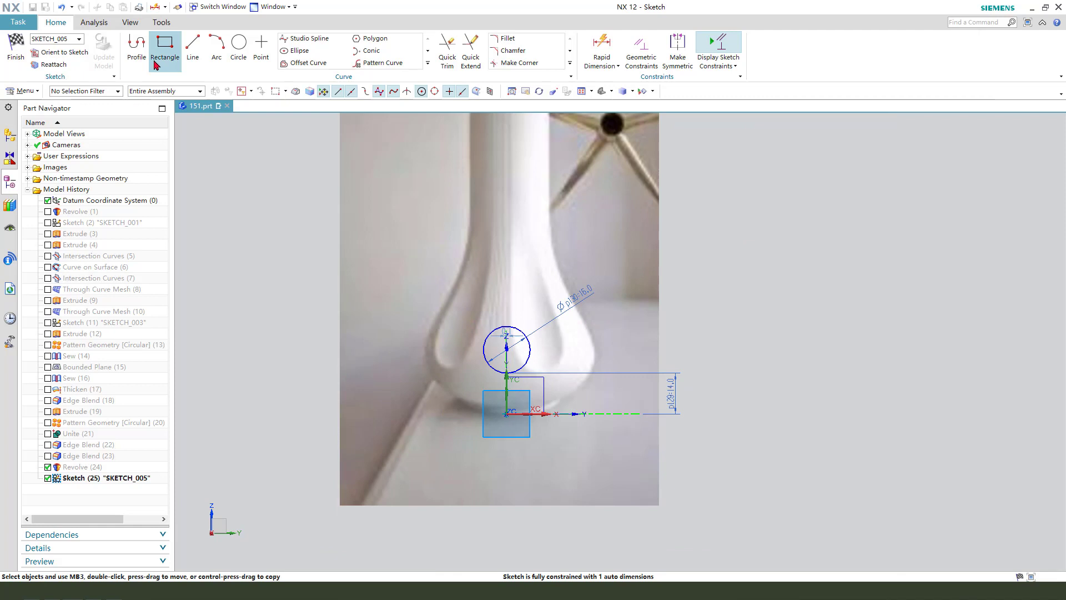
Step: Draw a short top line above the circle and dimension it to 8
left_click(189, 48)
scroll(460, 238, "up", 1)
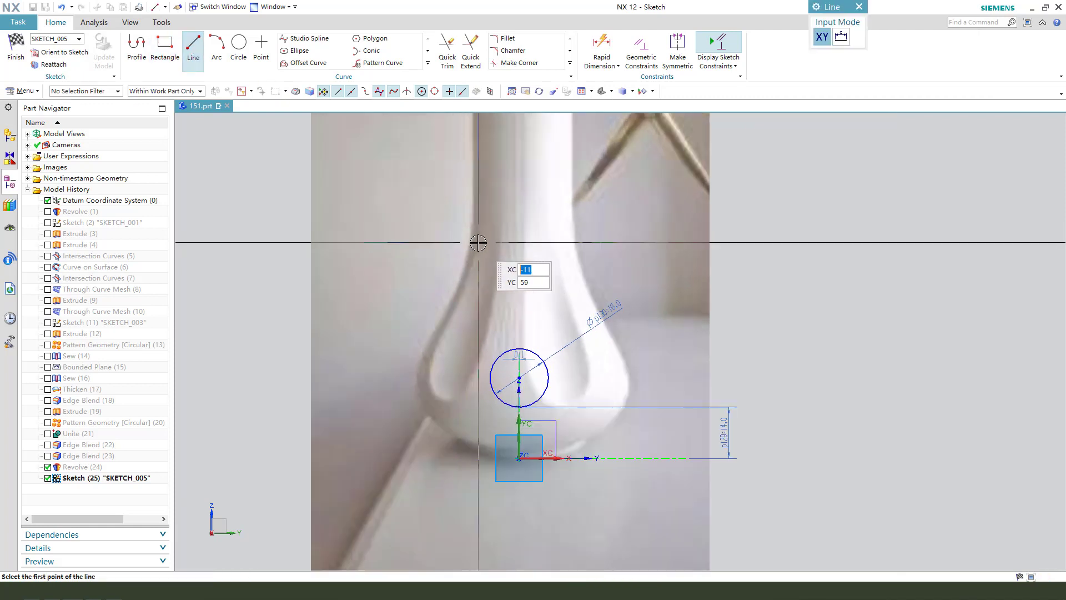
left_click(478, 243)
left_click(548, 245)
key("Escape")
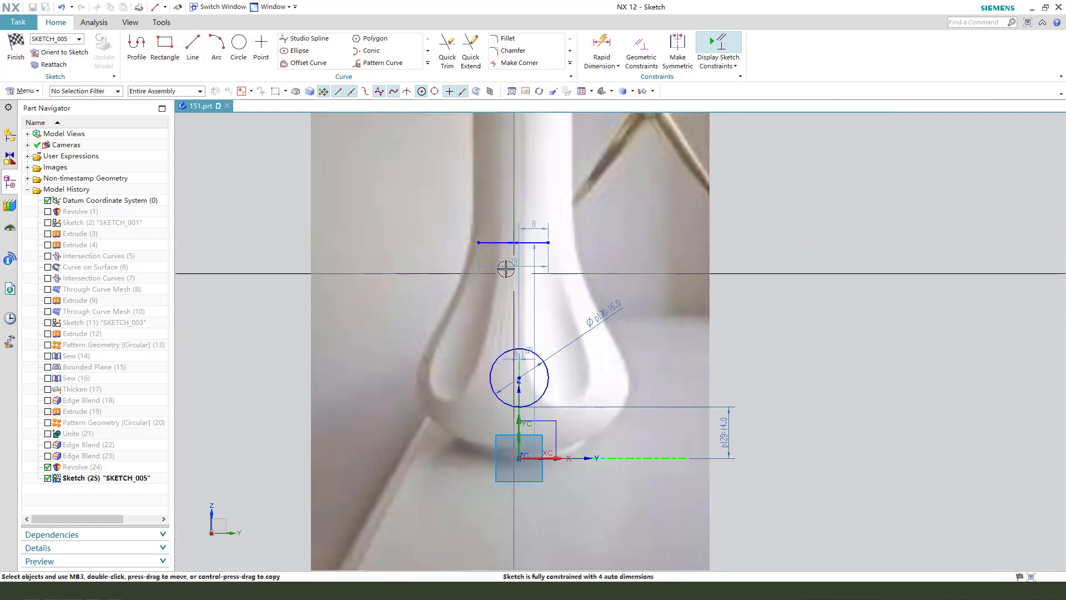
left_click(520, 242)
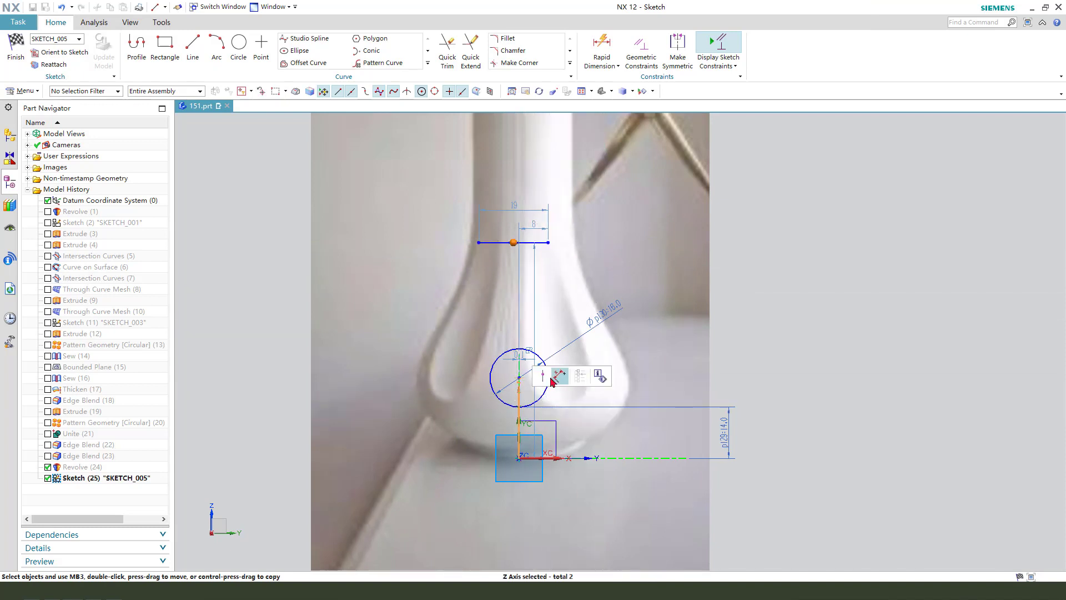
key("d")
left_click(519, 242)
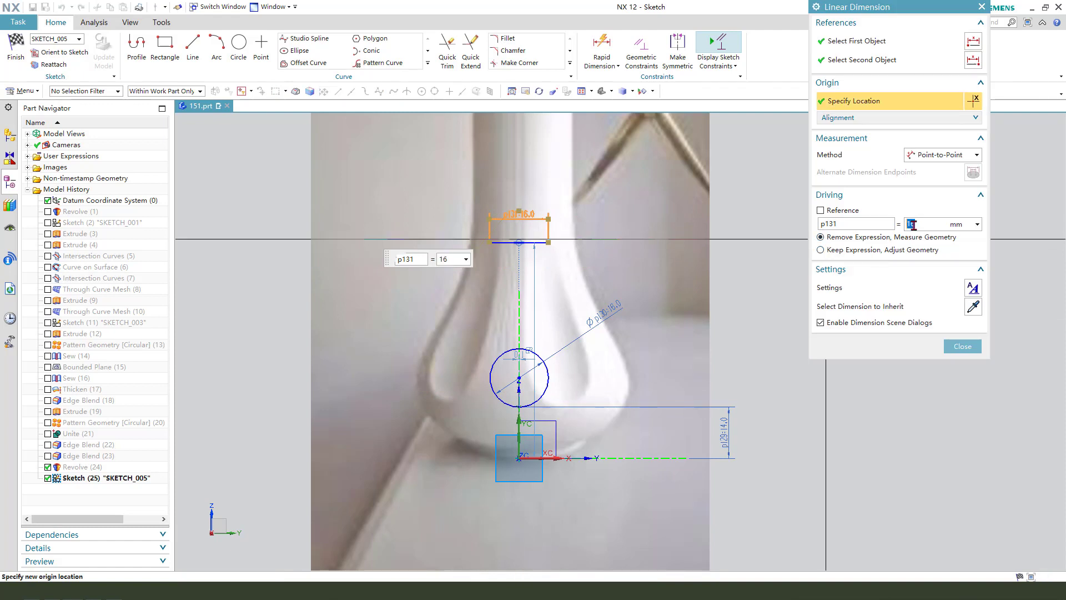
key("Return")
key("Escape")
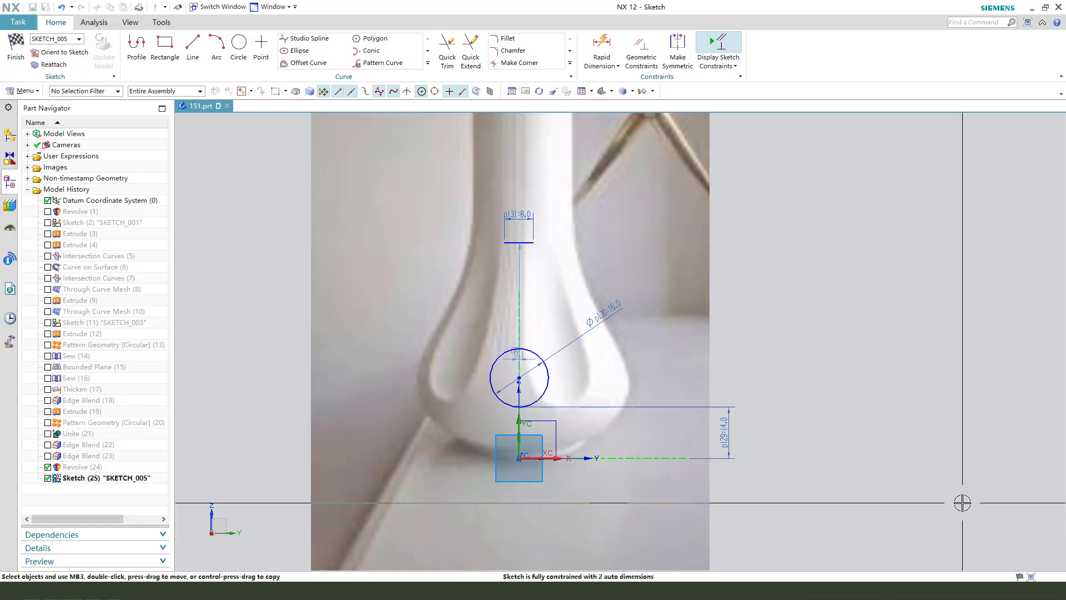
Step: Join the top line to the circle with side lines and trim the circle's upper arc
left_click(192, 50)
left_click(533, 243)
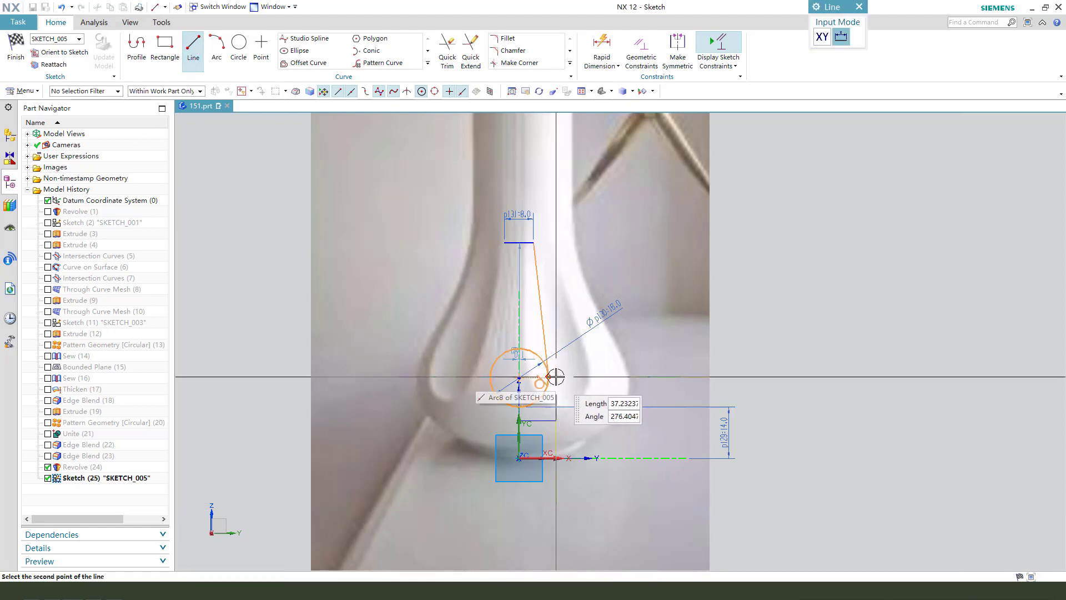
left_click(504, 245)
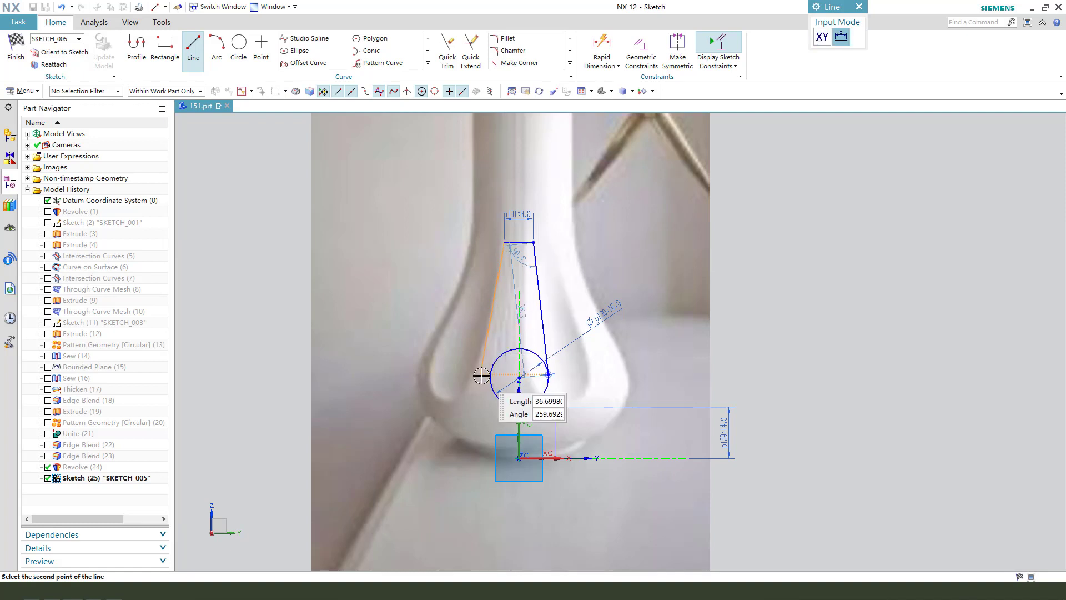
left_click(485, 378)
key("Escape")
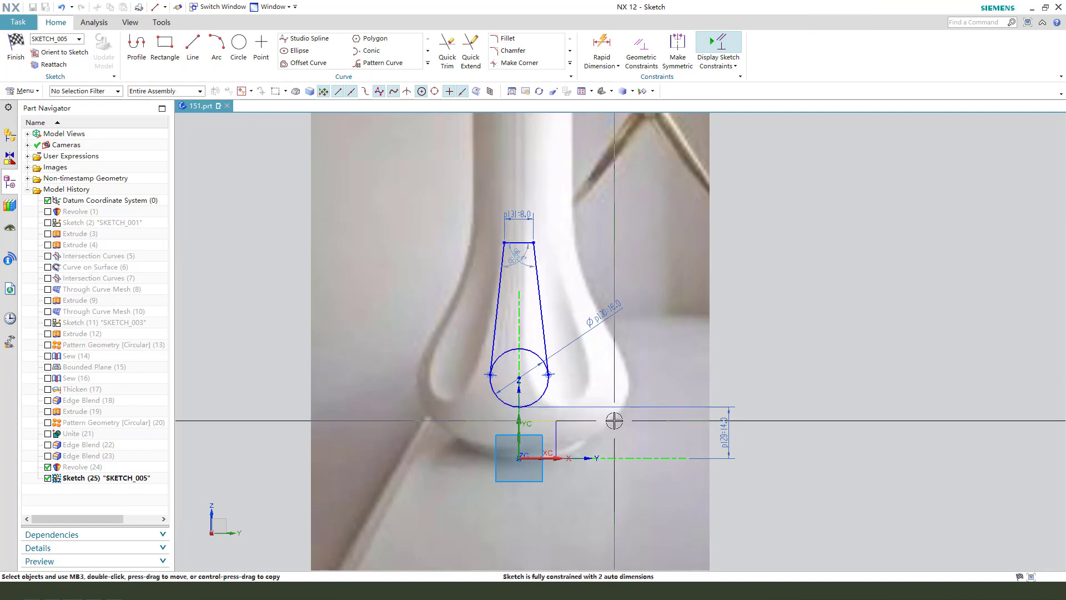
key("t")
left_click(533, 351)
key("Escape")
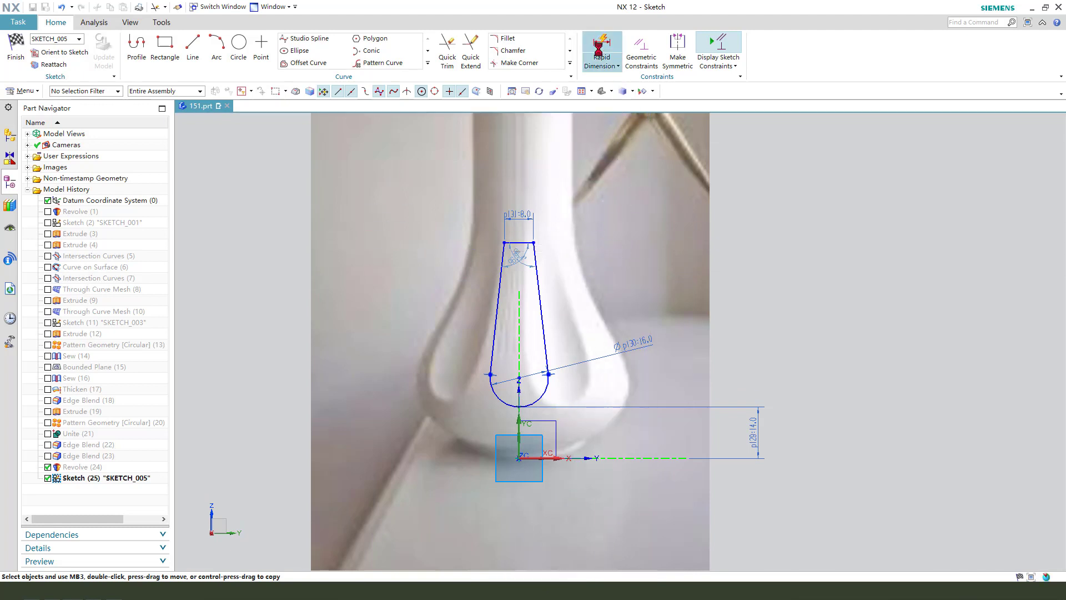
Step: Dimension the top edge 58 above the origin and finish the sketch
left_click(600, 50)
left_click(540, 300)
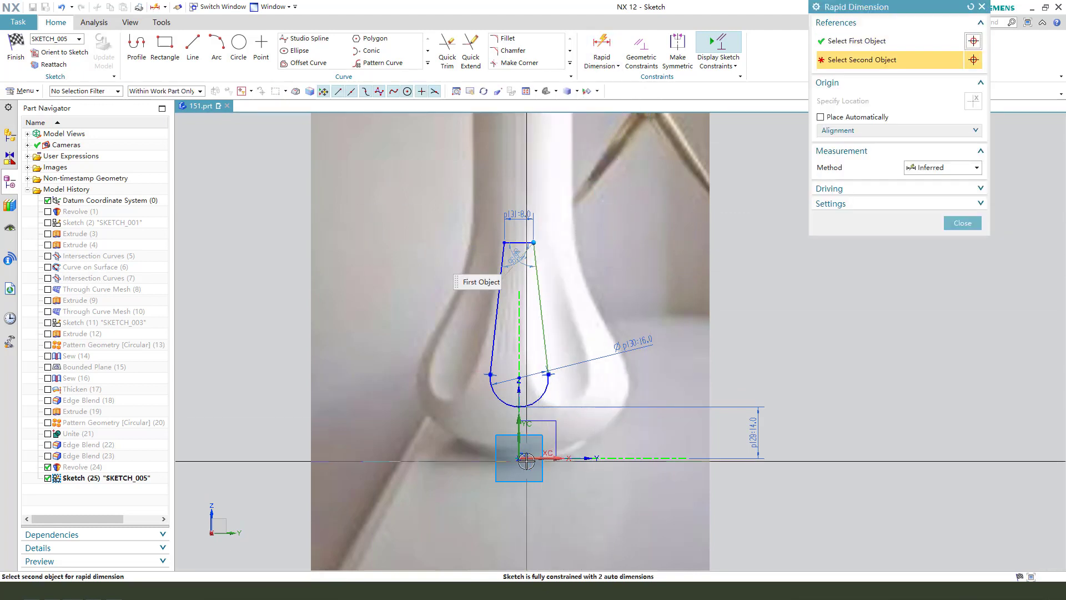
left_click(526, 459)
left_click(793, 349)
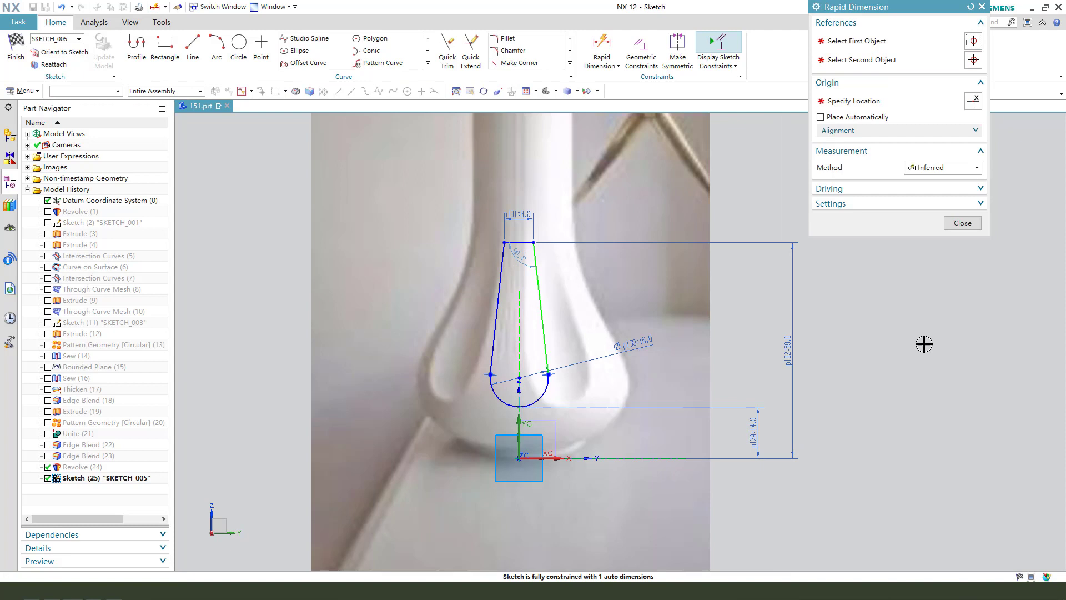
left_click(962, 224)
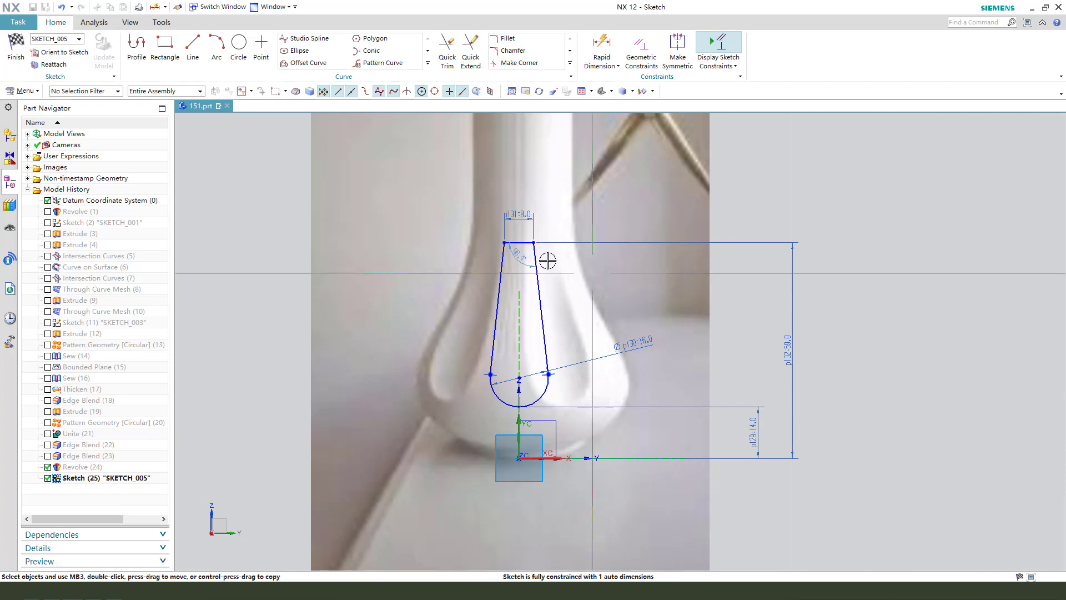
scroll(518, 244, "up", 1)
key("ctrl+q")
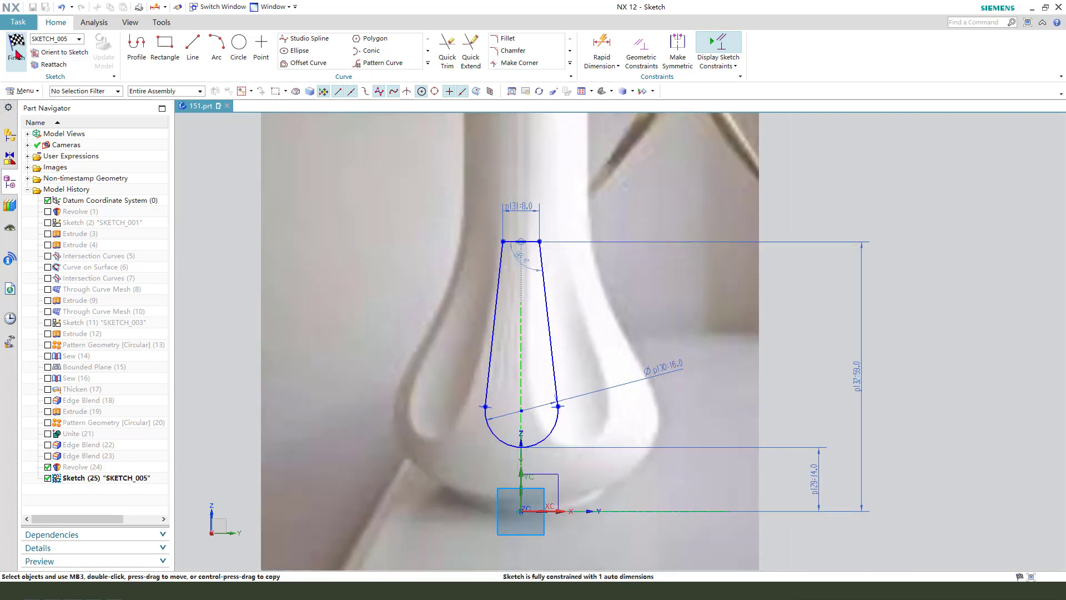
Step: Extrude the teardrop to 200 with Boolean Subtract against the vase body
middle_click_drag(609, 358, 543, 373)
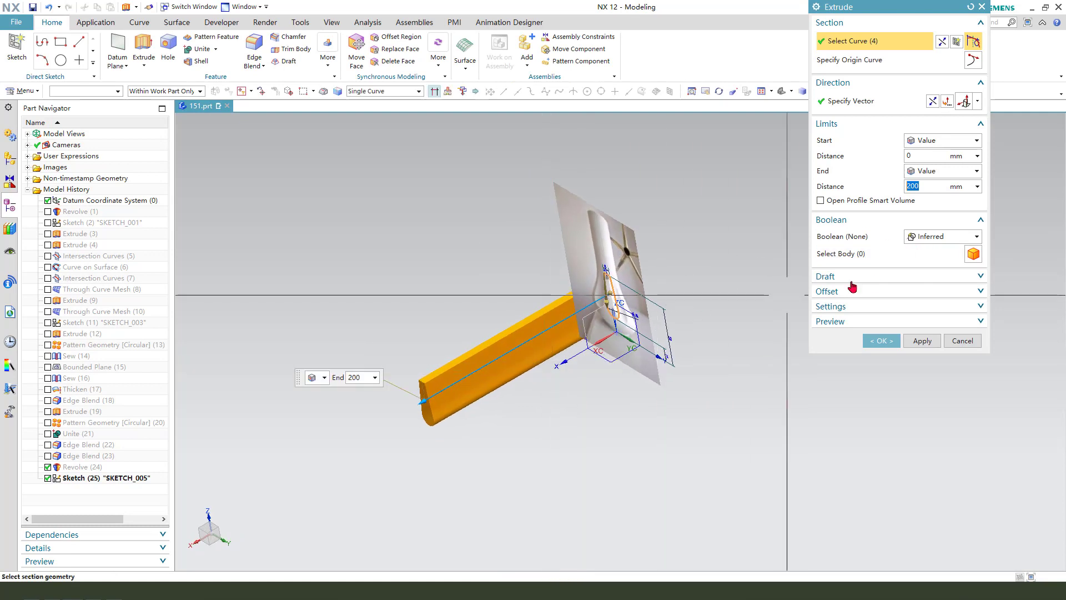
left_click(938, 237)
left_click(931, 272)
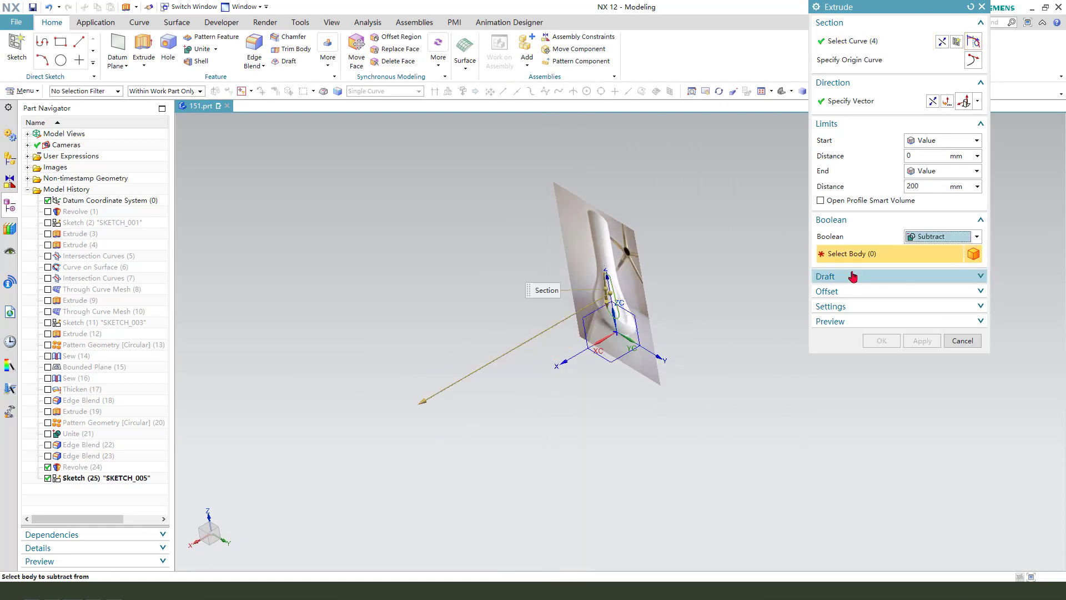
mouse_move(792, 271)
middle_mouse_down()
mouse_move(696, 309)
mouse_move(583, 226)
middle_mouse_up()
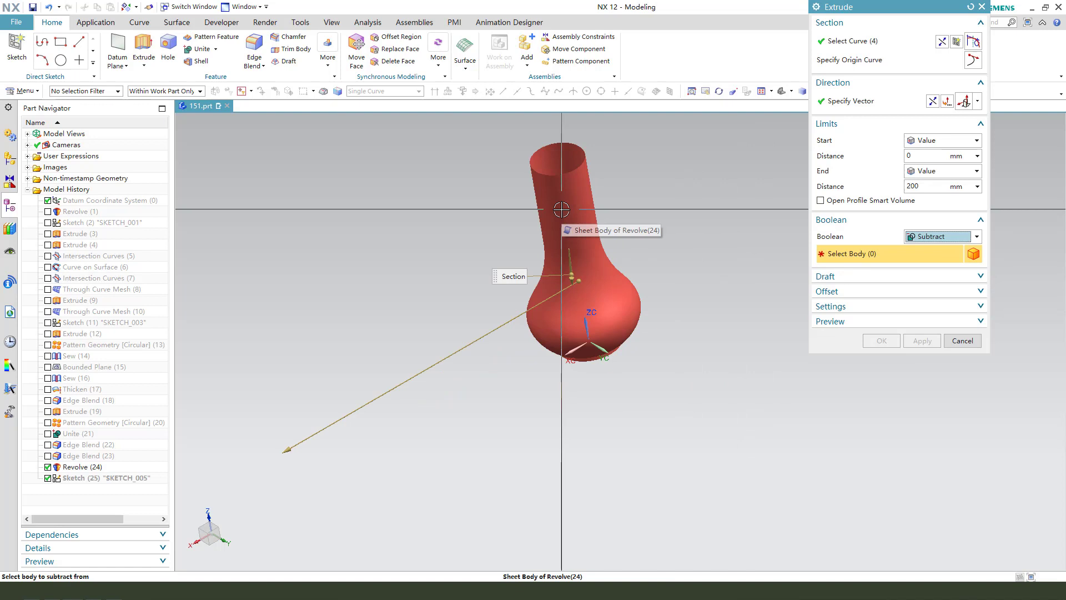
left_click(561, 232)
middle_click(723, 297)
mouse_move(712, 355)
middle_mouse_down()
mouse_move(613, 355)
mouse_move(636, 325)
mouse_move(611, 364)
mouse_move(614, 324)
middle_mouse_up()
scroll(709, 302, "up", 3)
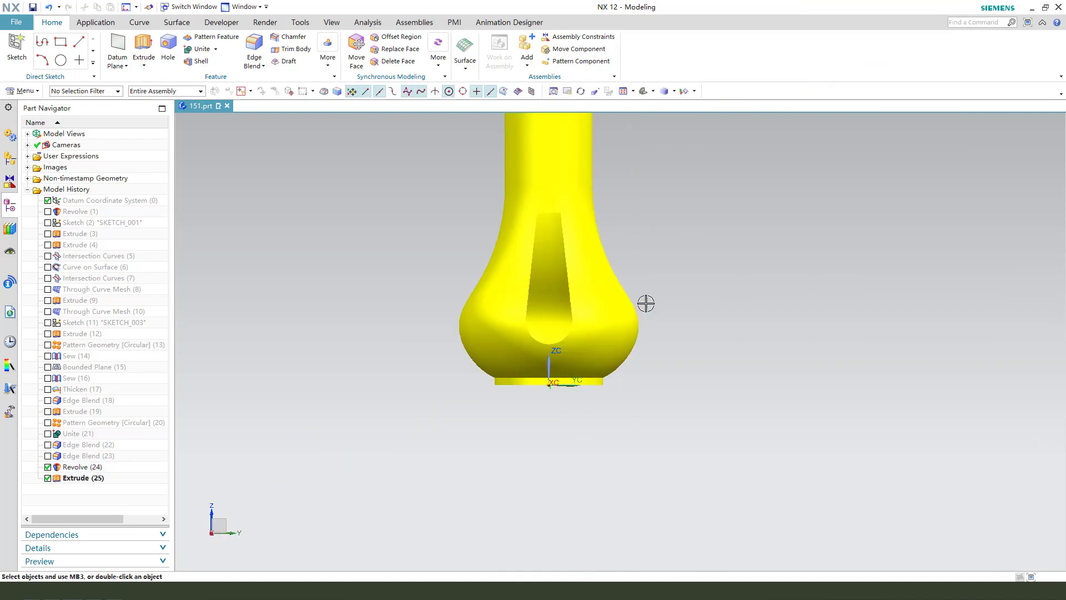
scroll(662, 232, "up", 2)
mouse_move(663, 232)
middle_mouse_down()
mouse_move(643, 305)
mouse_move(656, 305)
mouse_move(618, 311)
mouse_move(674, 338)
middle_mouse_up()
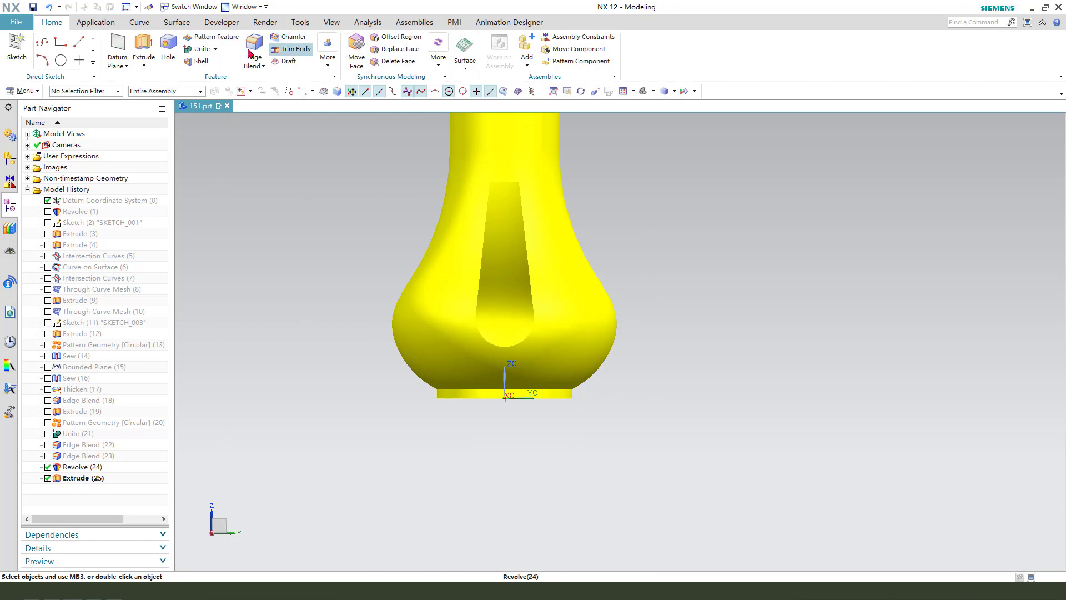
Step: Switch the ribbon to the Curve tab to show the curve creation tools
left_click(140, 23)
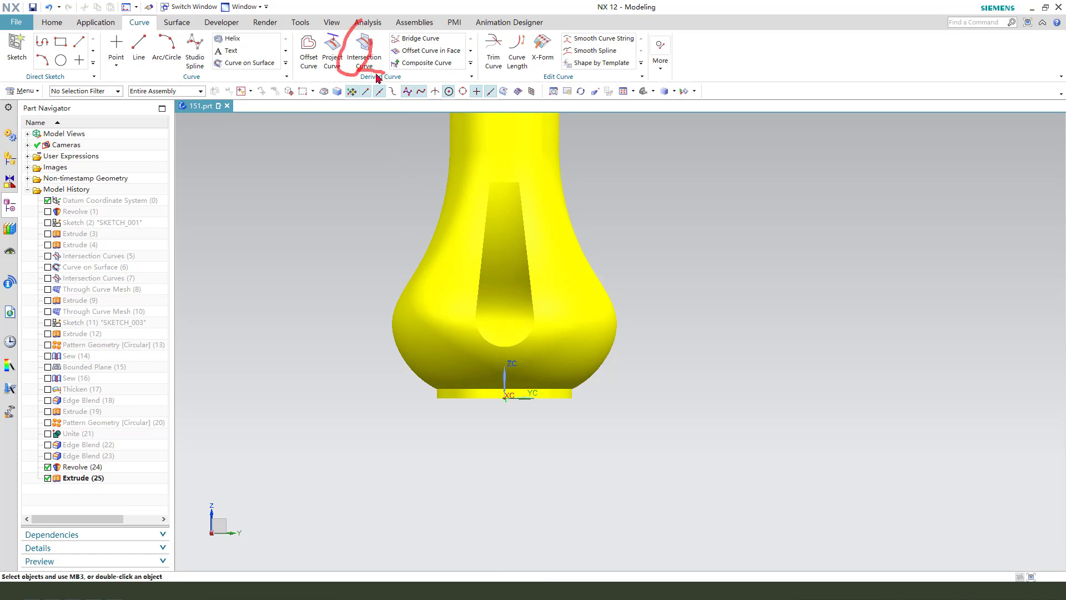
Step: Create an intersection curve around the vase bulb with a point-and-direction plane at the slot edge endpoint
left_click(368, 51)
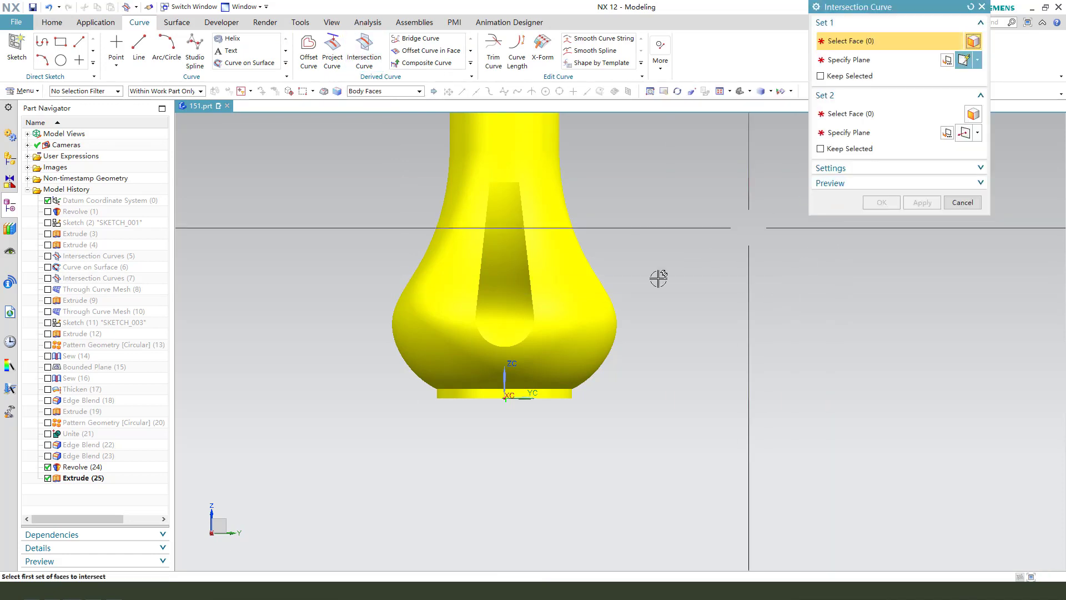
left_click(555, 300)
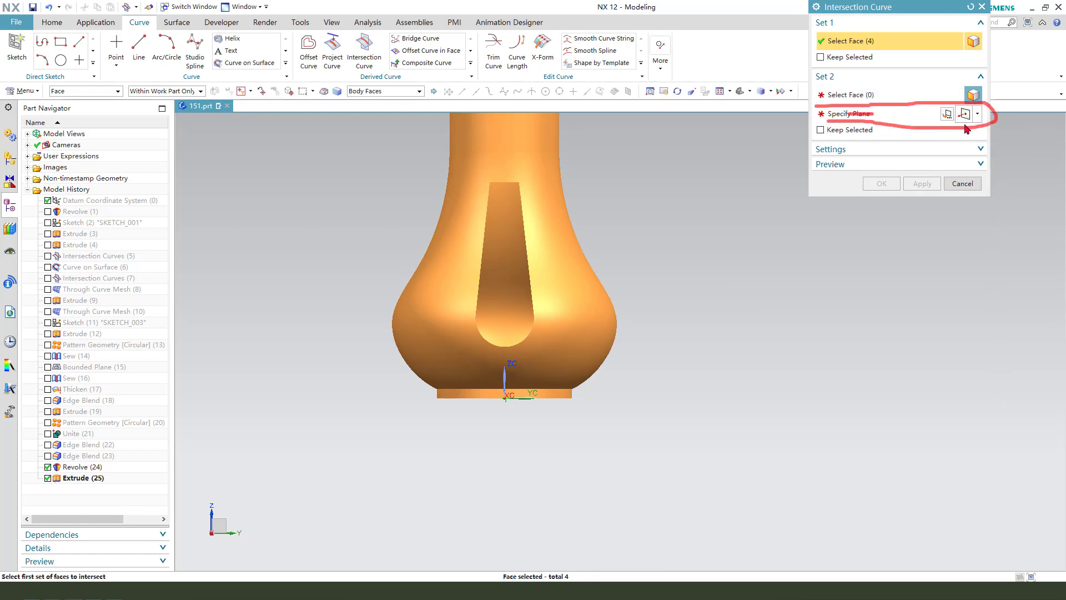
left_click(978, 114)
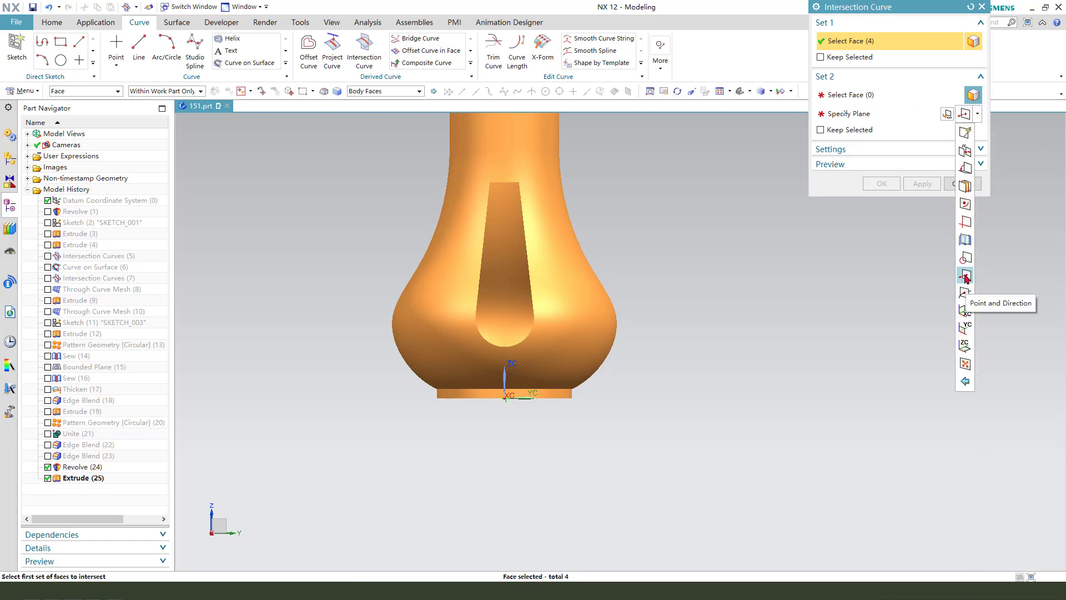
left_click(966, 278)
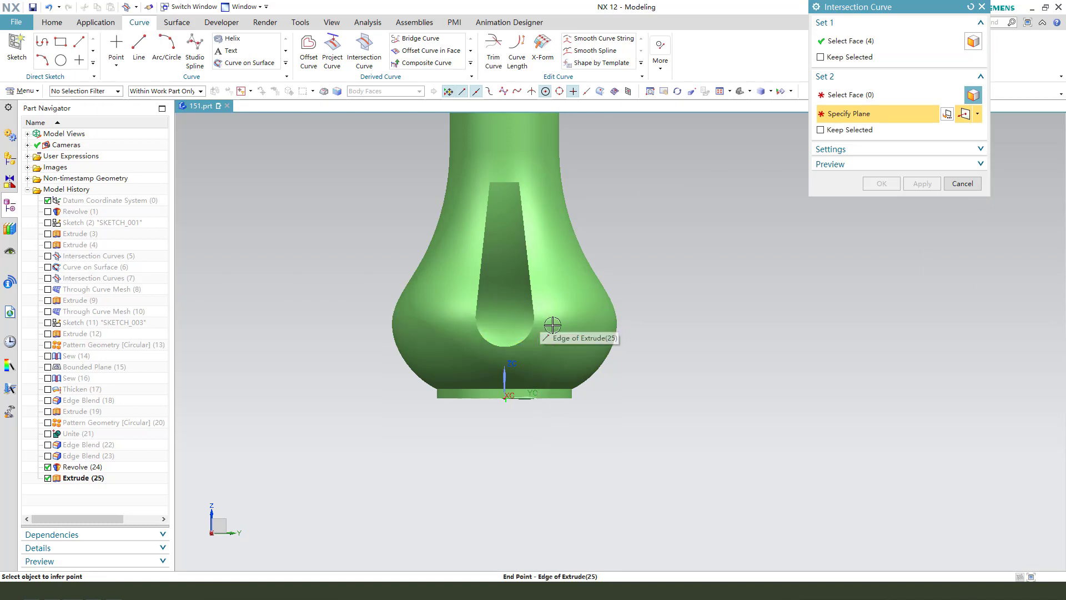
left_click(533, 318)
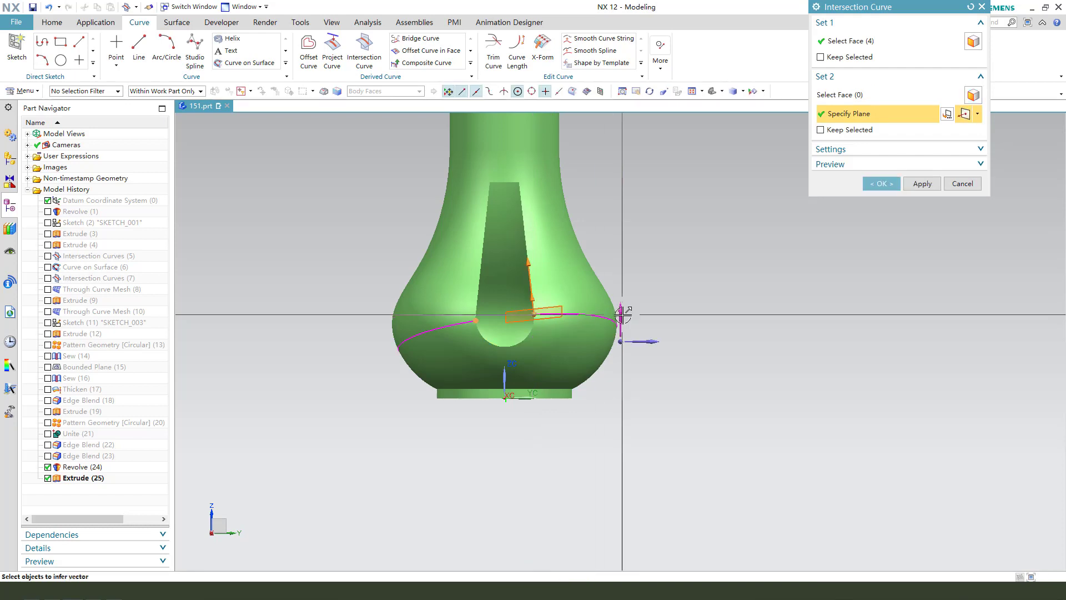
middle_click_drag(697, 314, 443, 332)
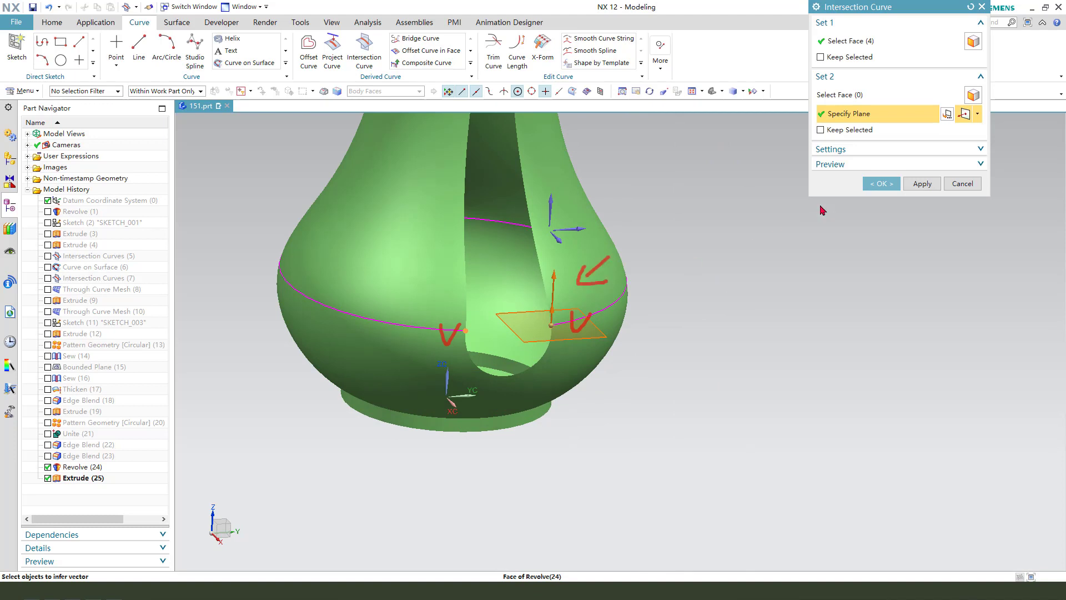
left_click(892, 191)
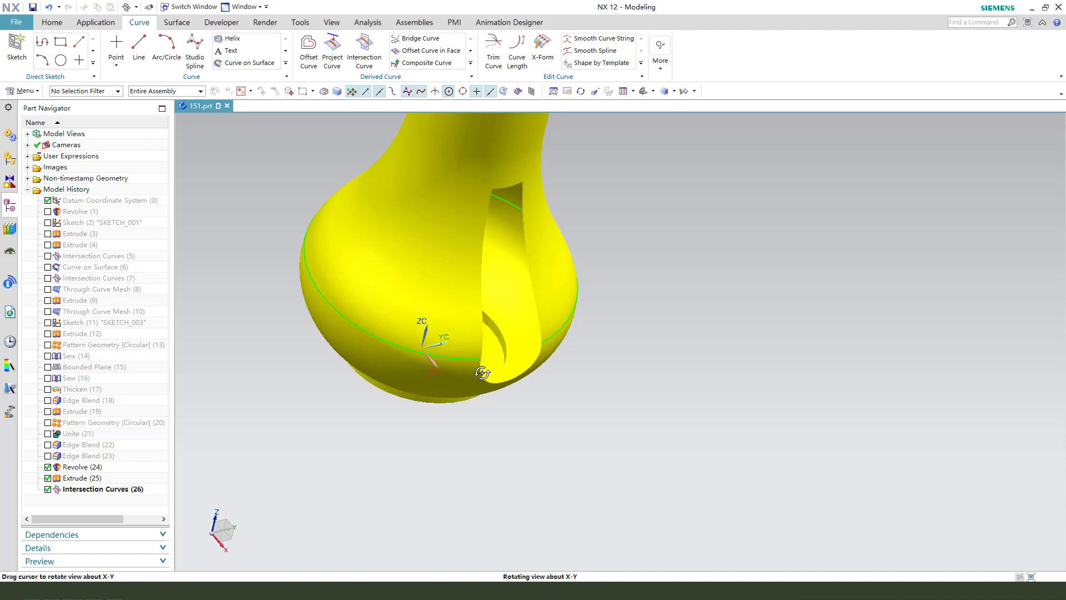
Step: Draw a straight line joining two points on the ring across the slot
middle_click_drag(309, 275, 479, 371)
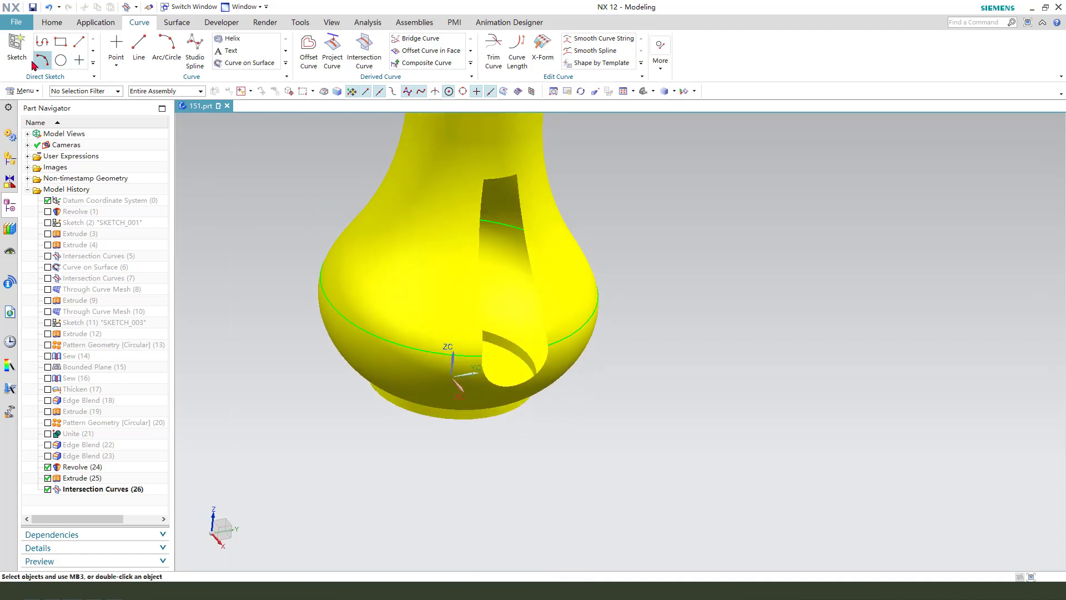
left_click(52, 22)
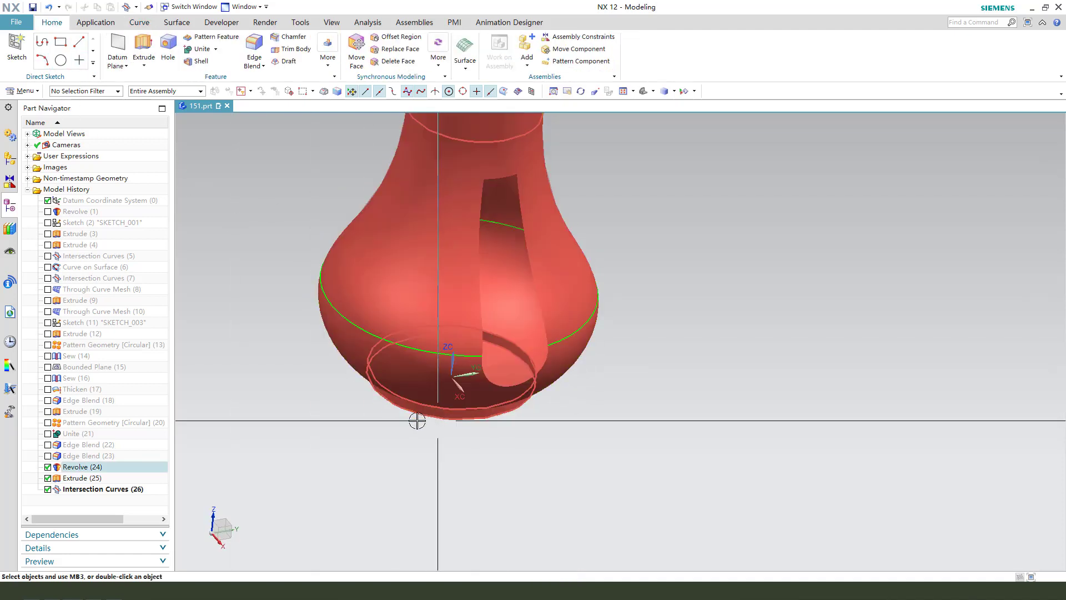
middle_click_drag(494, 370, 497, 374)
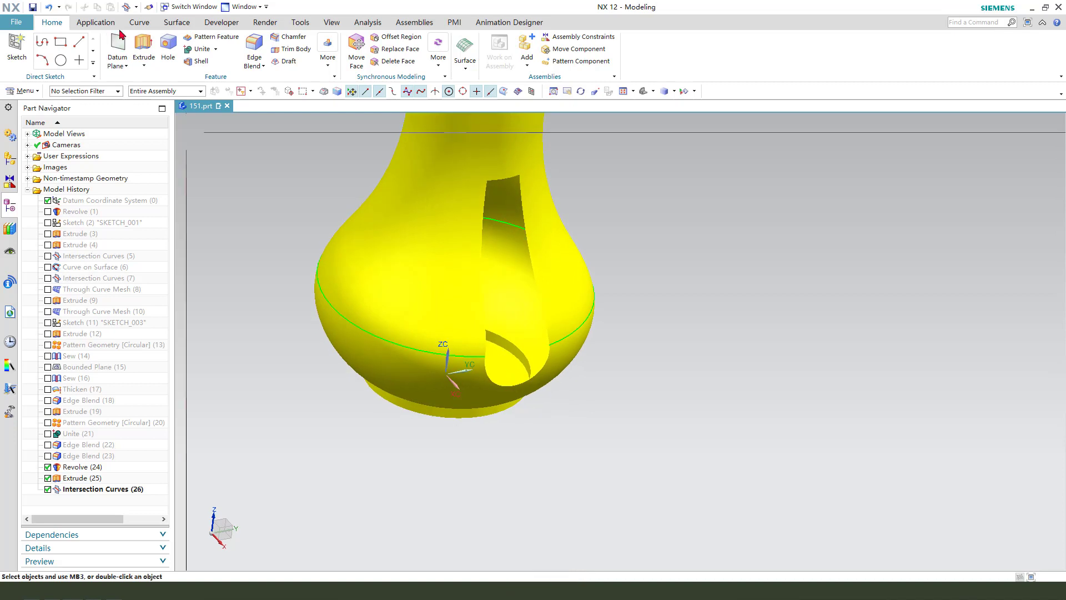
left_click(141, 23)
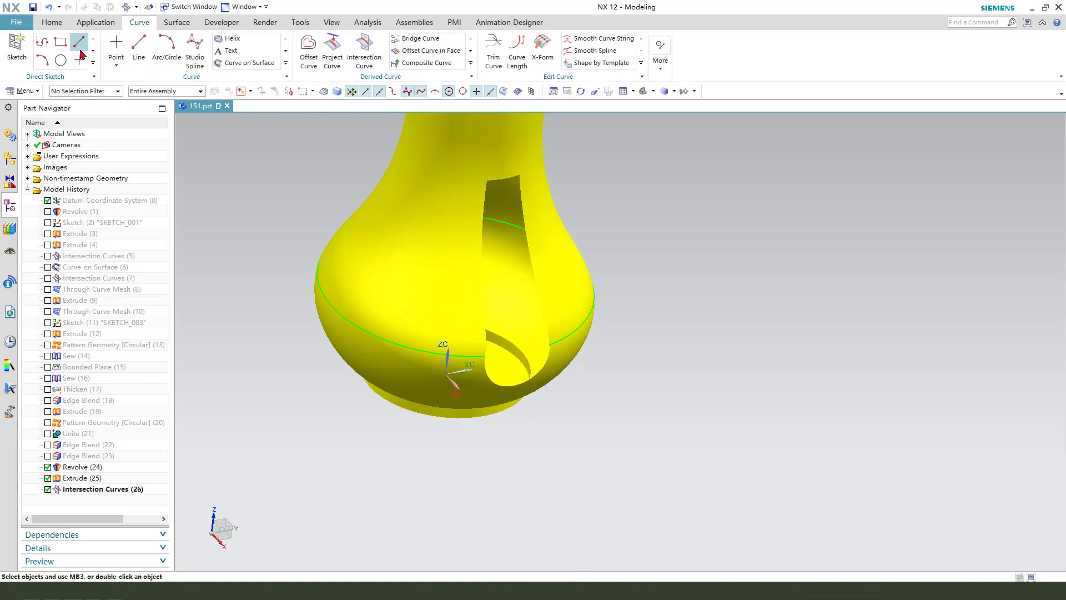
left_click(138, 50)
left_click(486, 357)
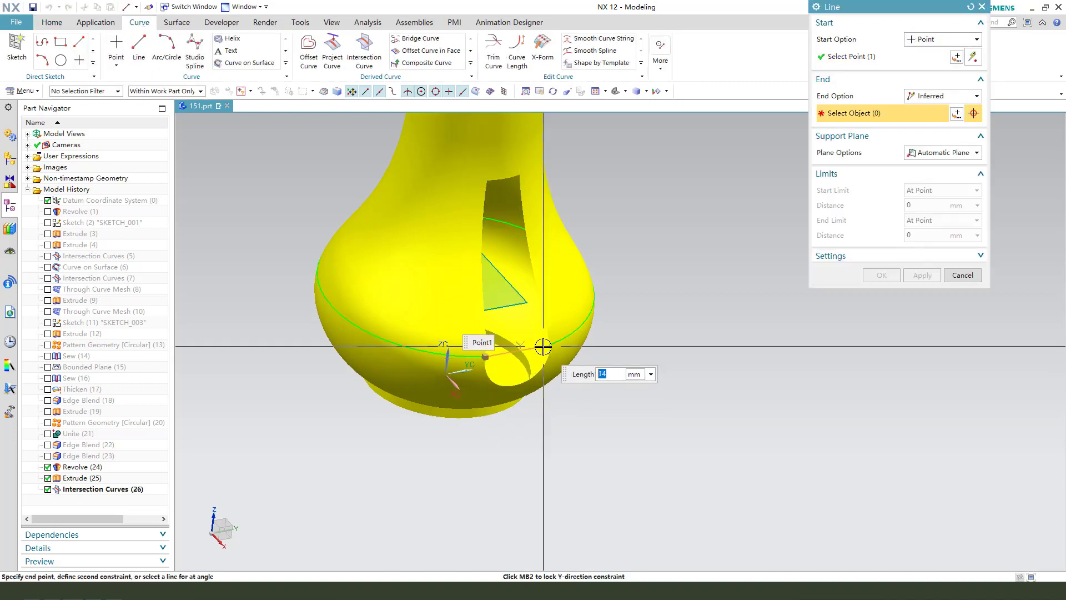
left_click(549, 345)
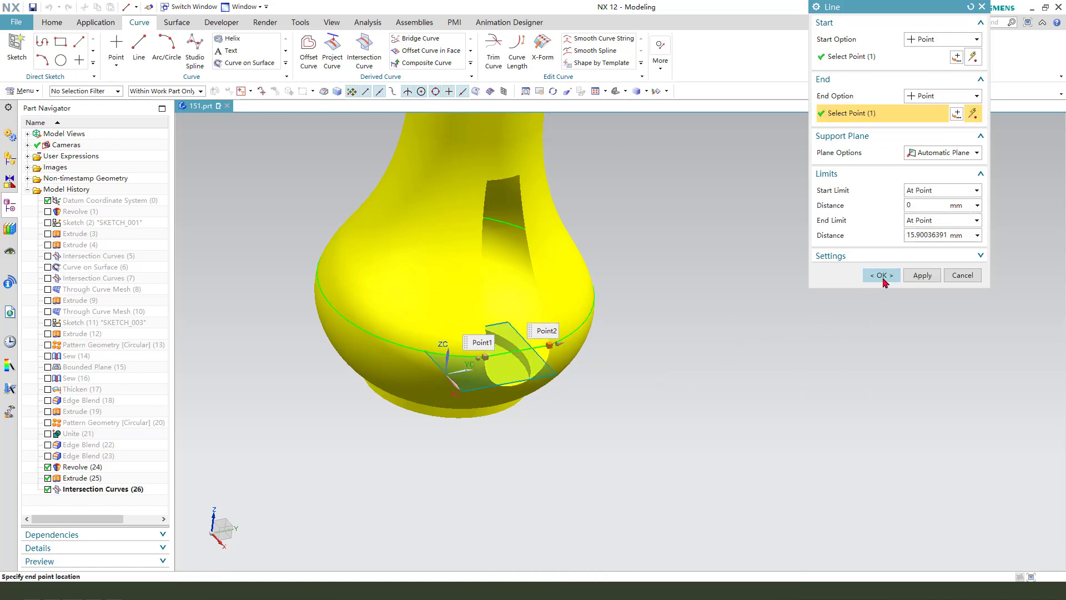
left_click(884, 276)
Step: Extrude Line (27) 18 mm in the reversed direction as a separate sheet with Boolean None
left_click(51, 22)
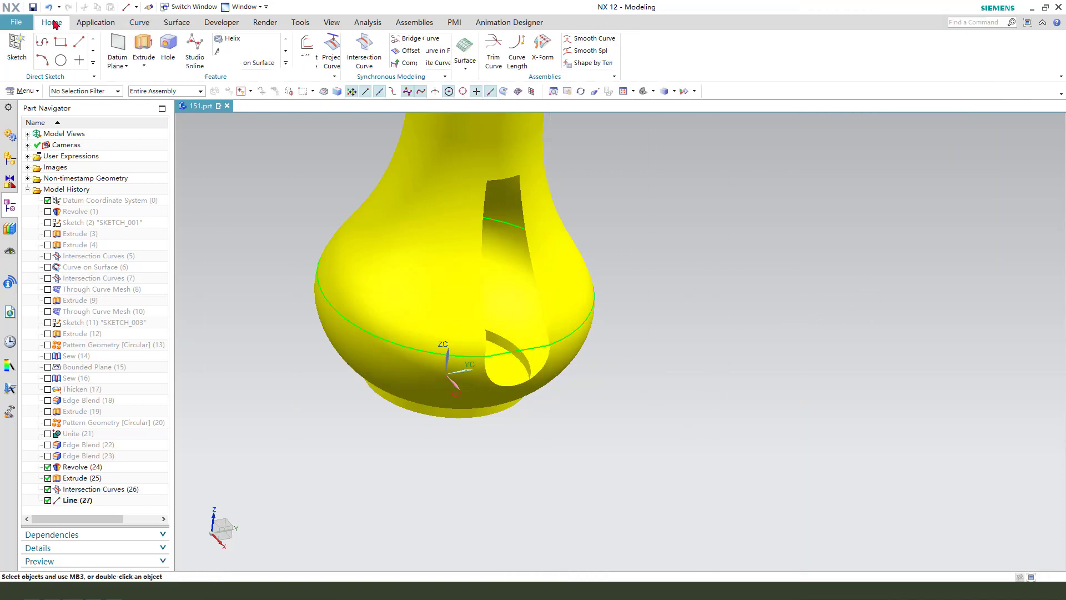
left_click(142, 51)
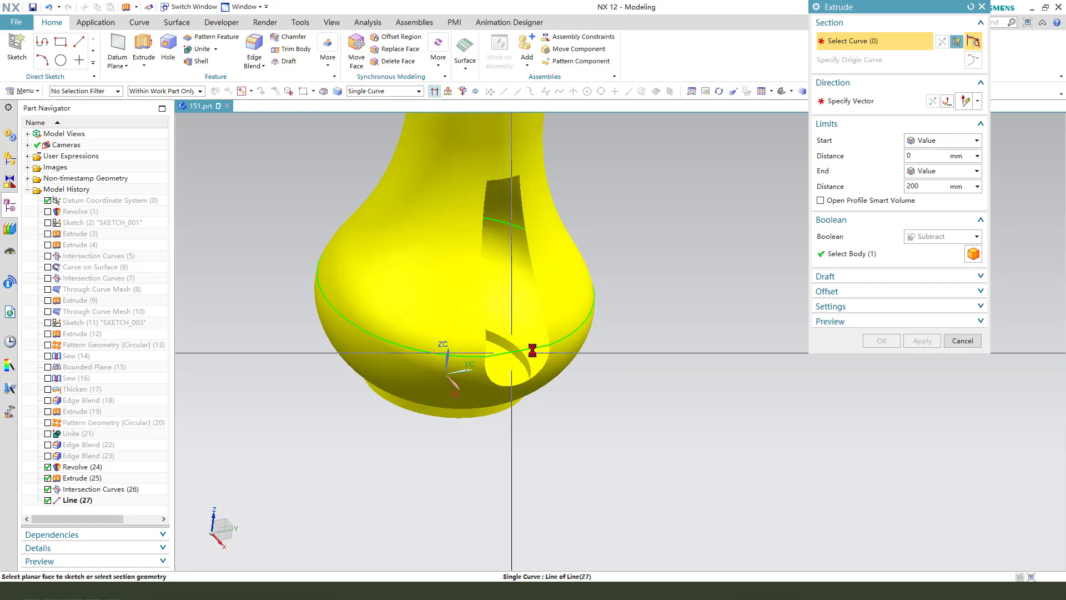
left_click(532, 349)
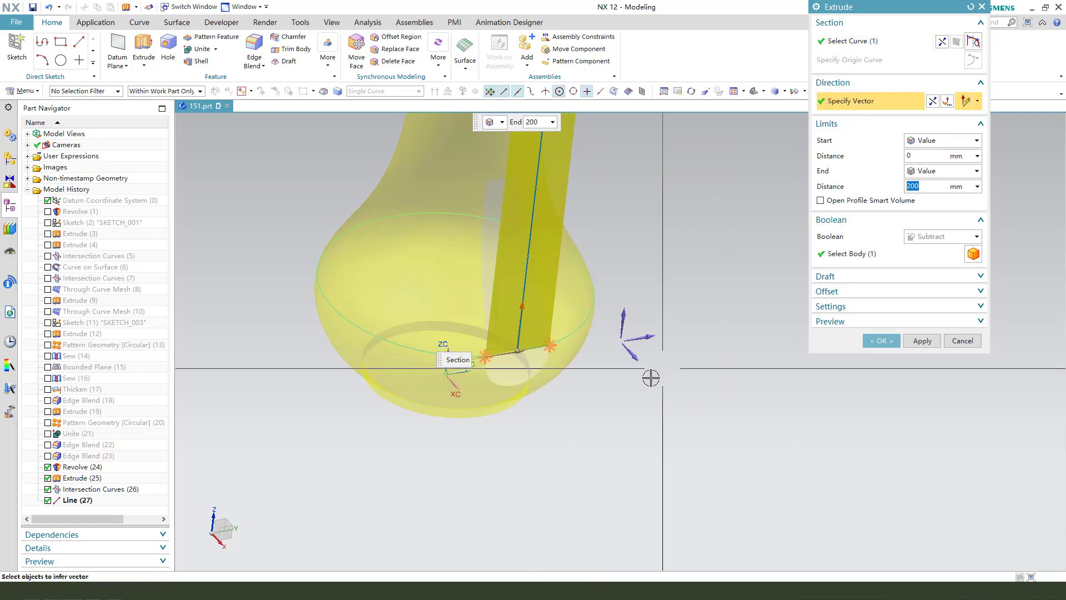
left_click(571, 392)
scroll(561, 305, "up", 3)
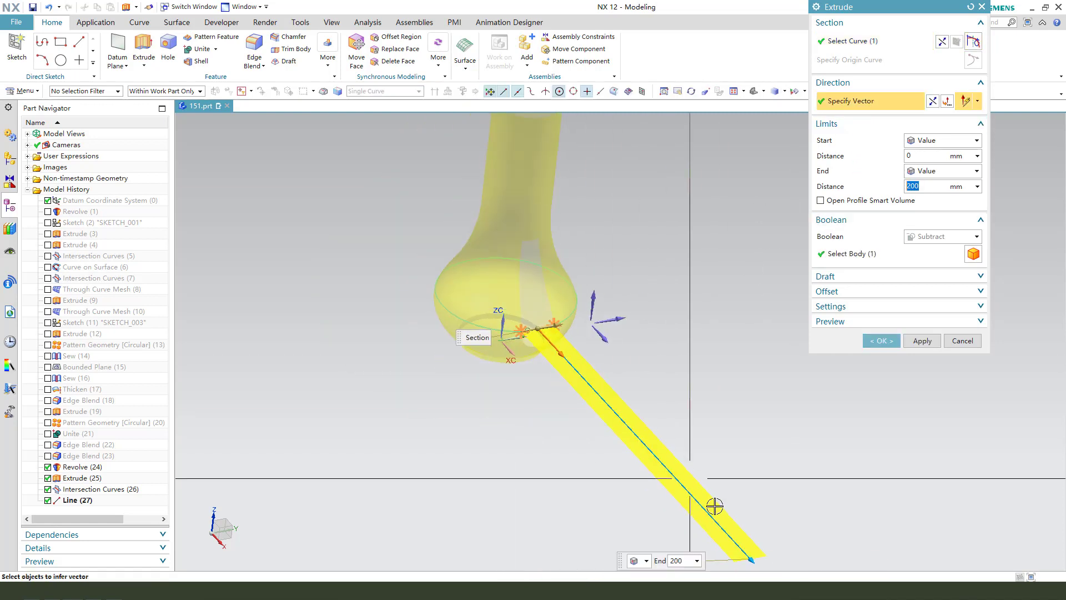
left_click_drag(750, 557, 529, 313)
scroll(523, 301, "down", 3)
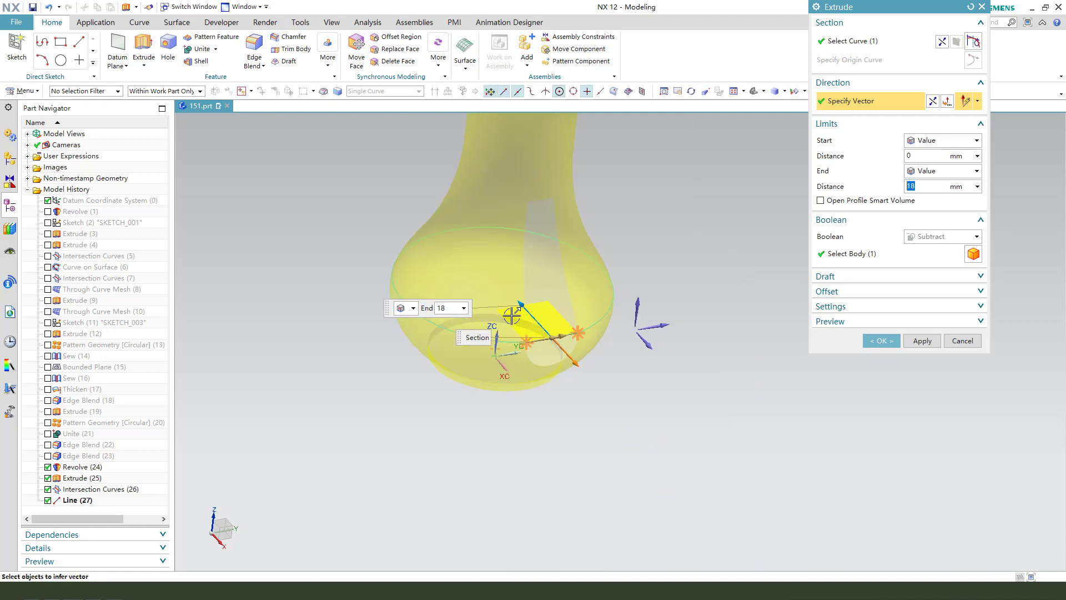
scroll(523, 301, "down", 2)
left_click(941, 237)
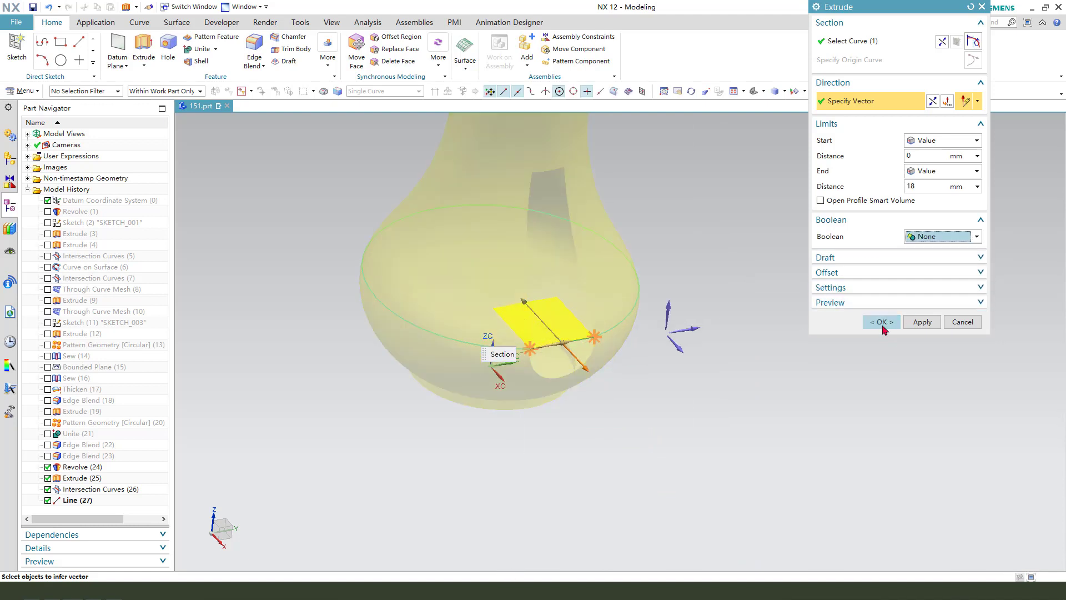
left_click(881, 323)
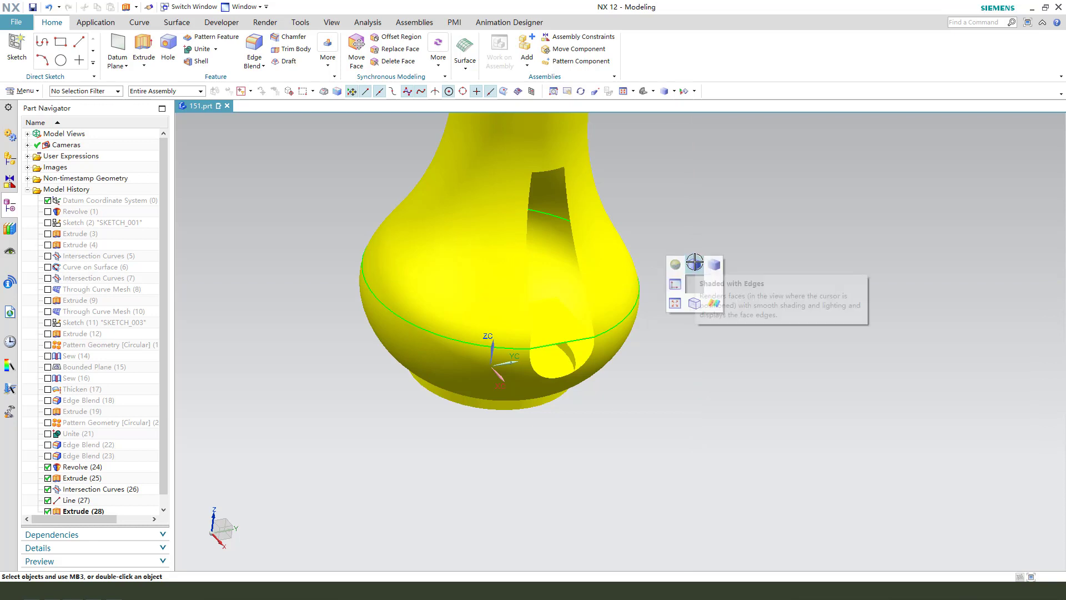
Step: Switch to Shaded with Edges and colour the extruded sheet green via Ctrl+J
left_click(704, 266)
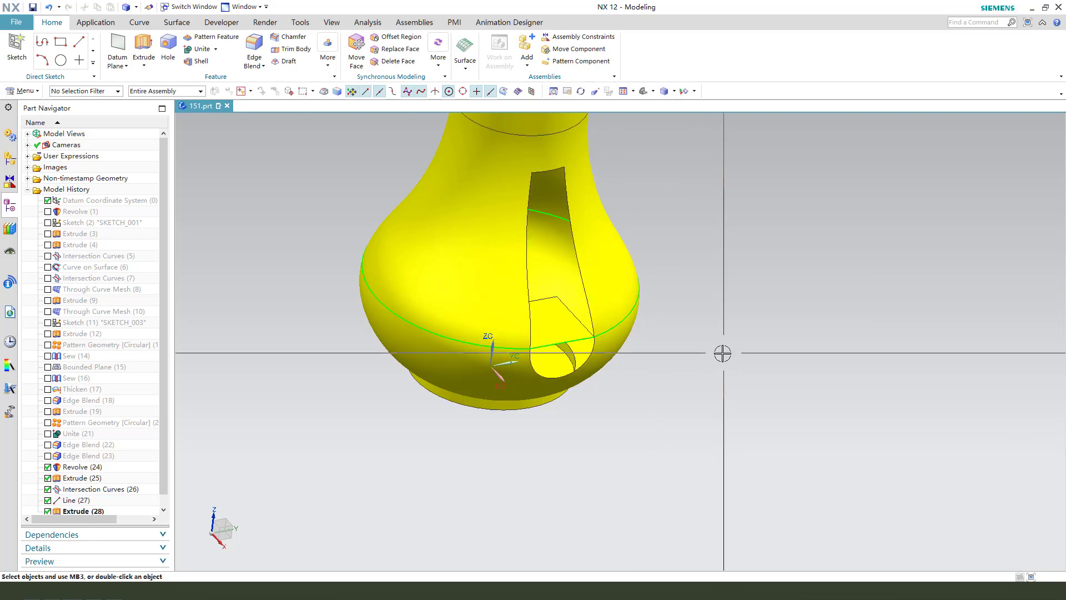
key("ctrl+j")
left_click(557, 319)
left_click(921, 283)
left_click(955, 73)
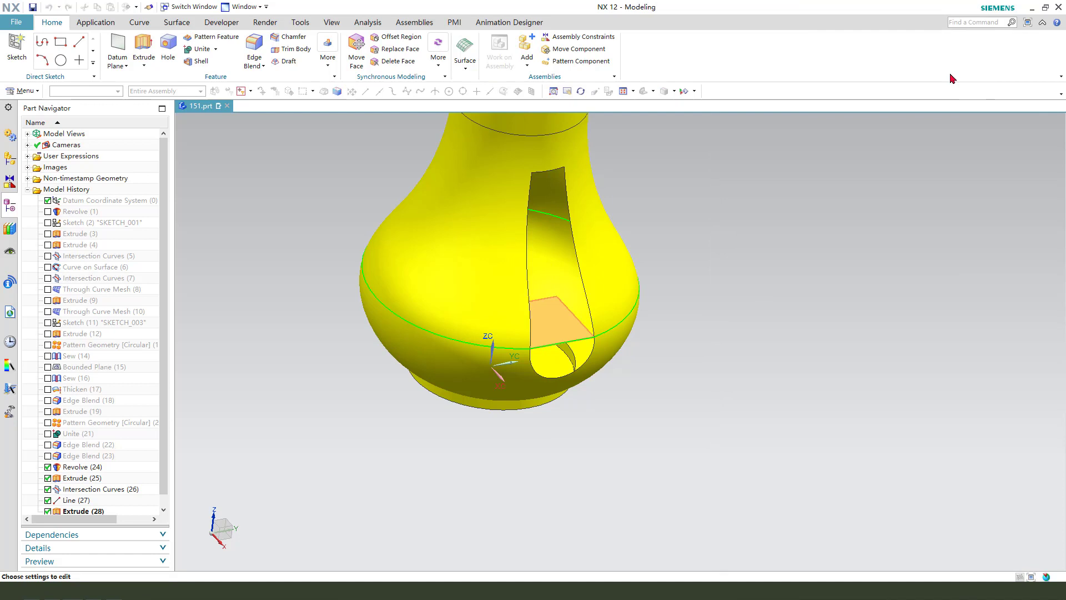
double_click(904, 41)
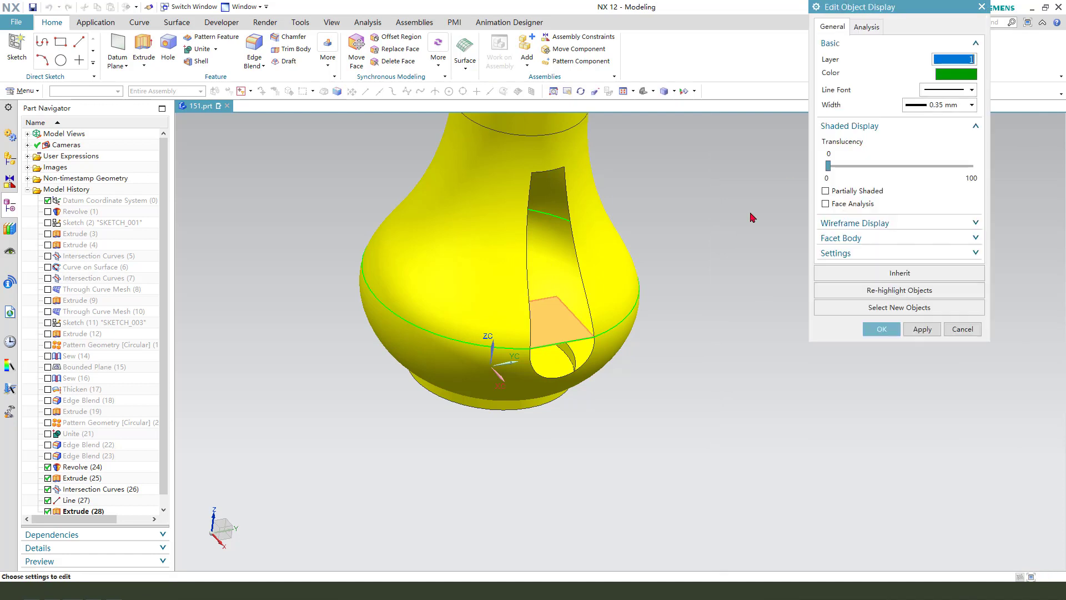
left_click(883, 328)
middle_click_drag(681, 328, 630, 330)
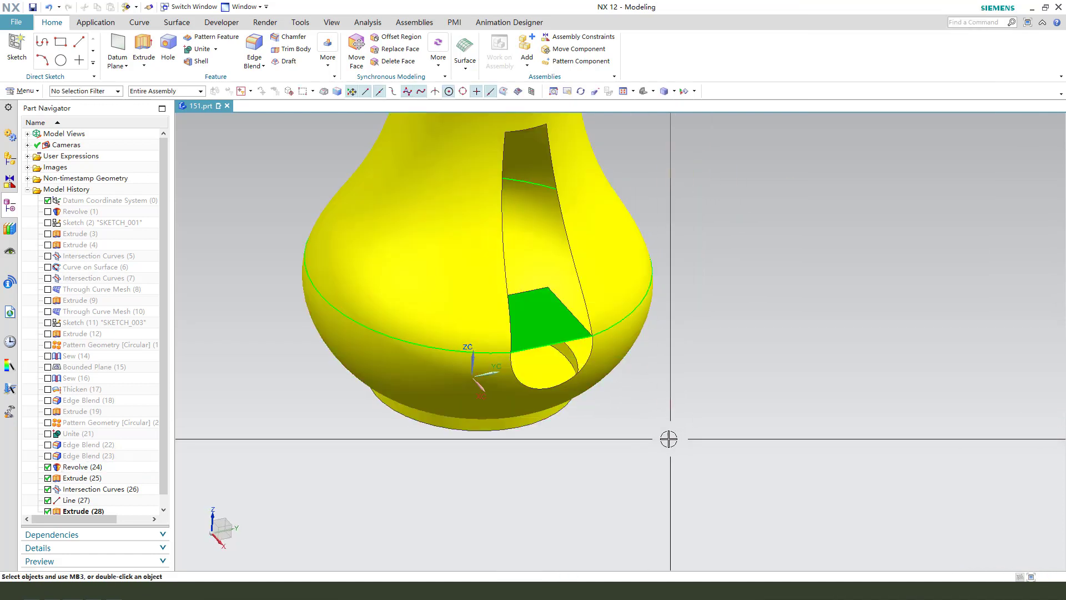
scroll(560, 375, "up", 2)
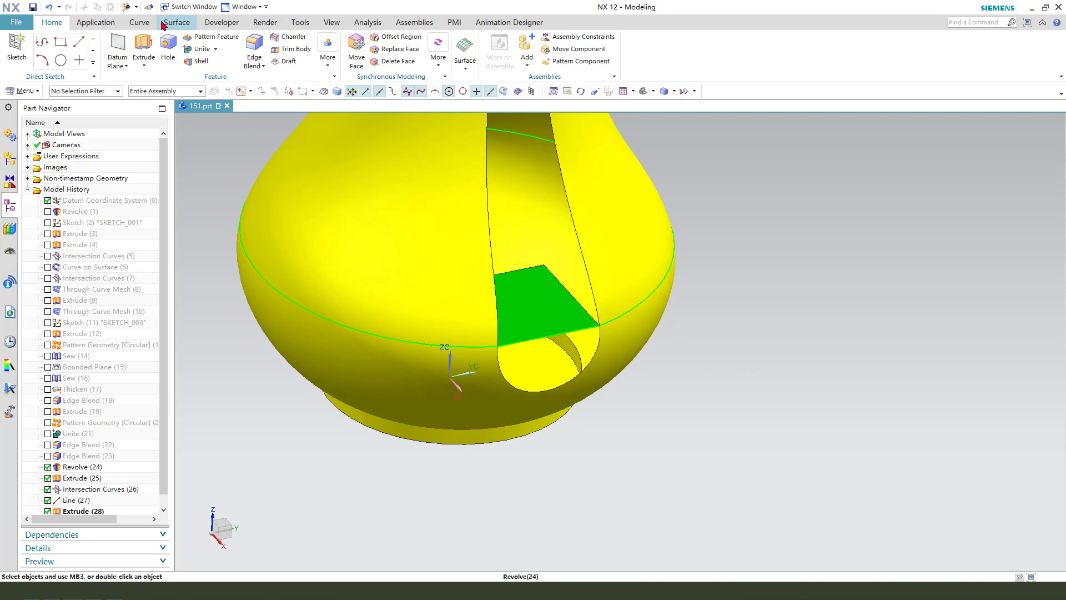
Step: Draw a three-point curve on the green sheet, pulling its middle point down into an arch
left_click(138, 25)
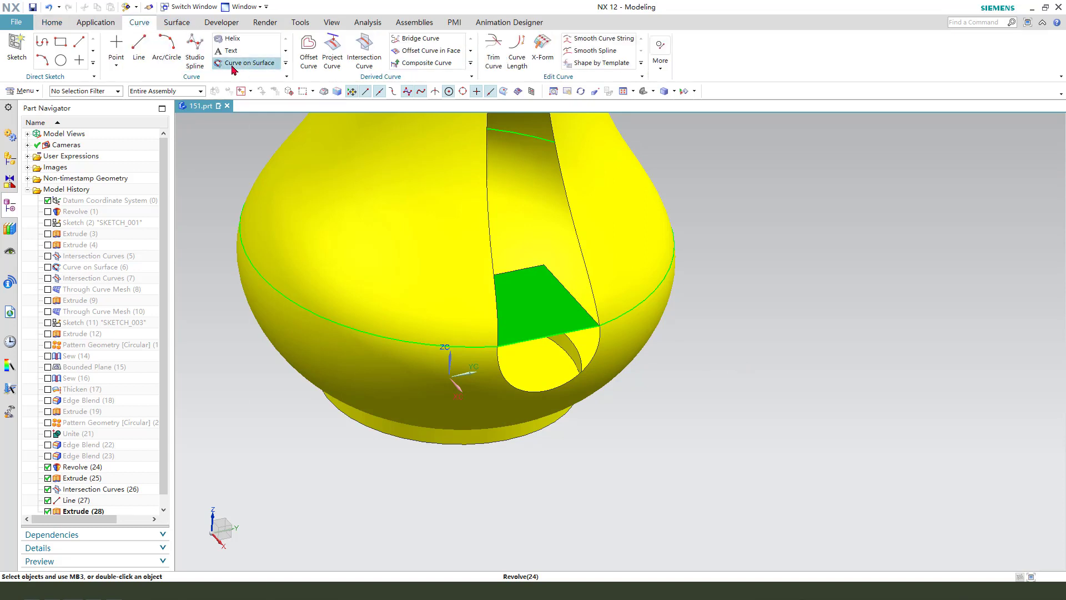
left_click(237, 65)
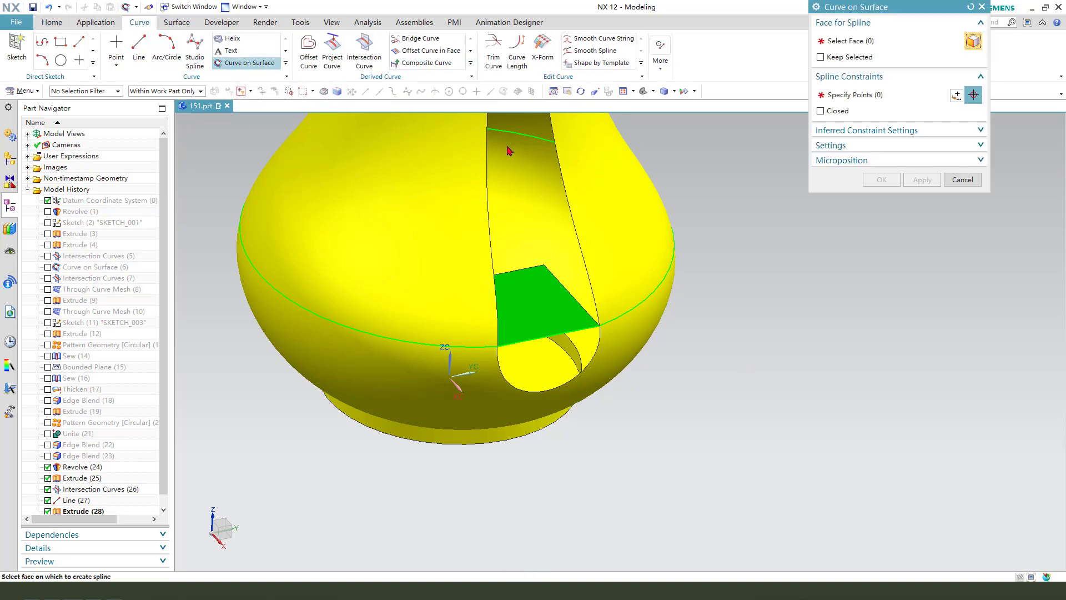
left_click(545, 319)
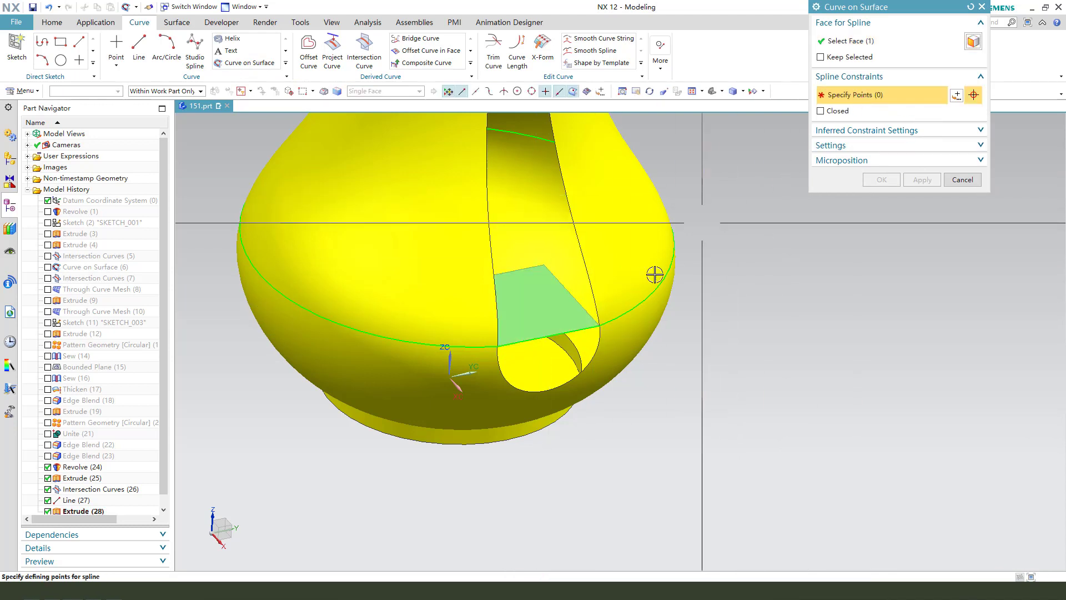
scroll(587, 321, "up", 2)
left_click(603, 321)
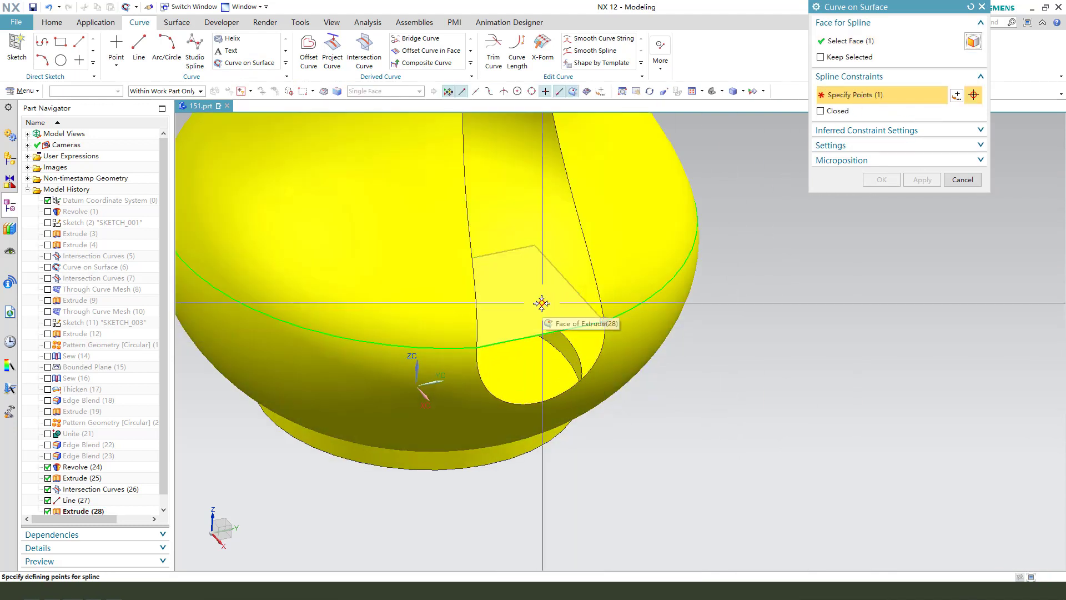
left_click(513, 303)
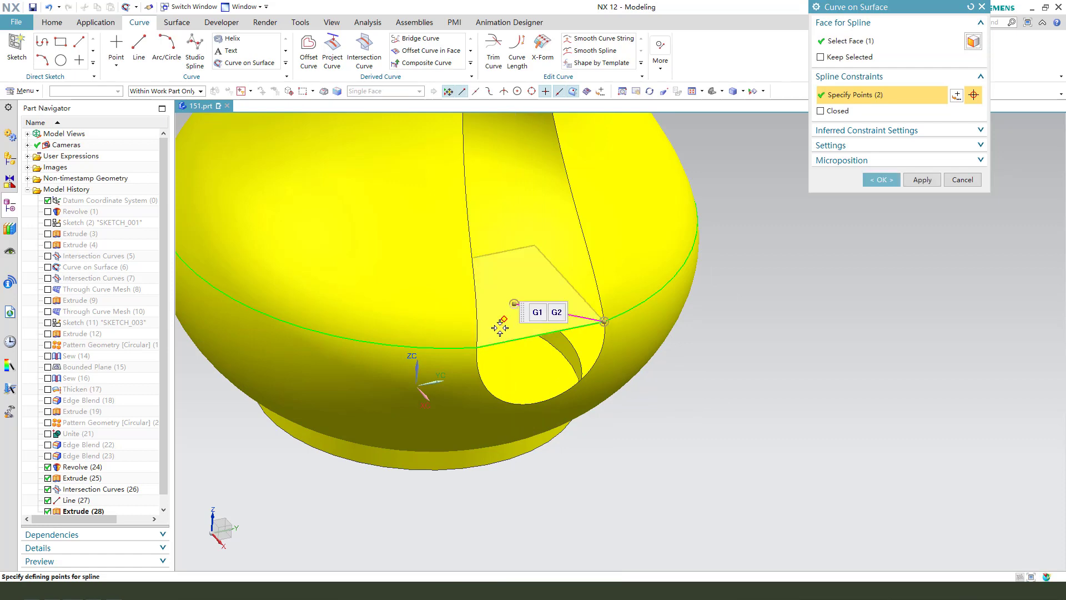
left_click(477, 347)
middle_click_drag(641, 377, 549, 306)
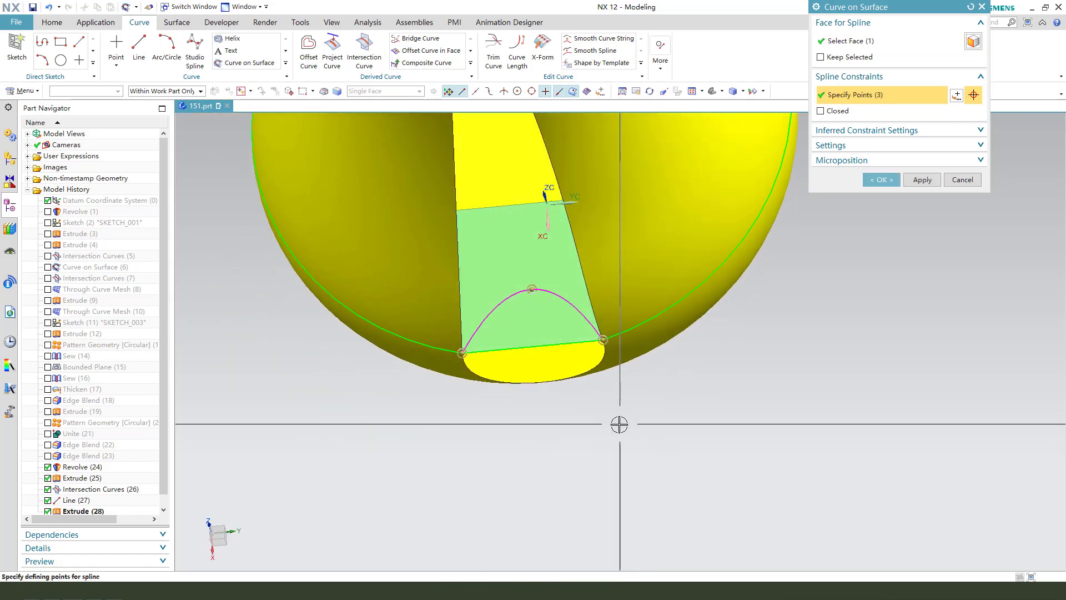
left_click_drag(524, 282, 524, 355)
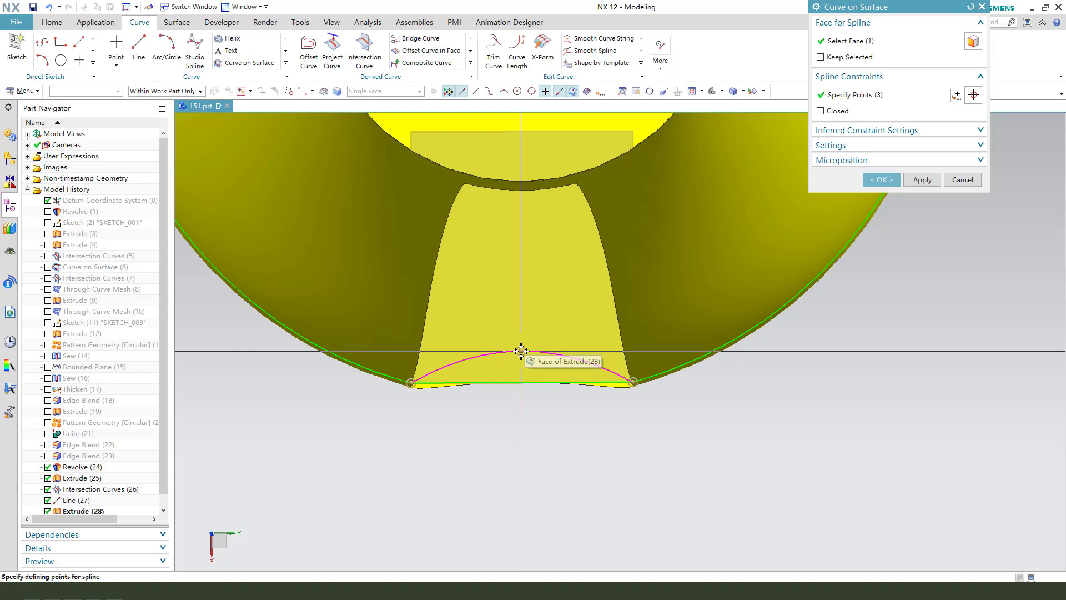
left_click_drag(521, 351, 521, 350)
left_click(885, 180)
scroll(512, 142, "down", 3)
scroll(542, 178, "down", 2)
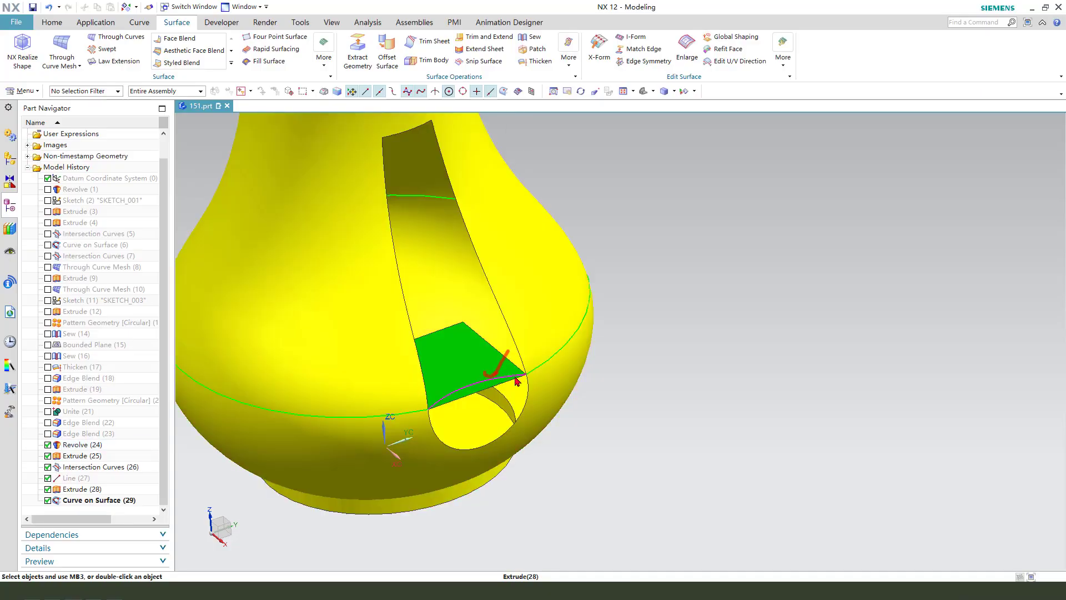
scroll(496, 410, "down", 3)
Step: Hide the green extruded sheet and the intersection ring curve with Ctrl+B
middle_click_drag(533, 447, 540, 453)
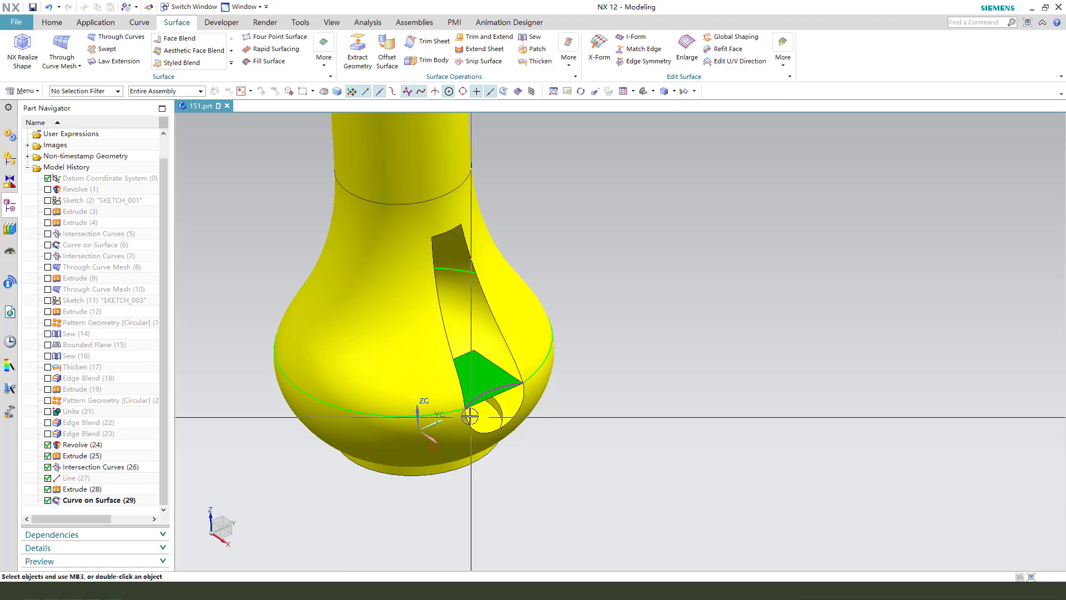
scroll(470, 416, "up", 3)
key("ctrl+b")
left_click(575, 382)
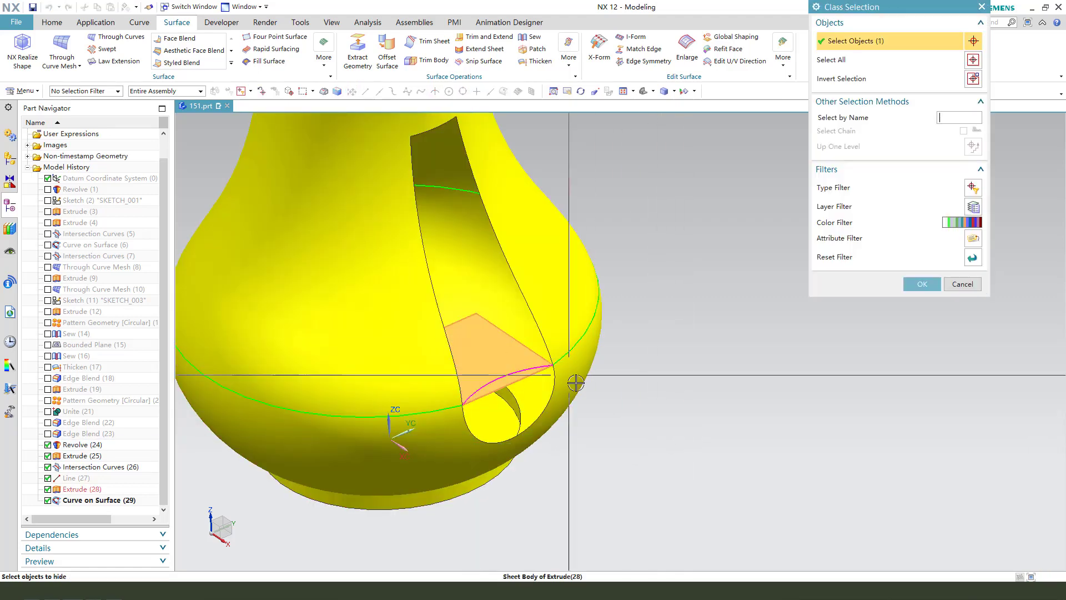
middle_click(576, 383)
scroll(558, 387, "down", 3)
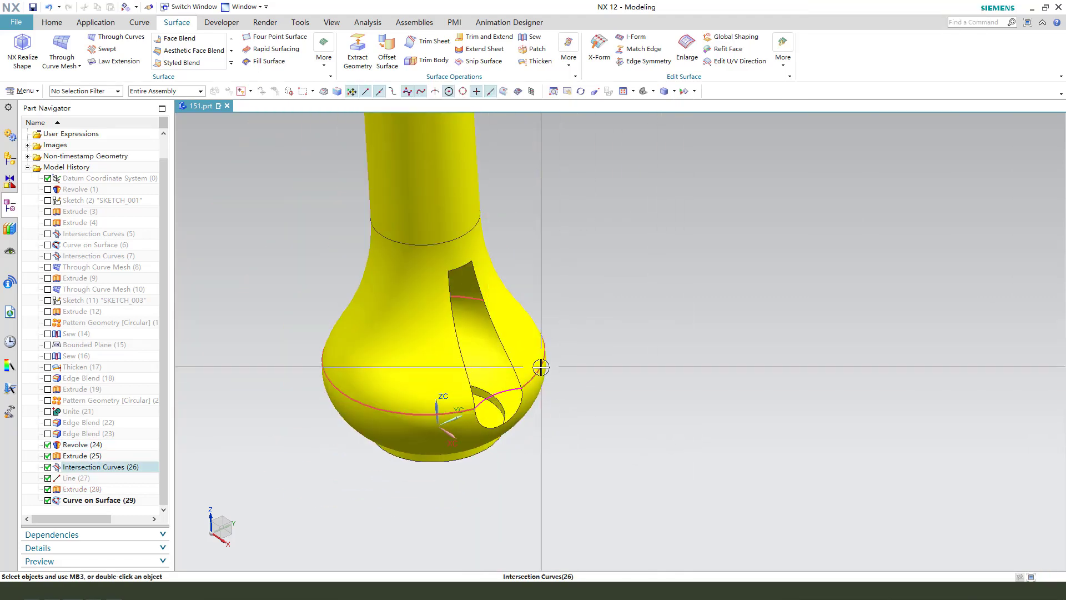
middle_click_drag(591, 412, 579, 416)
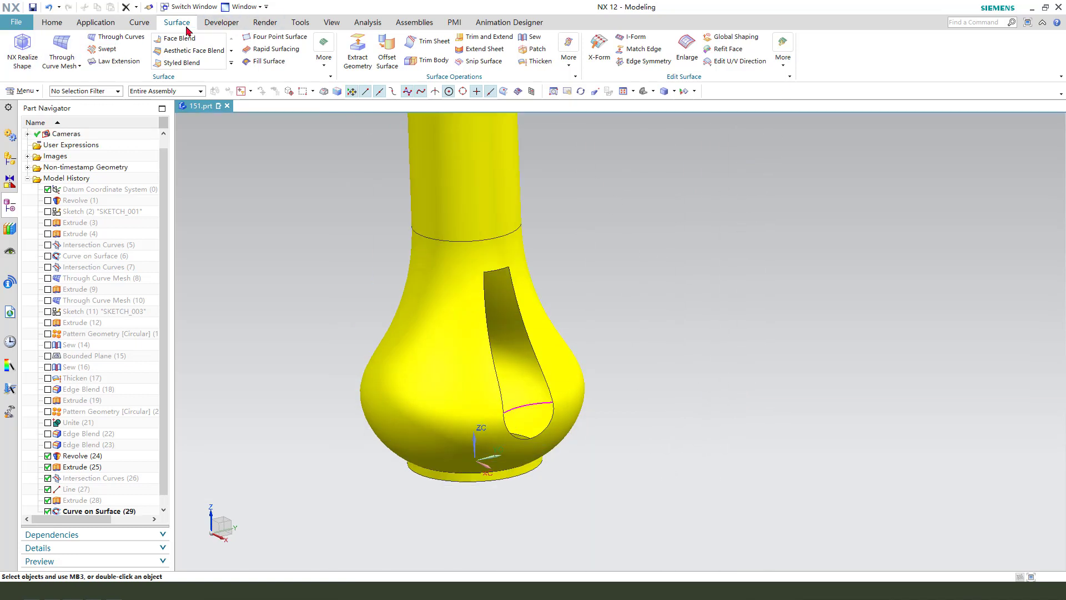
Step: Start a fill surface bounded by the four slot edges and shaped by the red spline
left_click(261, 66)
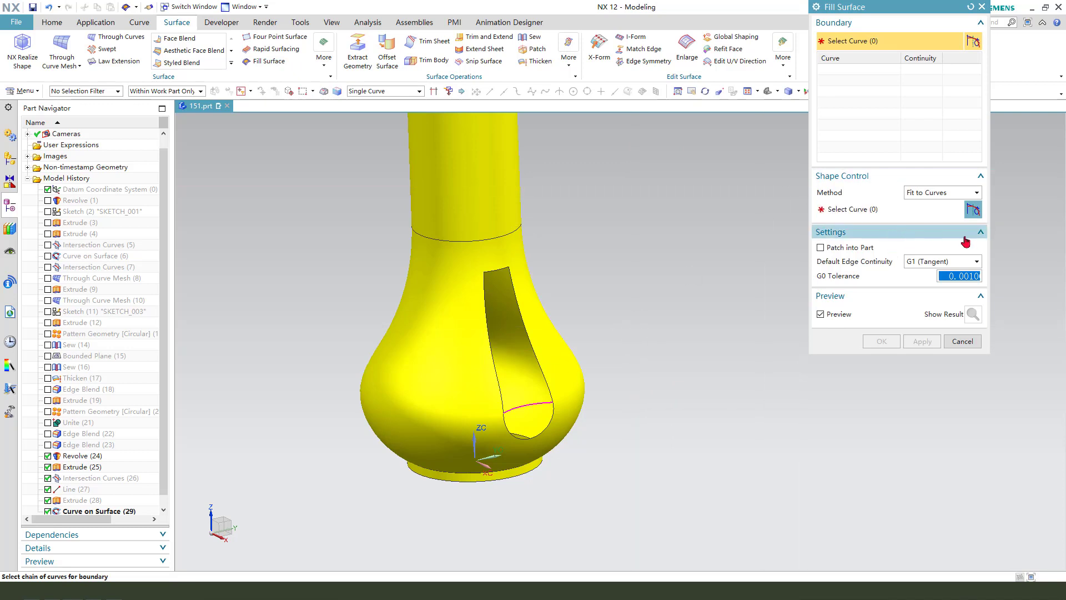
scroll(504, 297, "down", 1)
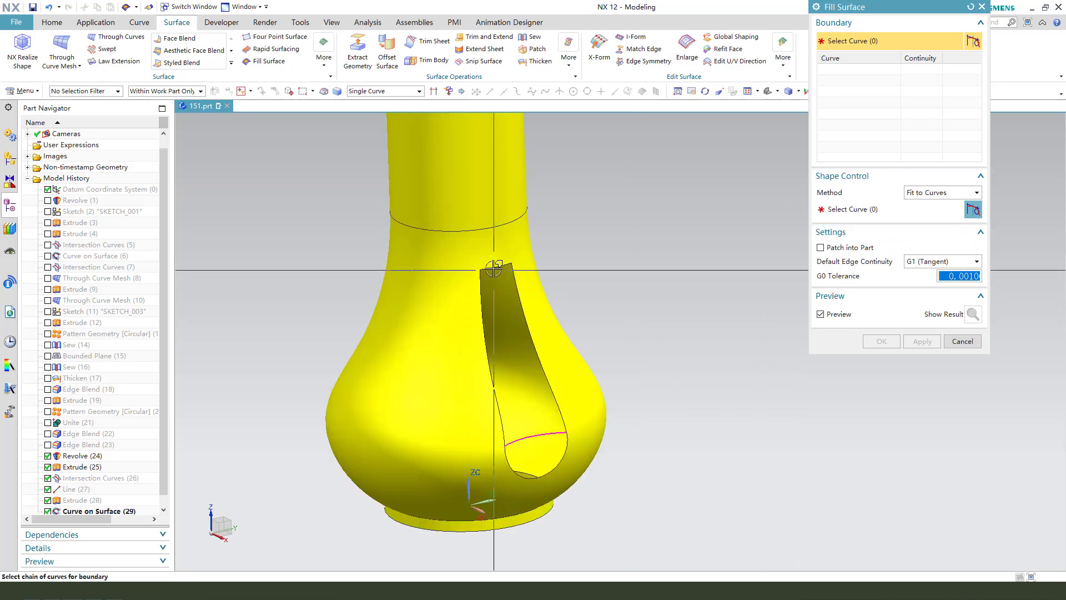
left_click(494, 267)
left_click(525, 306)
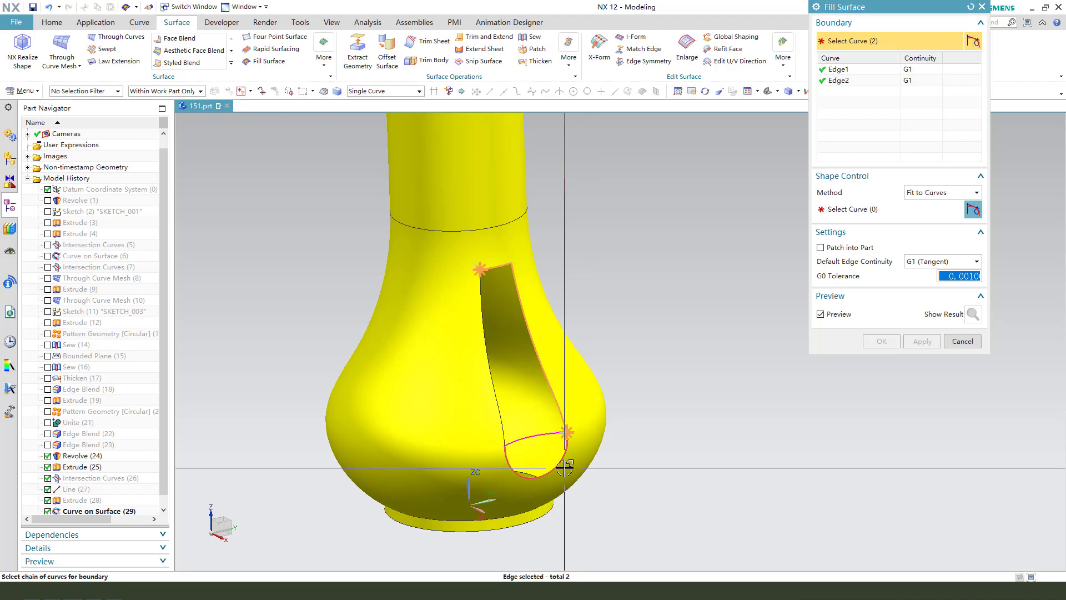
left_click(498, 379)
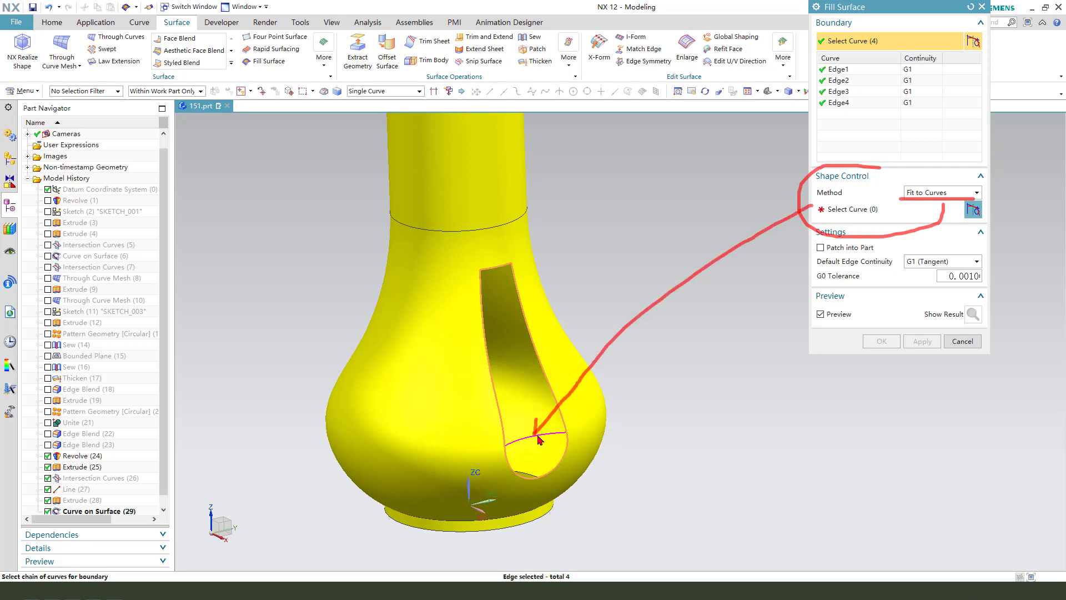
left_click(850, 209)
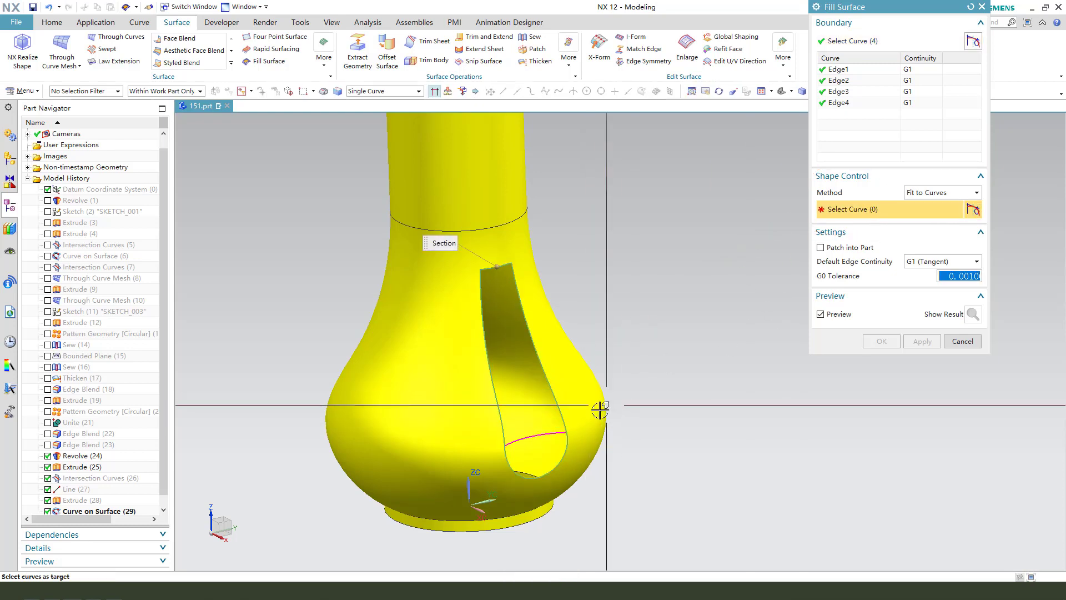
left_click(545, 435)
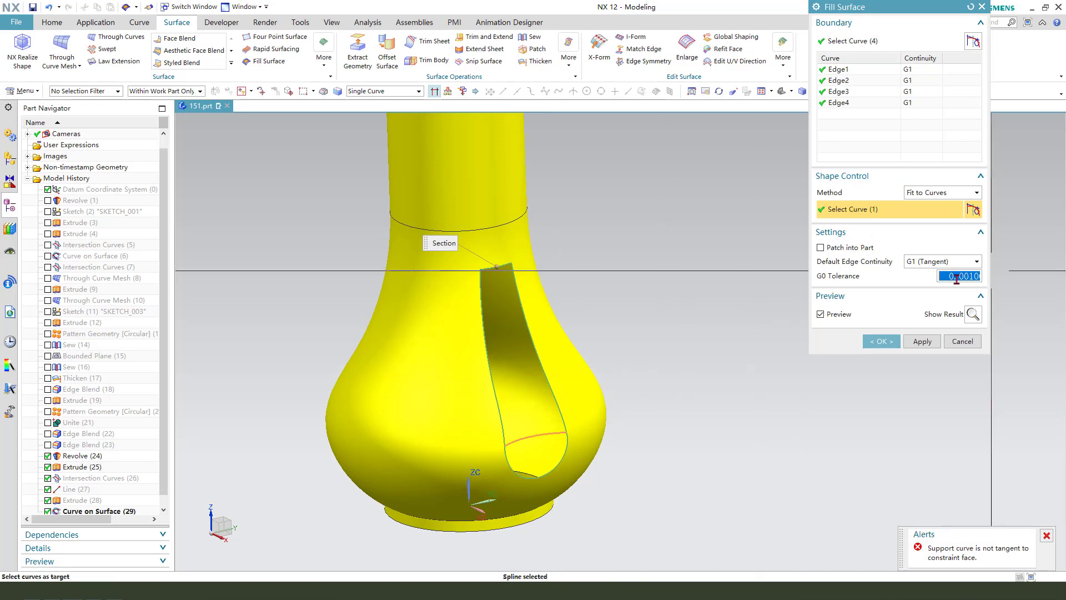
Step: Set Edge1 to Edge4 to G0 continuity and create the fill surface over the slot
left_click(918, 72)
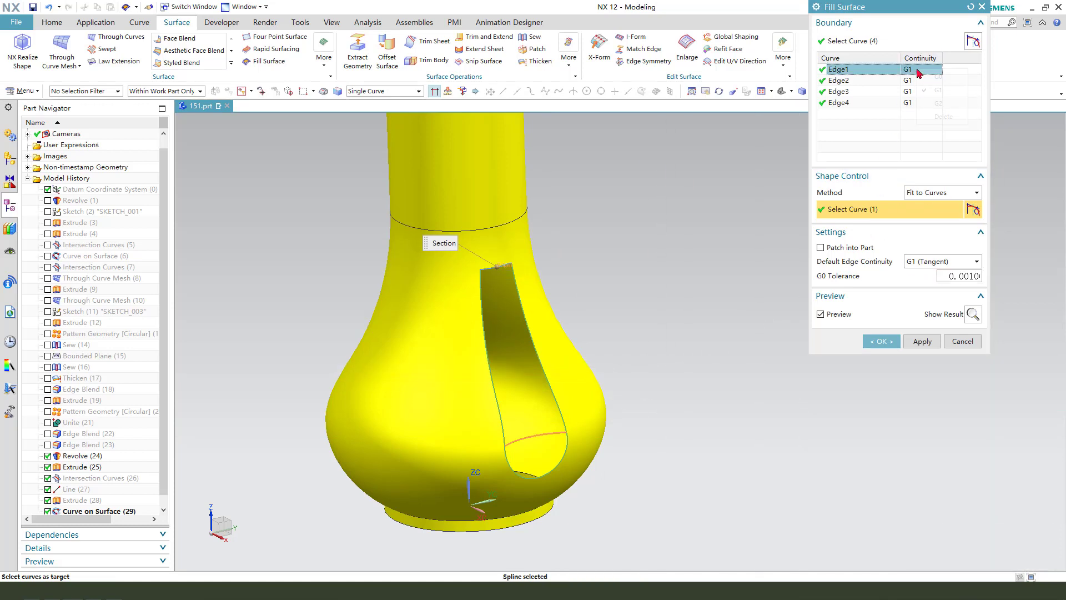
left_click(933, 78)
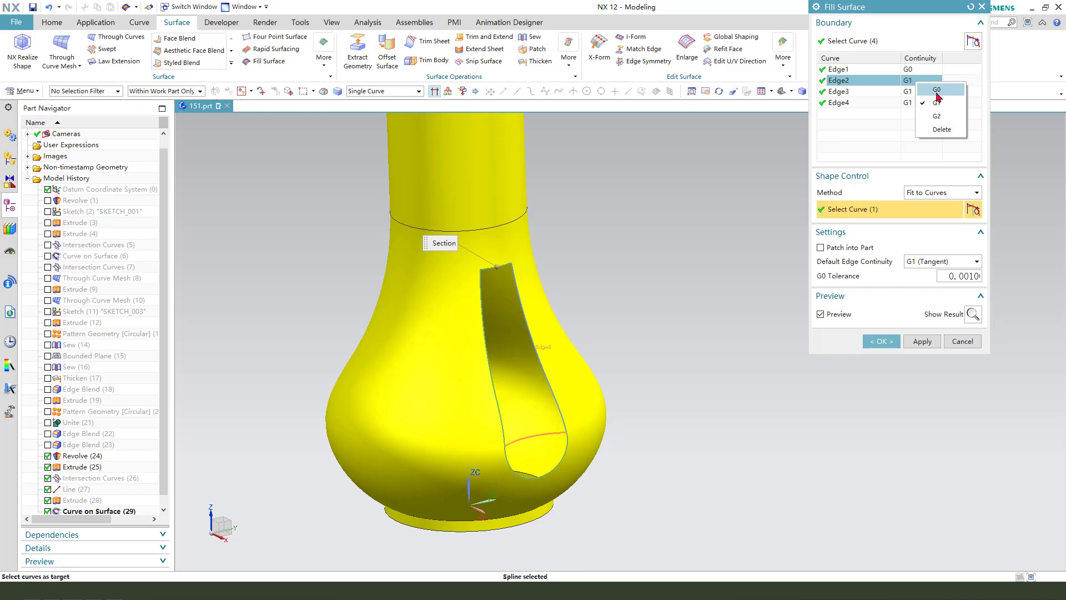
left_click(937, 90)
left_click(937, 101)
left_click(916, 104)
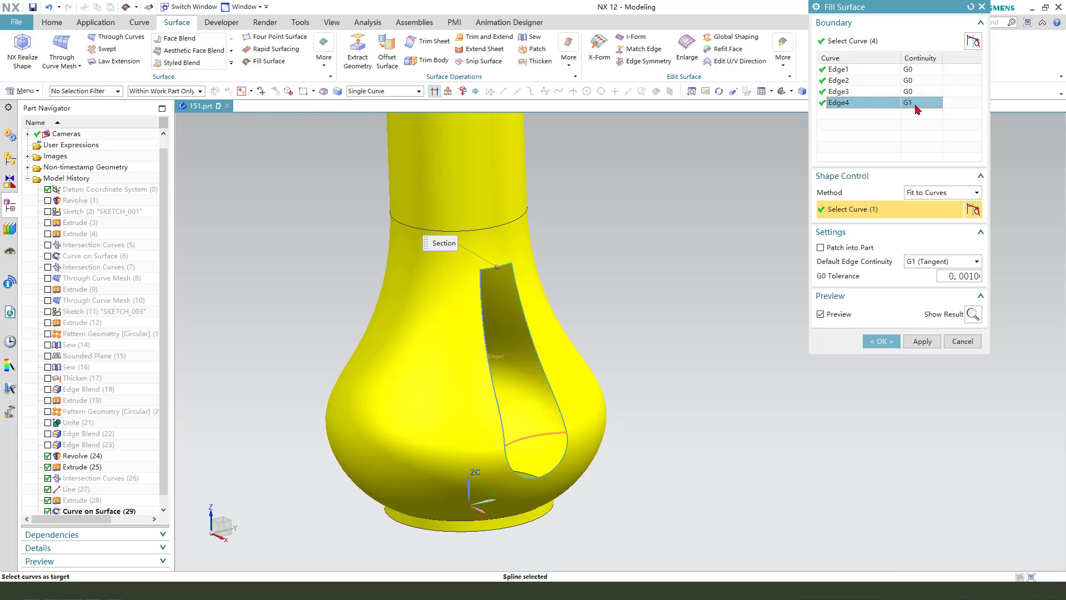
left_click(933, 119)
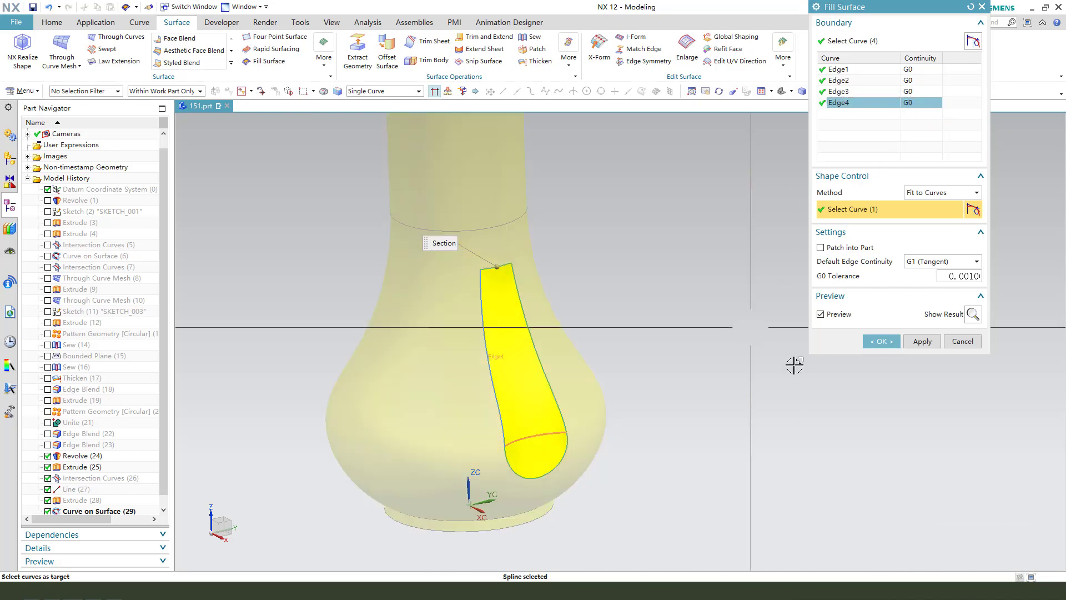
left_click(880, 343)
mouse_move(658, 356)
middle_mouse_down()
mouse_move(670, 351)
mouse_move(627, 381)
mouse_move(633, 390)
mouse_move(618, 358)
middle_mouse_up()
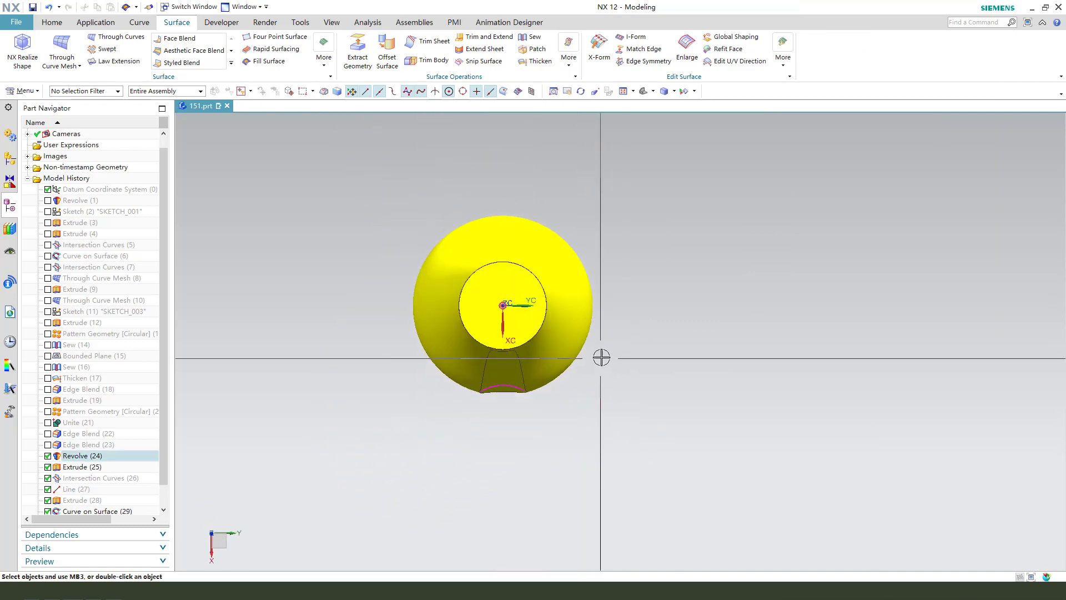
scroll(549, 381, "up", 1)
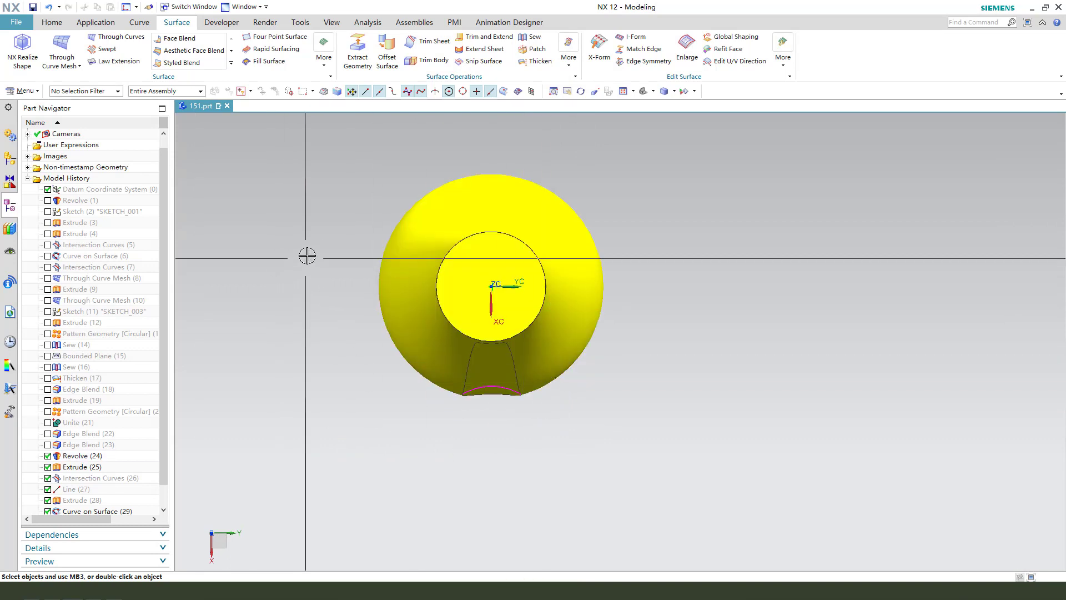
Step: Start an extrusion and sketch a triangle from the origin on the neck's end face
left_click(50, 26)
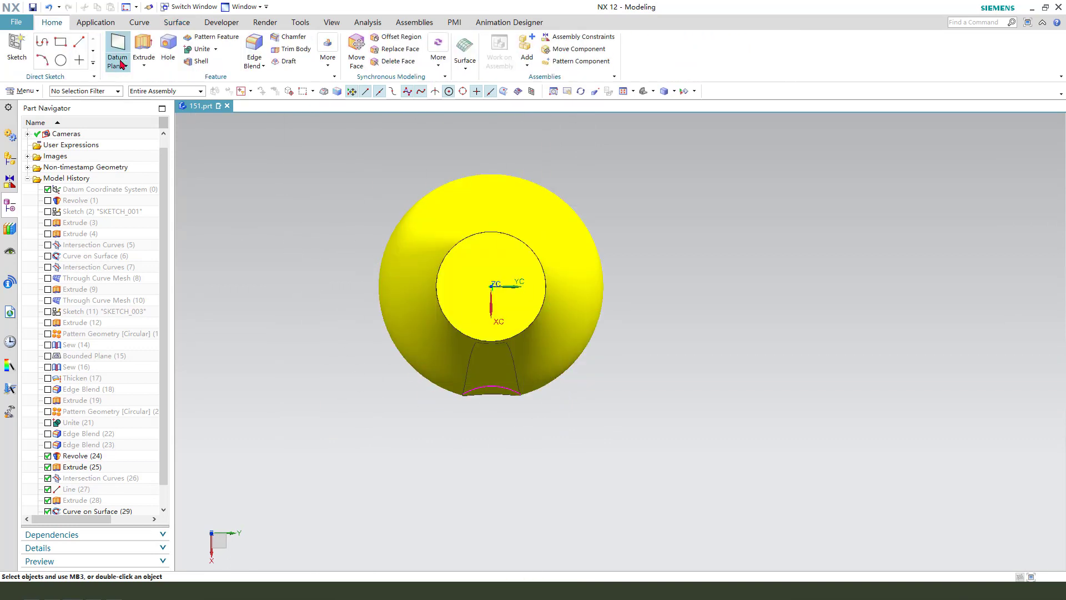
left_click(144, 50)
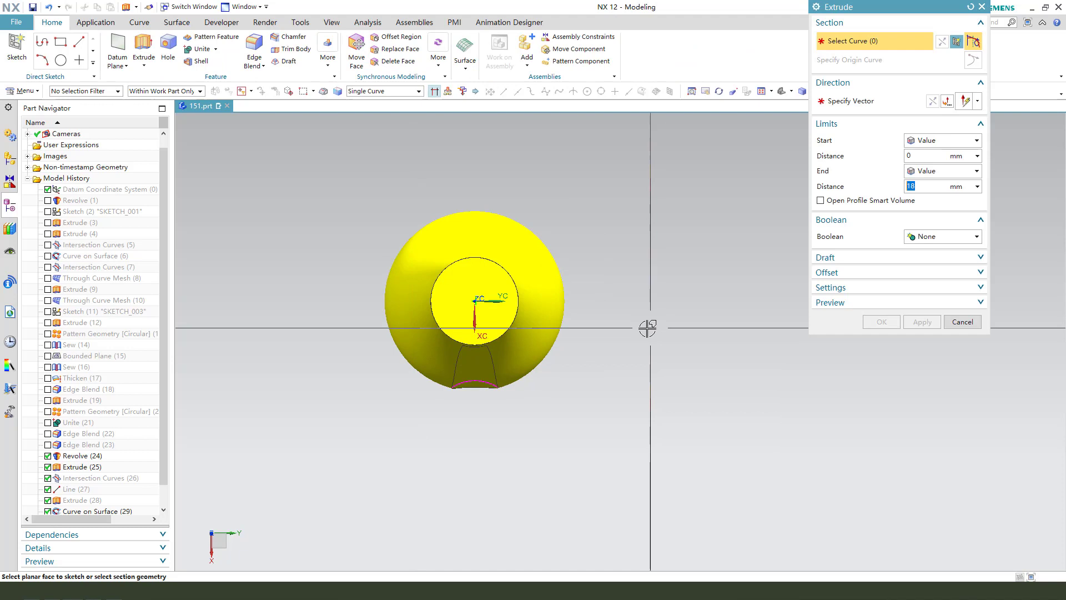
left_click(476, 282)
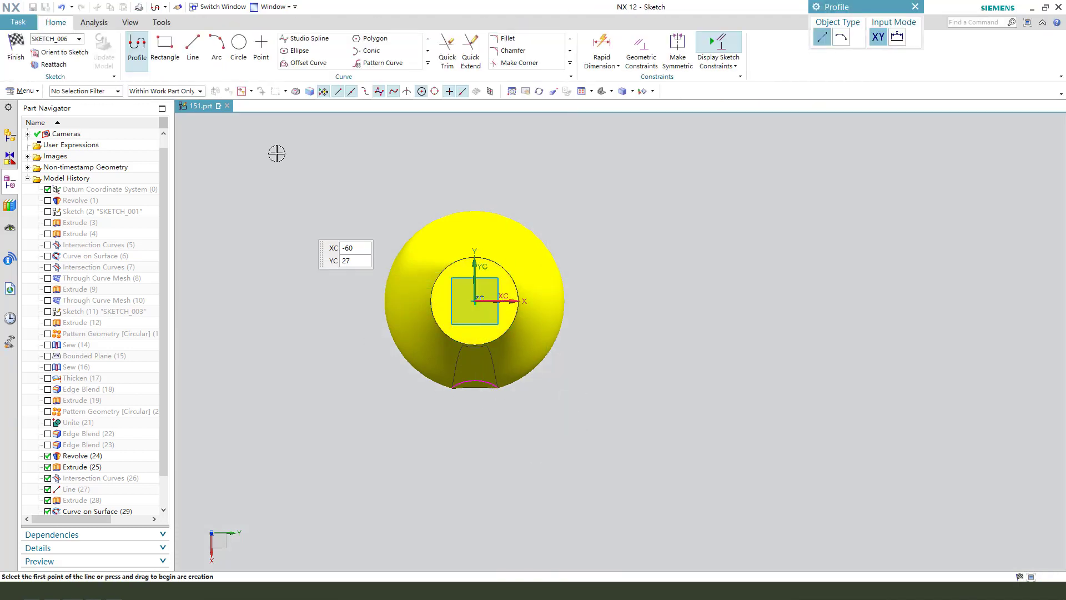
left_click(474, 301)
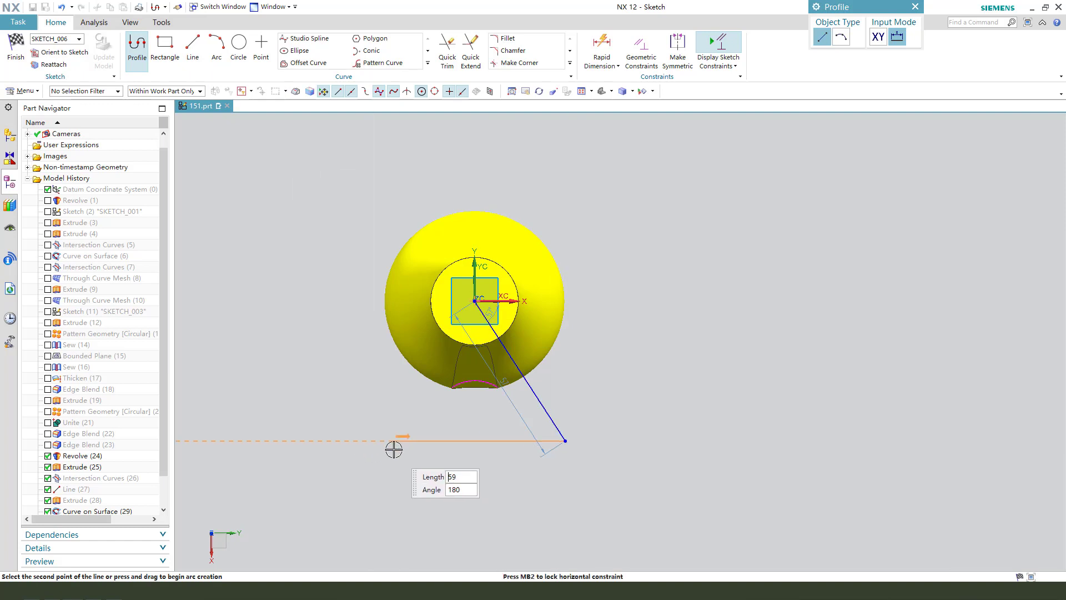
left_click(439, 382)
left_click(475, 301)
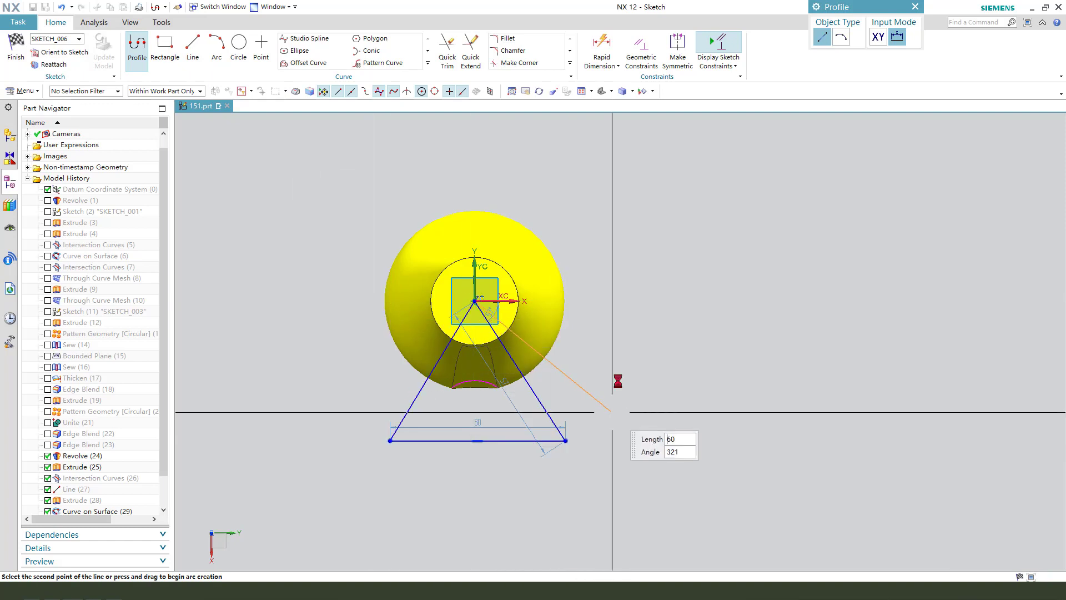
middle_click(574, 392)
scroll(574, 391, "up", 2)
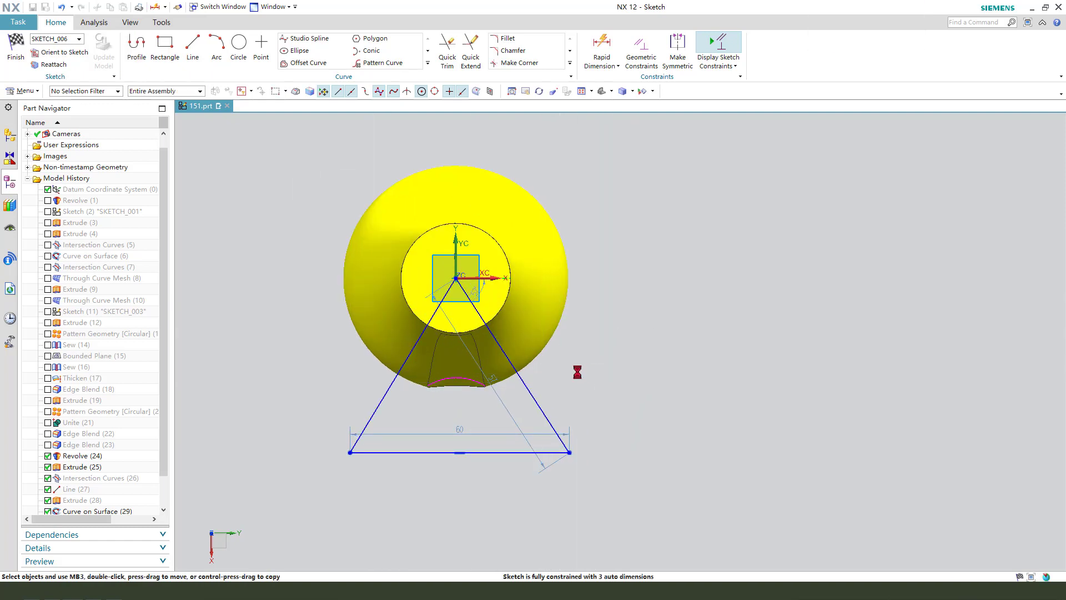
Step: Dimension the triangle (60, 30), centre its base midpoint on the vertical axis, and finish the sketch
key("d")
left_click(532, 389)
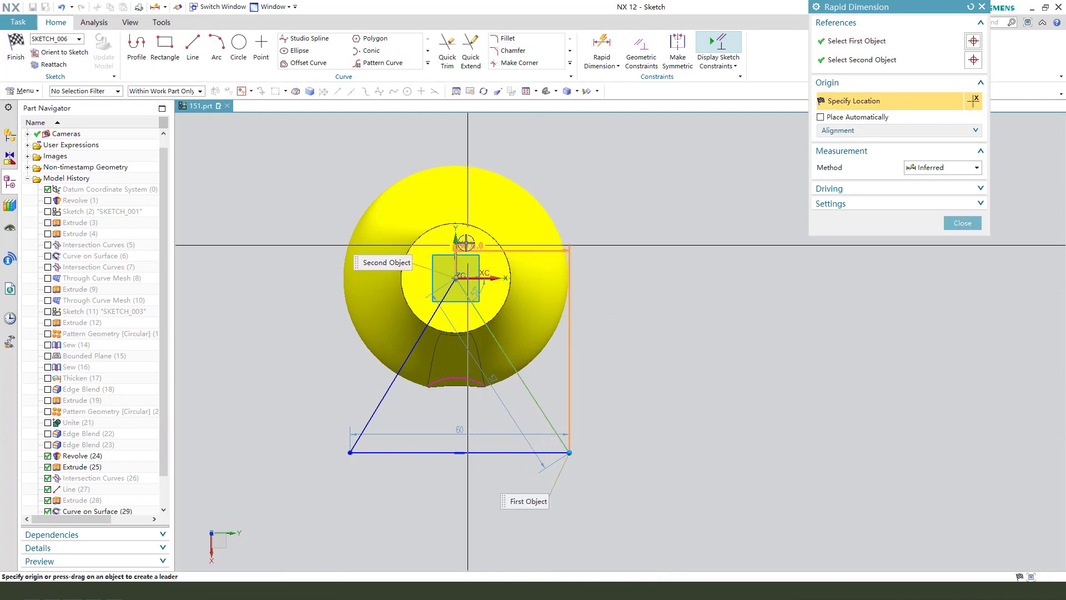
left_click(499, 379)
left_click(517, 410)
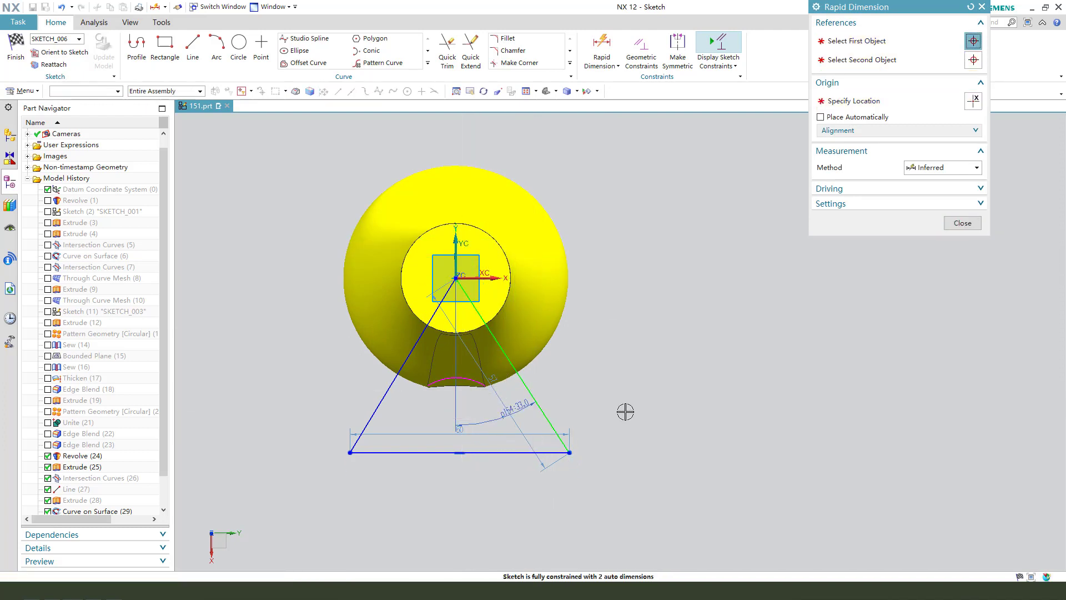
type("30")
key("Return")
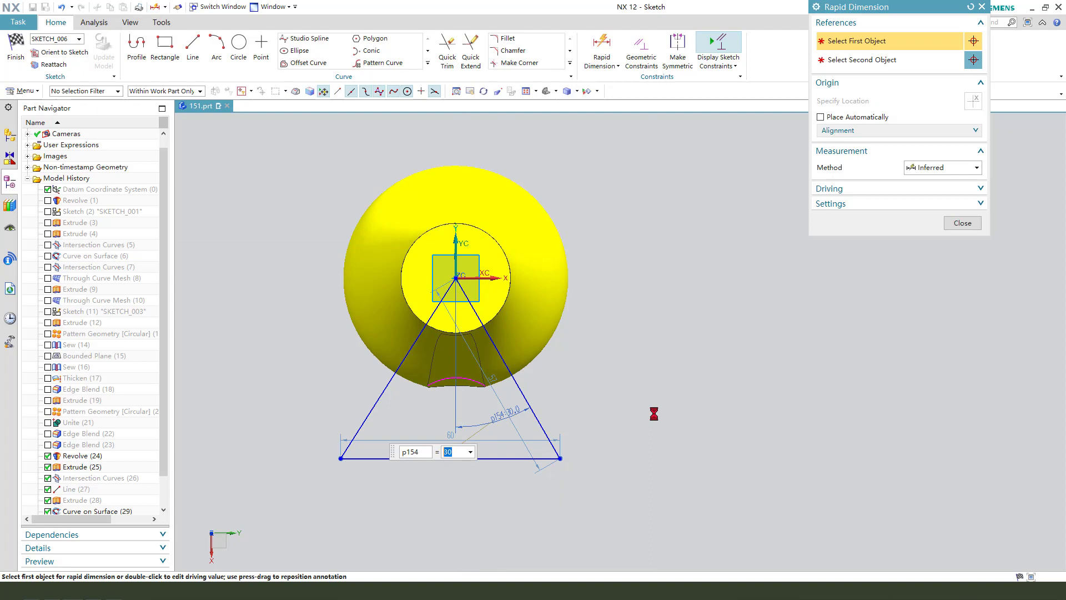
left_click(971, 226)
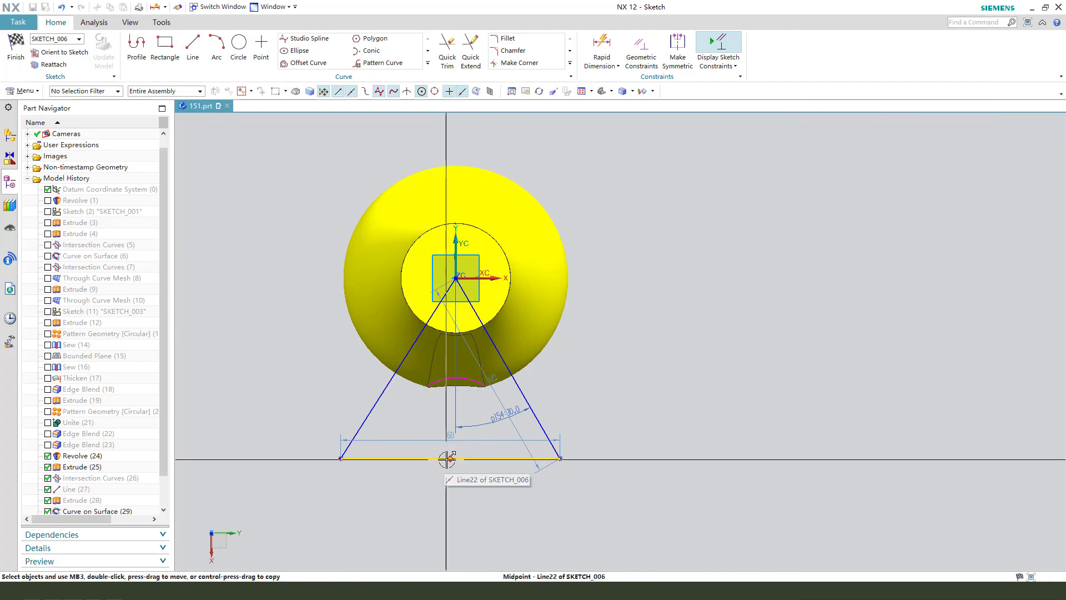
left_click(456, 283)
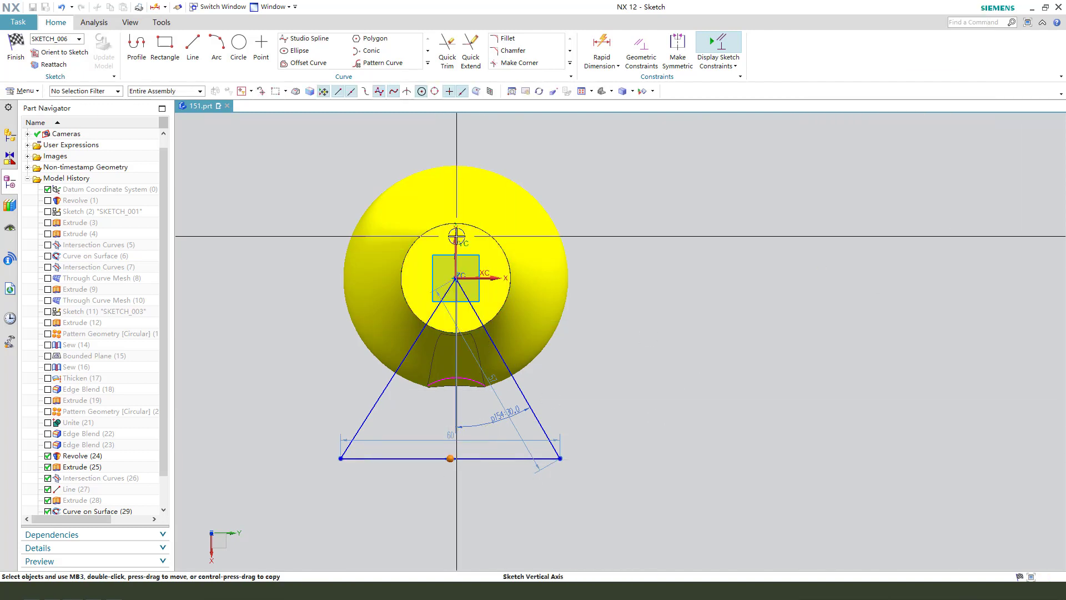
left_click(482, 219)
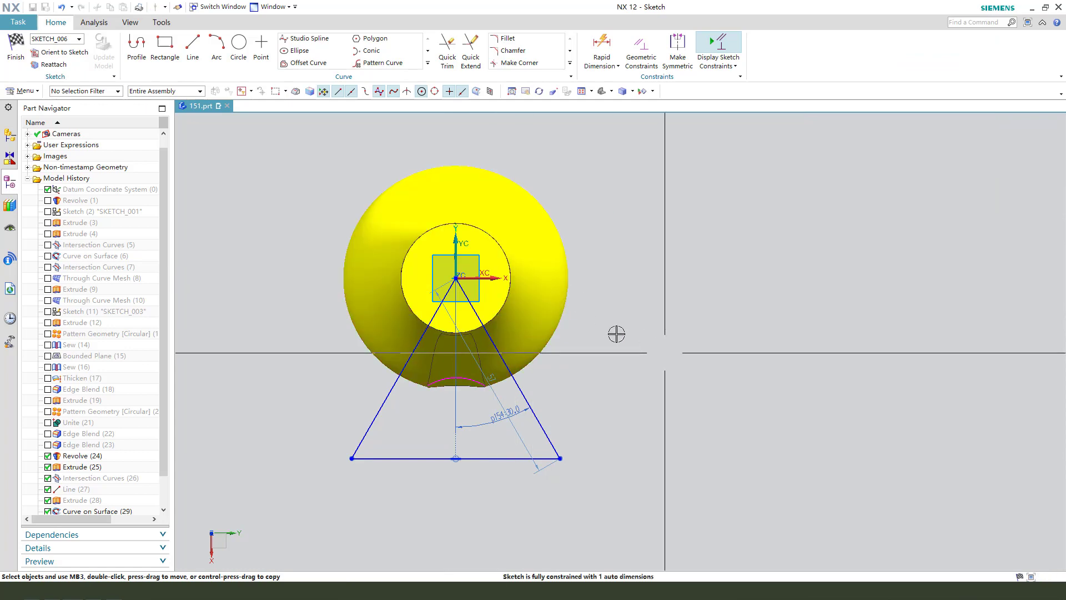
key("ctrl+q")
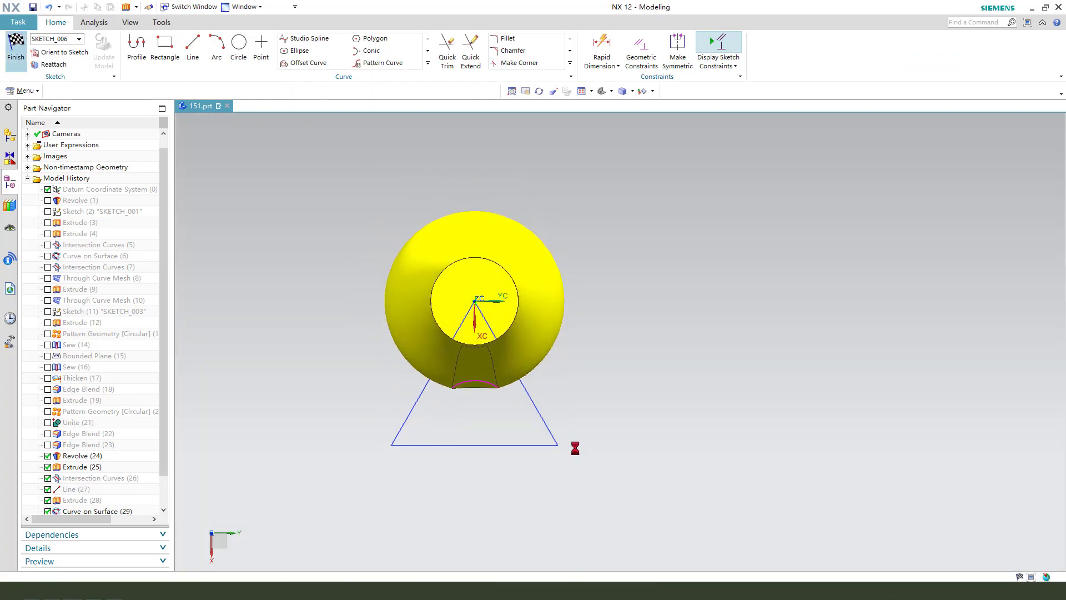
Step: Extrude the triangle 149 up and 29 below, intersecting the vase to leave one wedge slice
key("x")
middle_click_drag(577, 480, 517, 447)
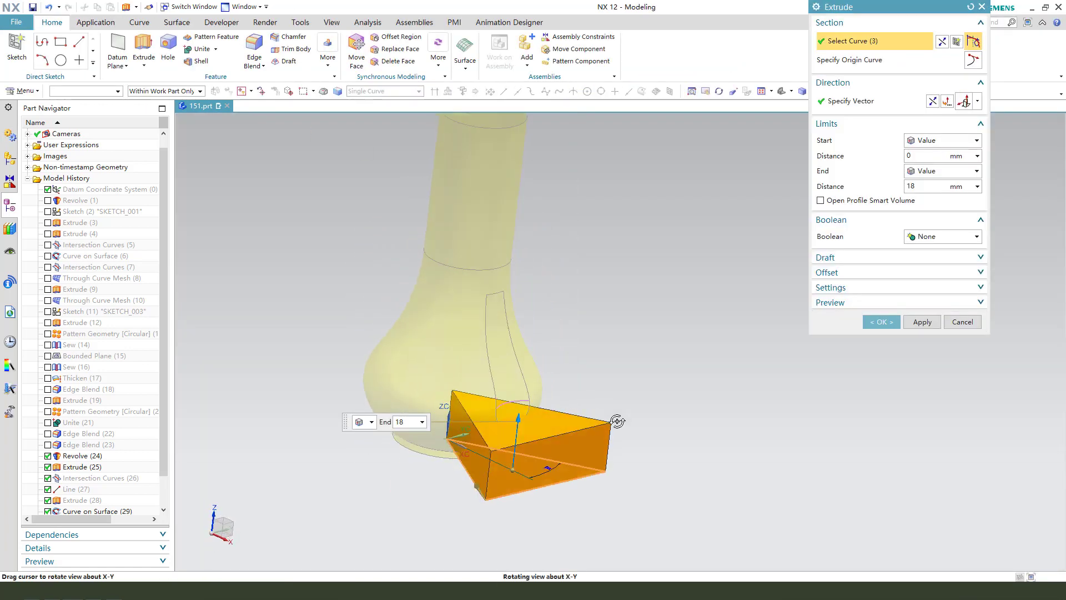
left_click_drag(520, 427, 543, 208)
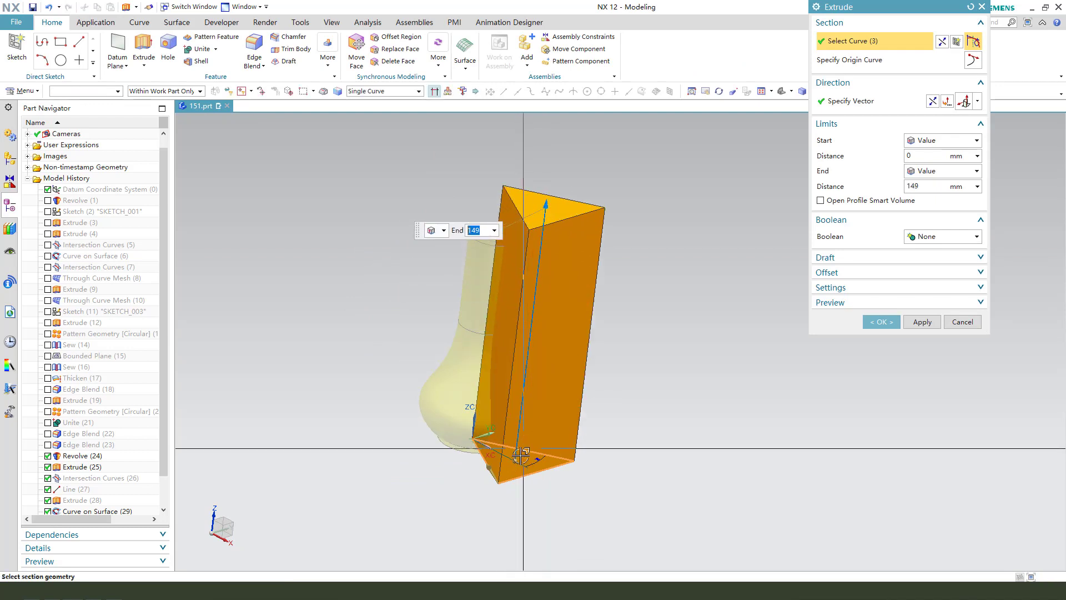
left_click_drag(518, 442, 508, 509)
left_click(935, 242)
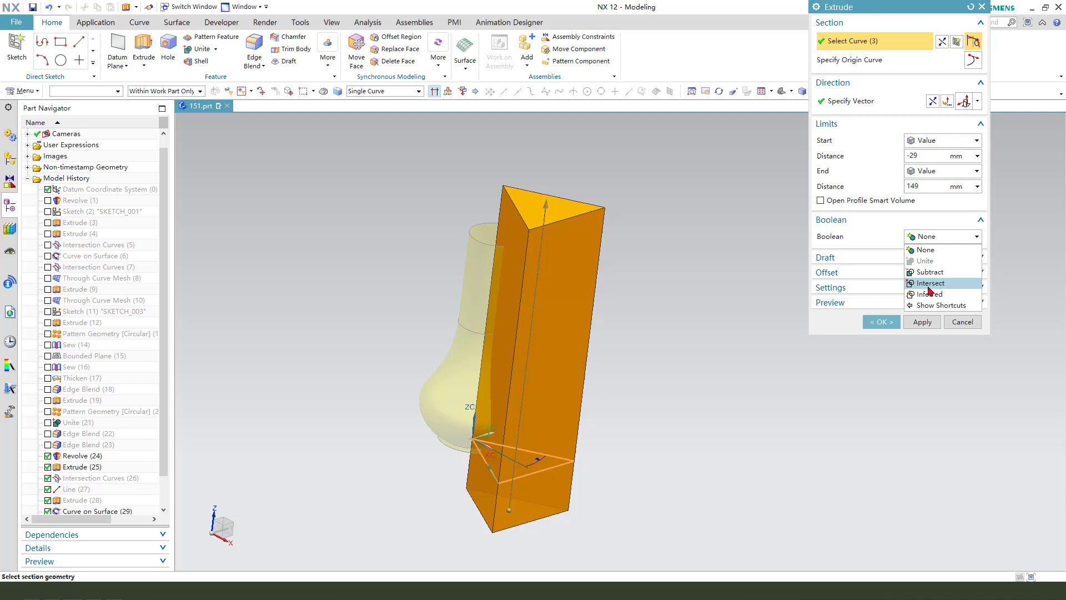
left_click(930, 284)
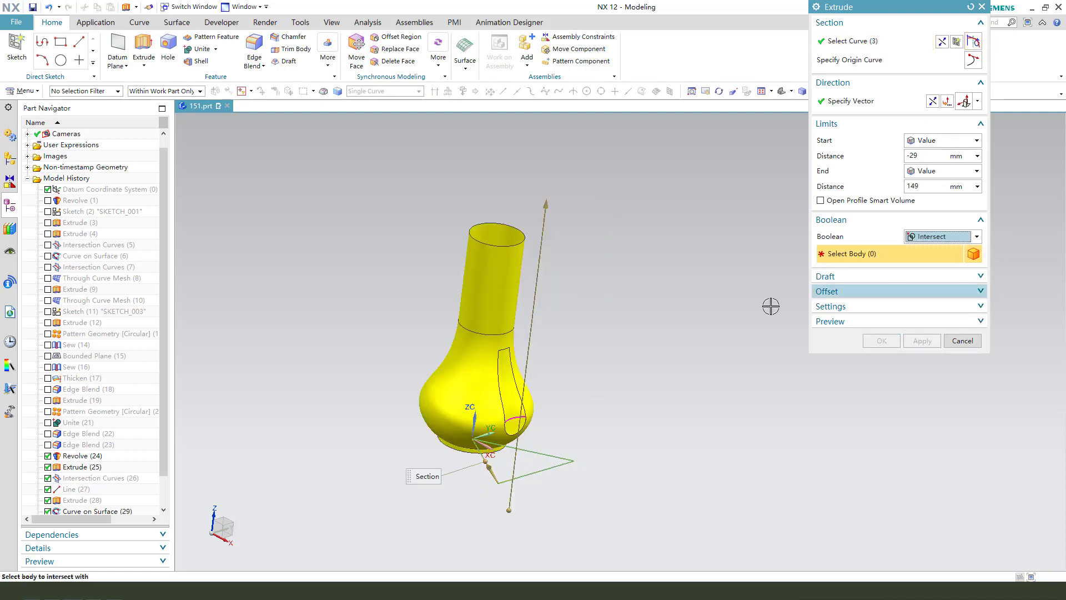
left_click(492, 367)
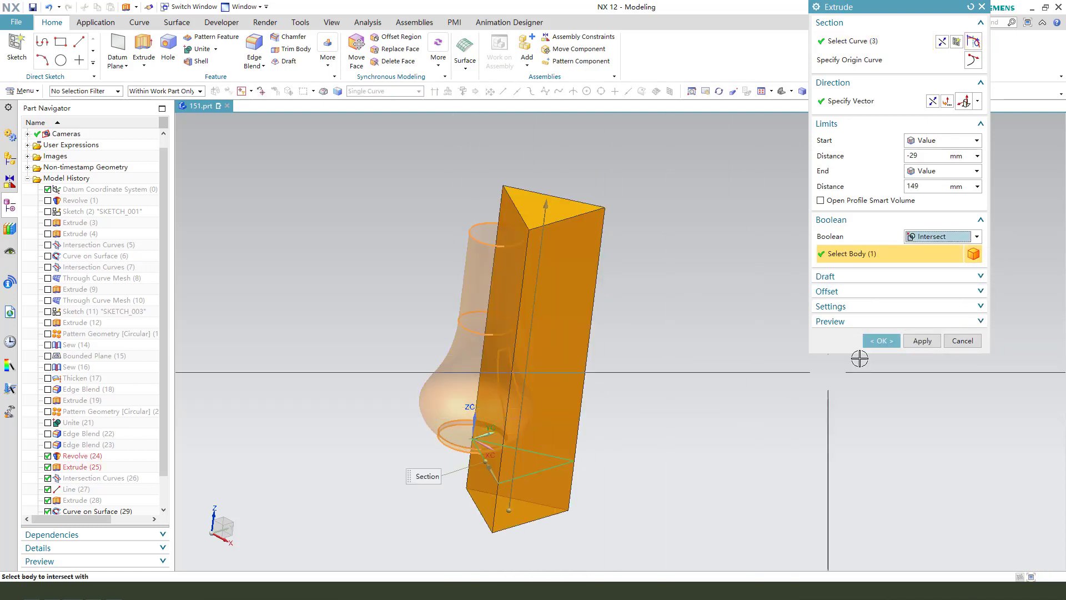
left_click(882, 341)
middle_click_drag(597, 394, 564, 446)
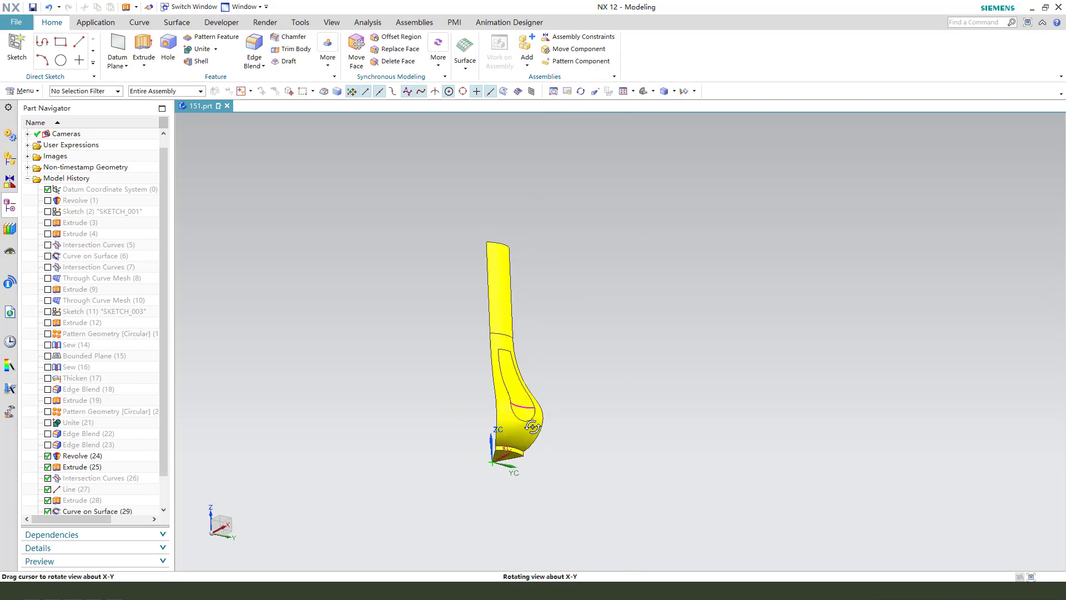
scroll(565, 448, "up", 3)
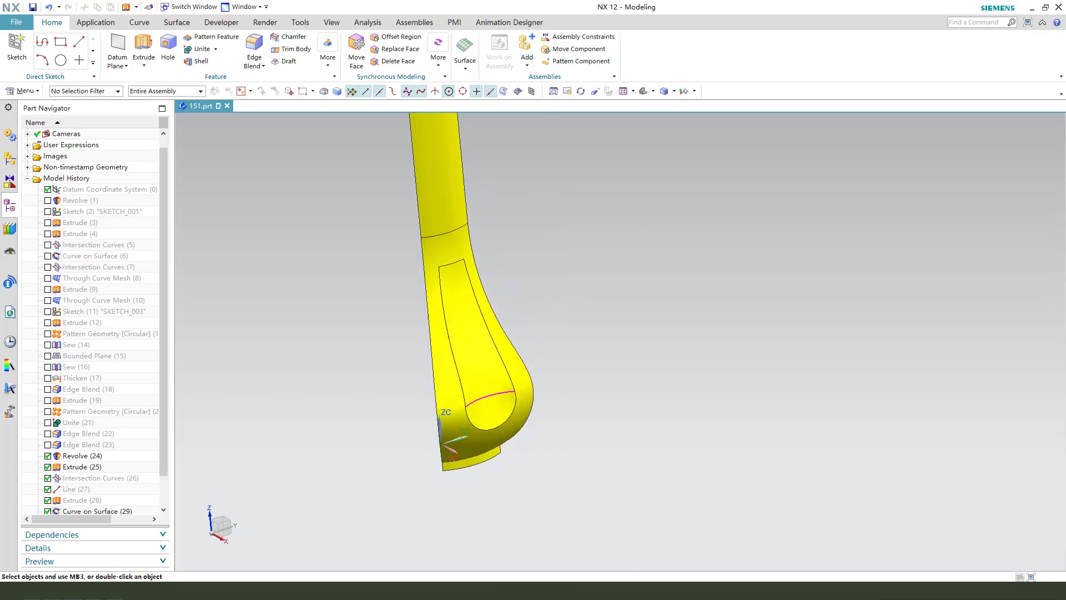
Step: Sew the teardrop panel face onto the vase wedge sheet
left_click(184, 25)
left_click(517, 39)
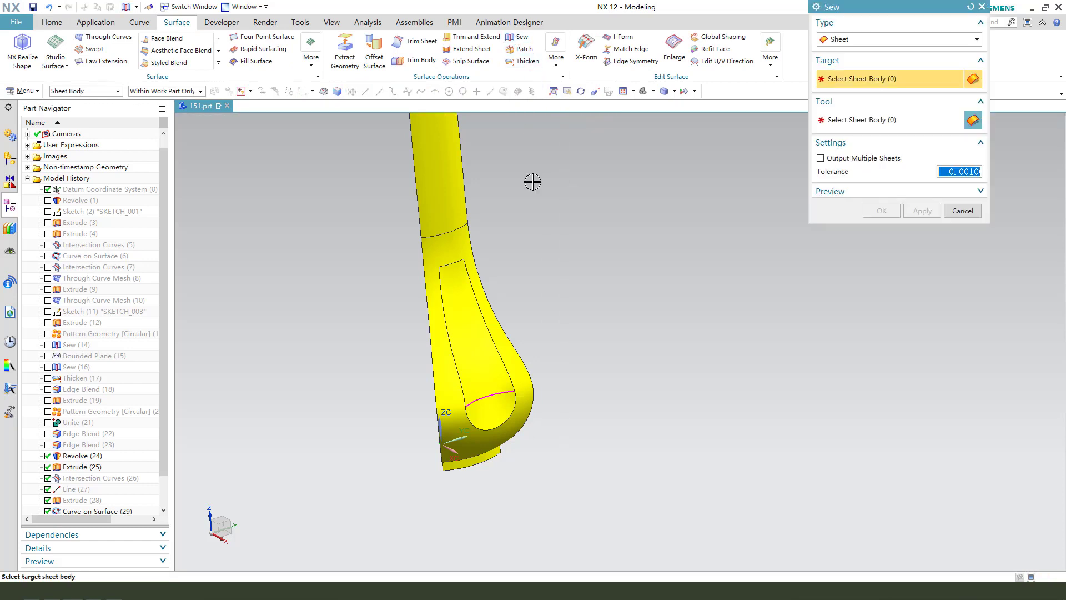
left_click(438, 226)
left_click(475, 322)
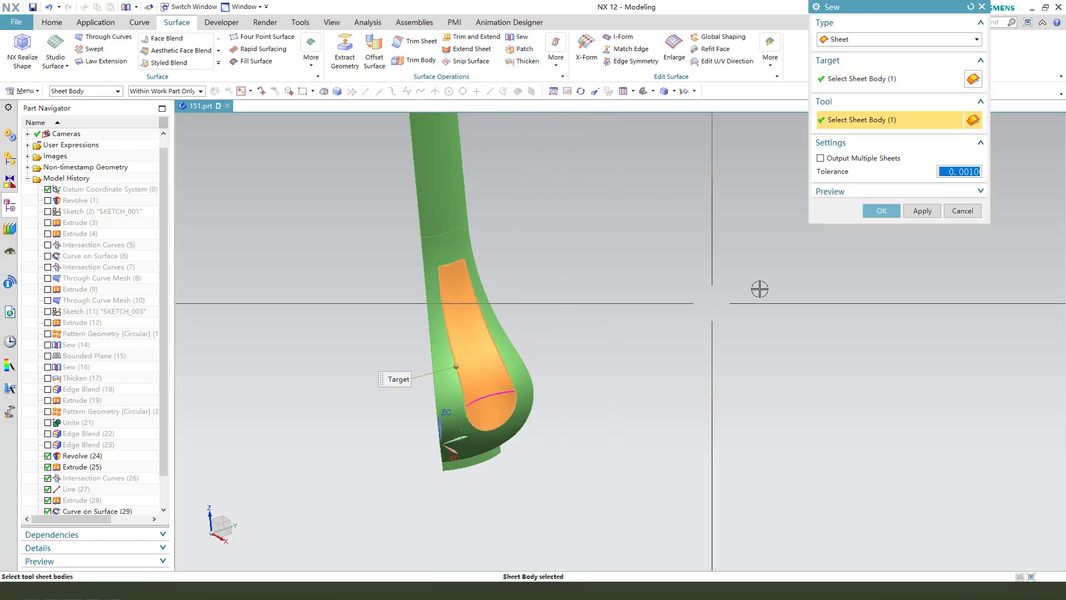
left_click(881, 211)
Step: Select the Curve on Surface feature and choose an option from its right-click menu
left_click(501, 392)
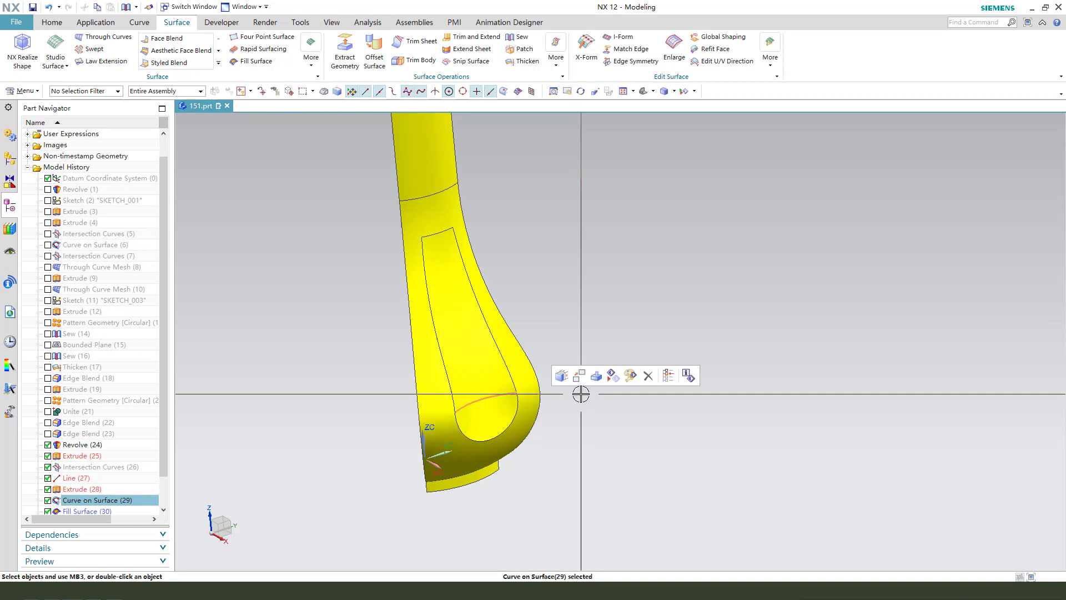
left_click(595, 334)
right_click(596, 322)
left_click(595, 326)
mouse_move(567, 372)
middle_mouse_down()
mouse_move(592, 383)
mouse_move(678, 381)
mouse_move(580, 381)
mouse_move(647, 356)
mouse_move(586, 336)
mouse_move(508, 417)
middle_mouse_up()
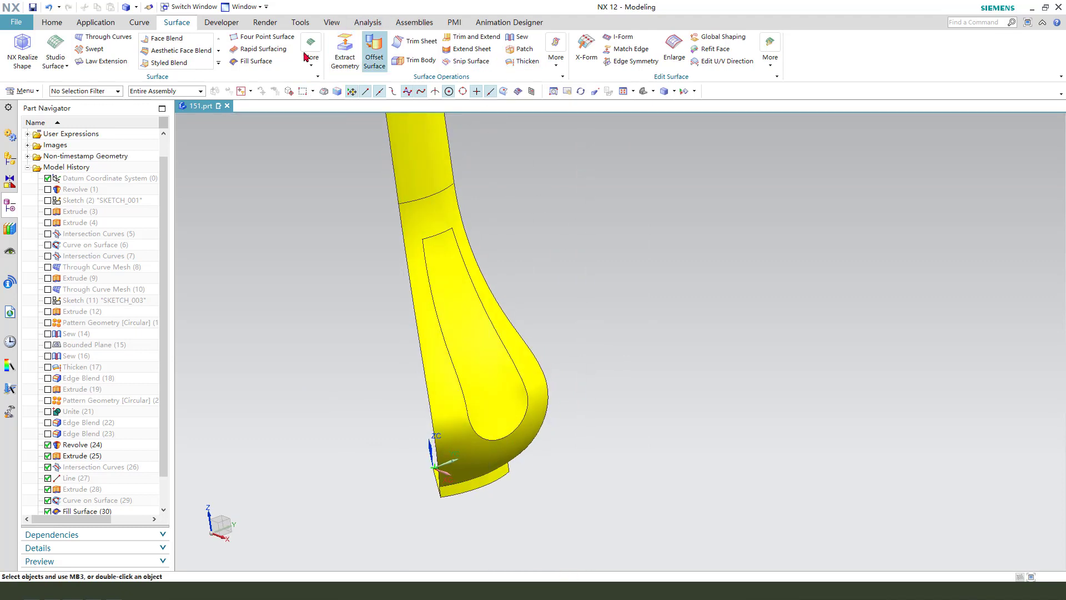
Step: Round the panel's outer edge, inner loop edge and a third edge with a 2 mm edge blend
left_click(52, 23)
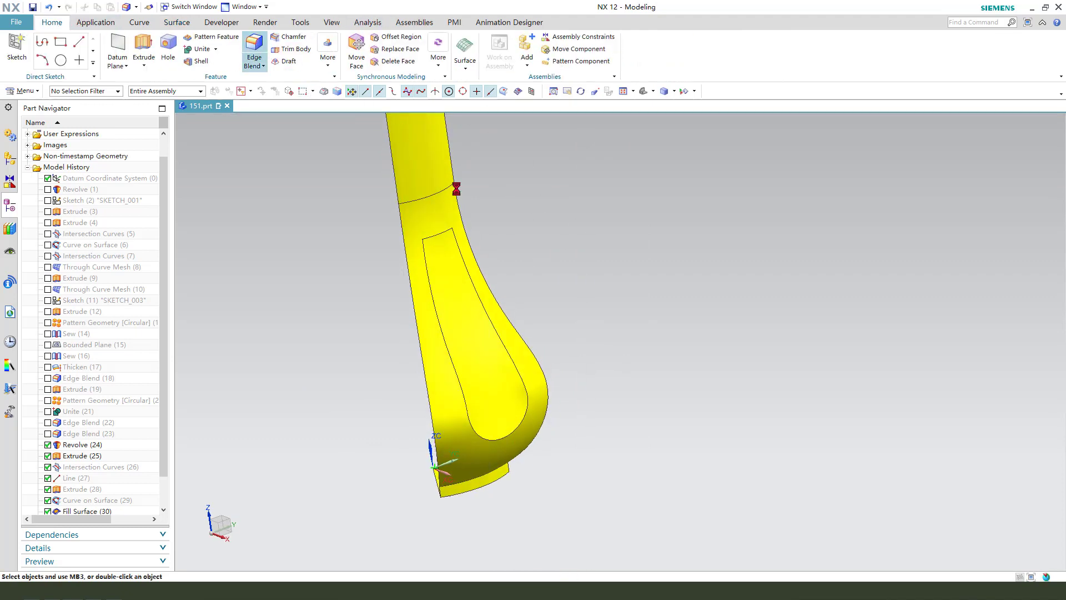
left_click(537, 358)
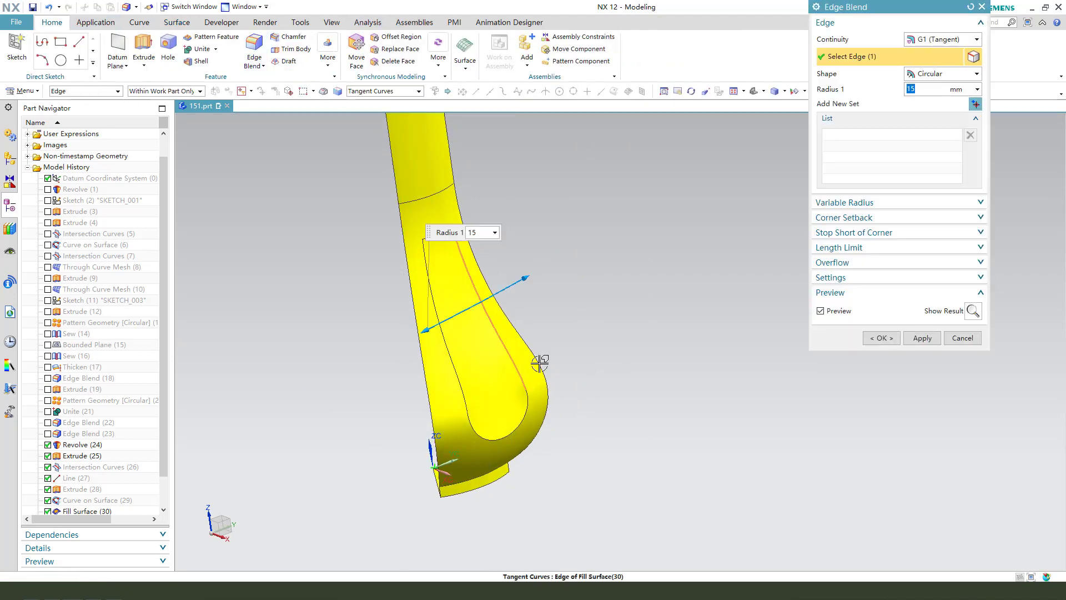
left_click(529, 421)
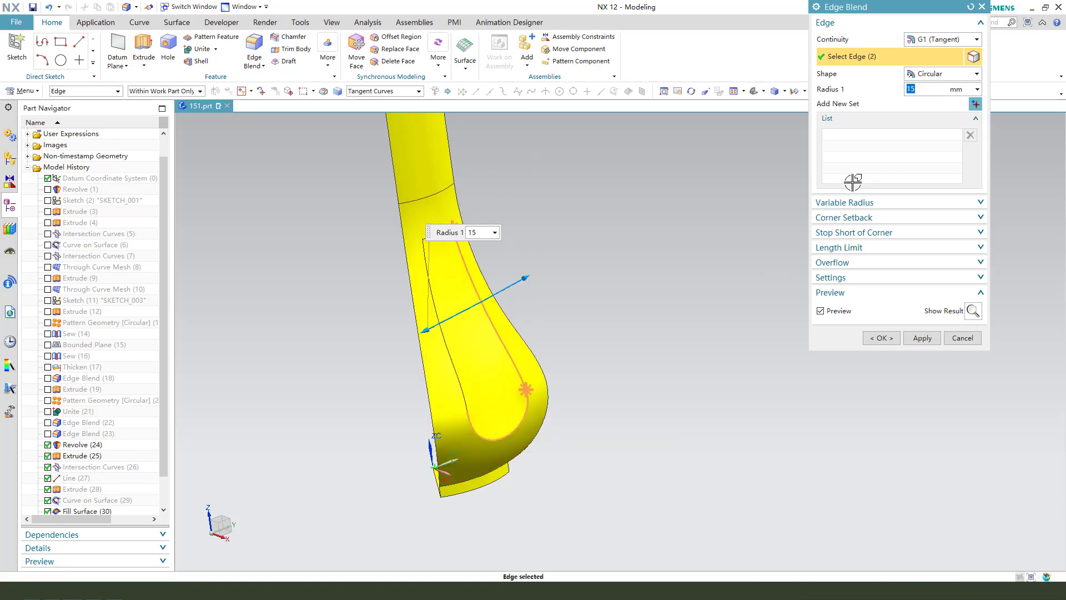
type("2")
key("Return")
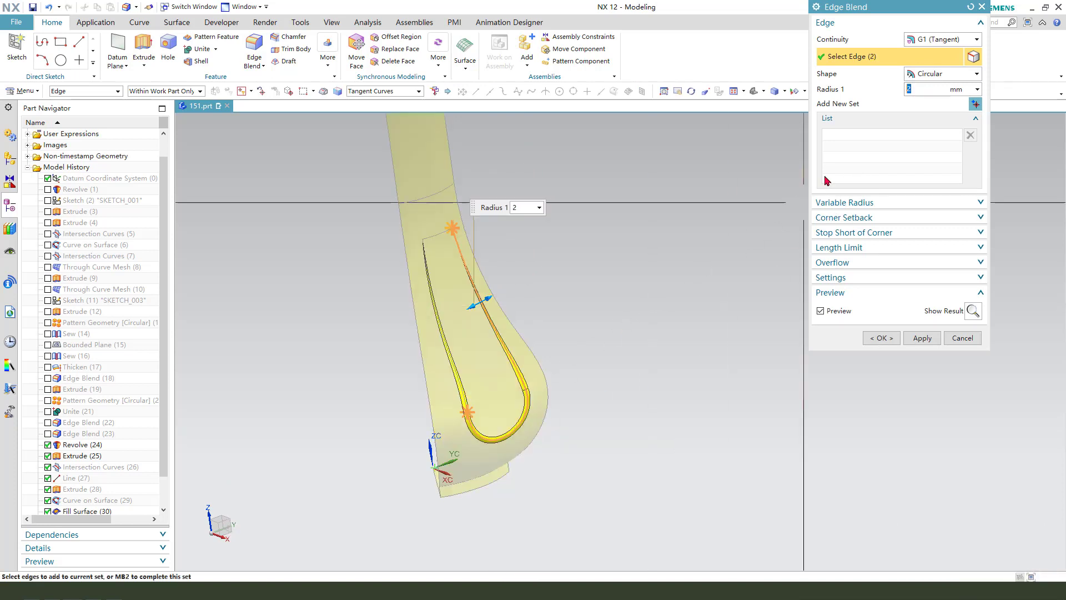
left_click(439, 306)
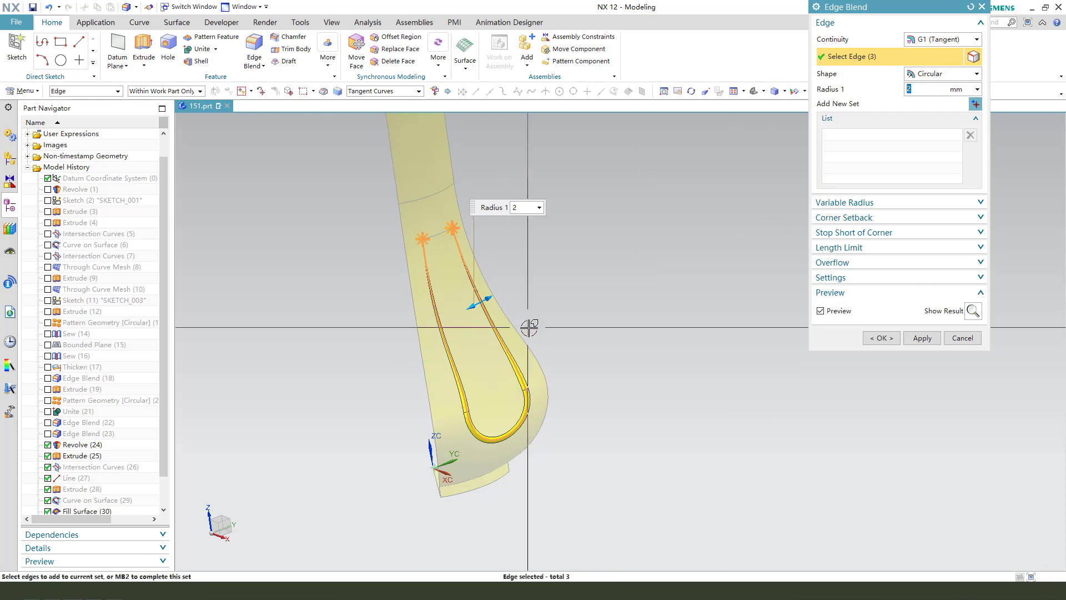
left_click(887, 343)
mouse_move(691, 338)
middle_mouse_down()
mouse_move(571, 388)
mouse_move(544, 415)
mouse_move(621, 348)
mouse_move(330, 381)
middle_mouse_up()
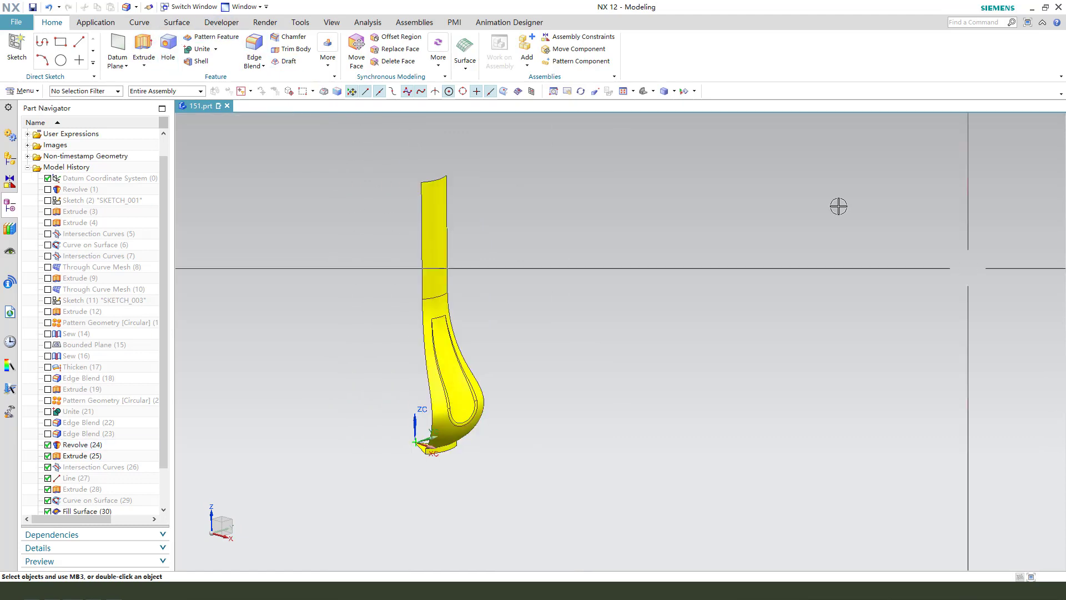
Step: Pattern the panel body circularly about the Z axis through the origin, count 6, span 360°
left_click(327, 66)
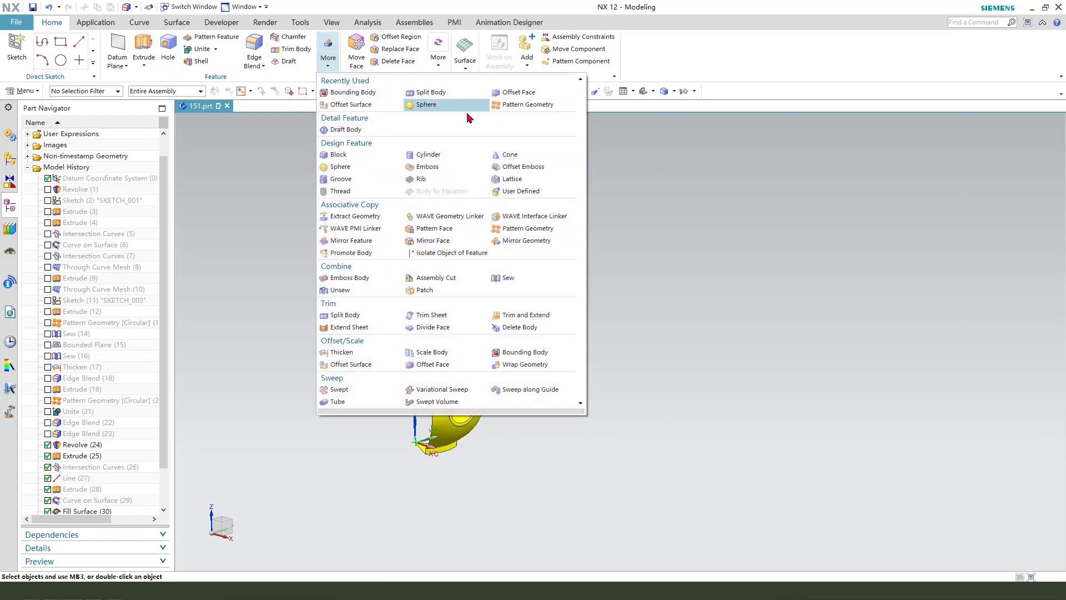
left_click(515, 108)
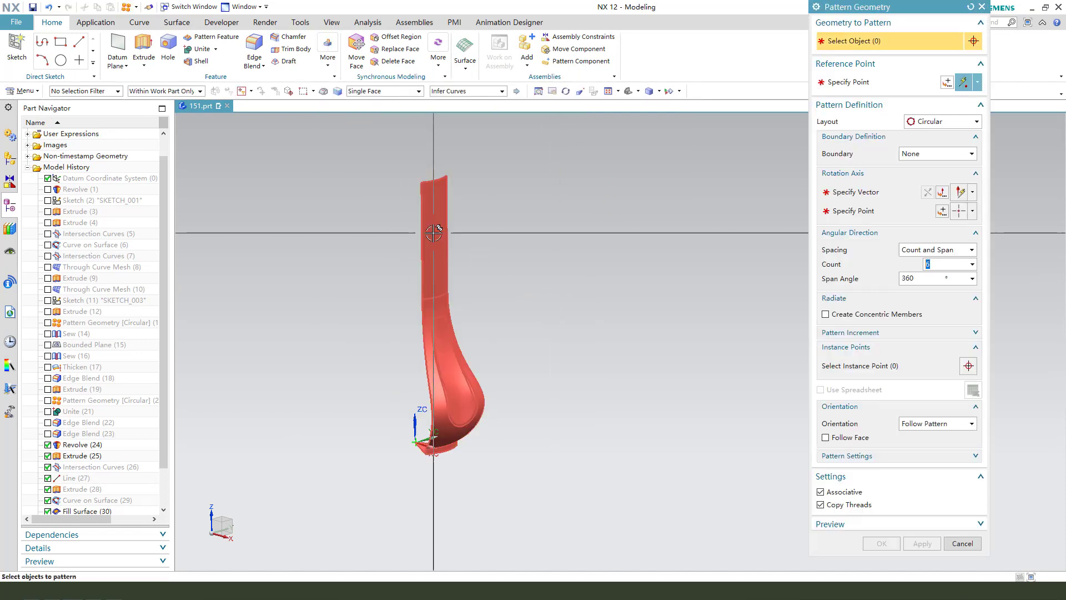
left_click(434, 231)
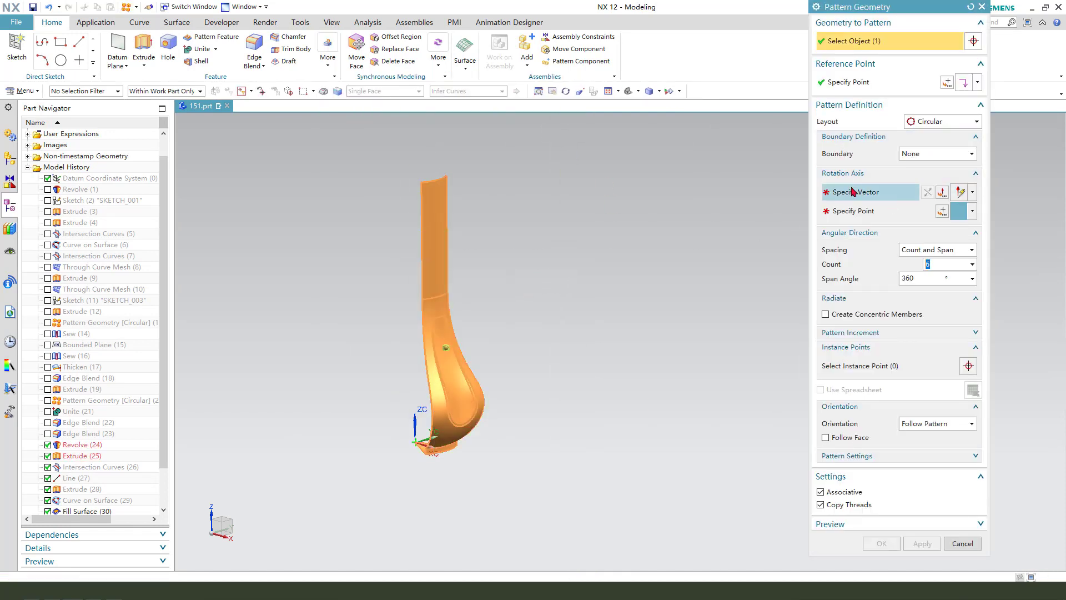
left_click(625, 305)
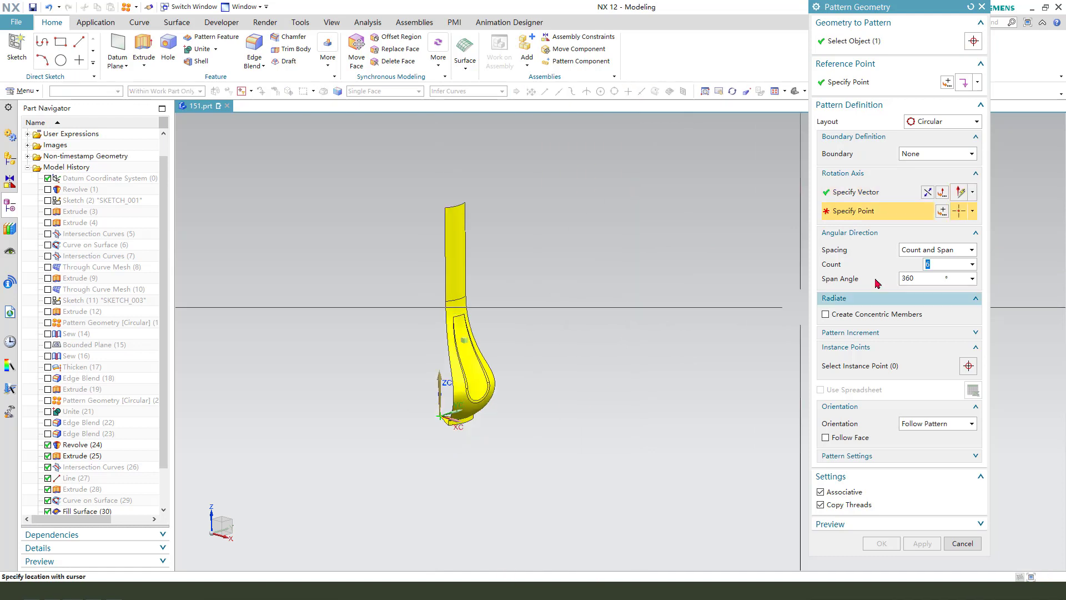
left_click(973, 213)
left_click(963, 230)
left_click(941, 211)
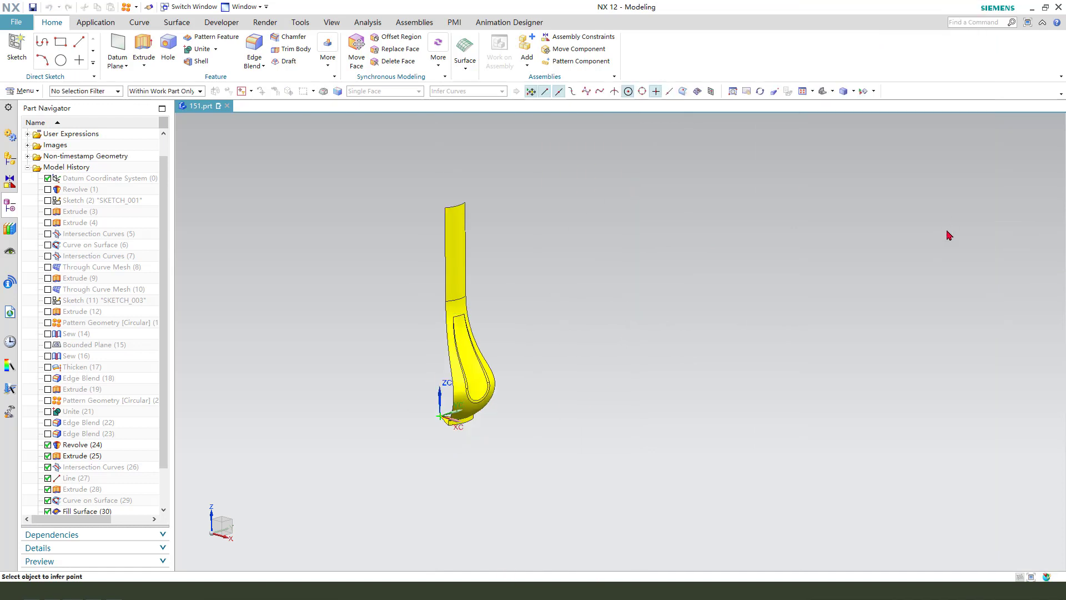
left_click(923, 227)
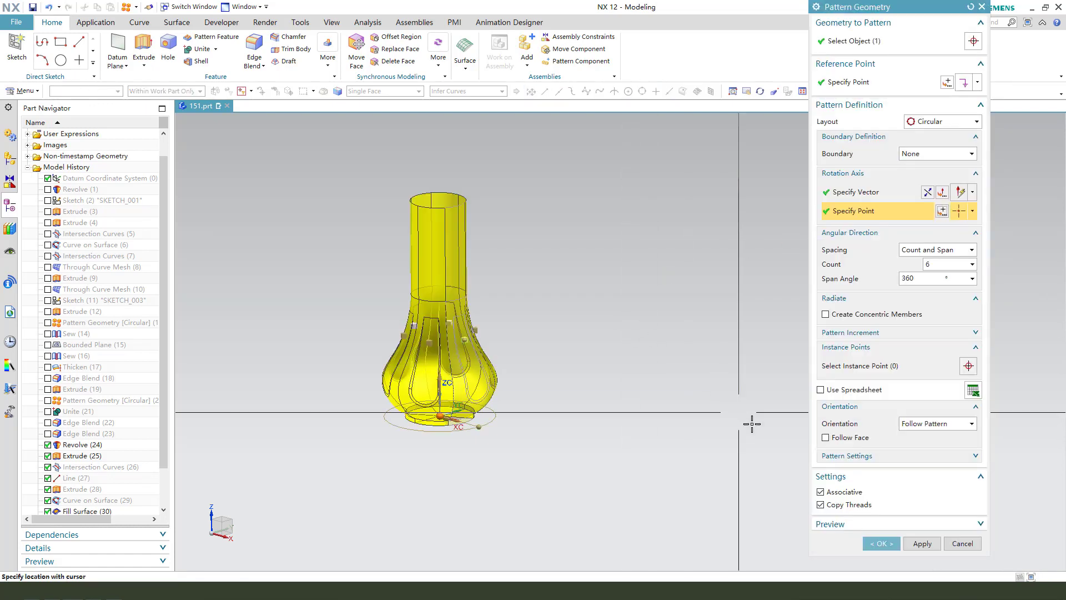
left_click(877, 541)
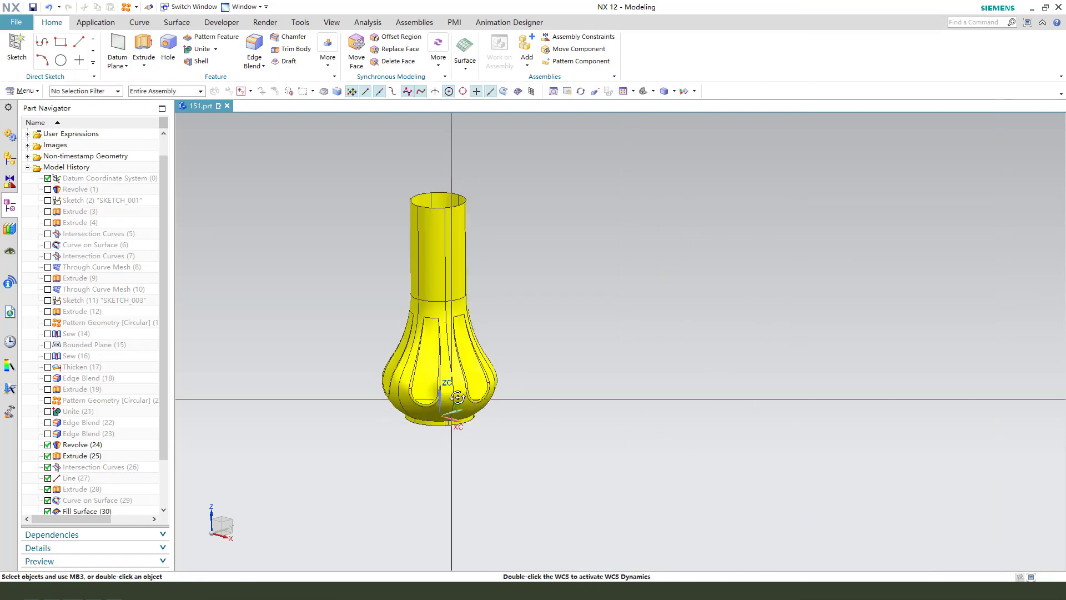
mouse_move(500, 385)
middle_mouse_down()
mouse_move(440, 371)
mouse_move(440, 286)
mouse_move(479, 220)
middle_mouse_up()
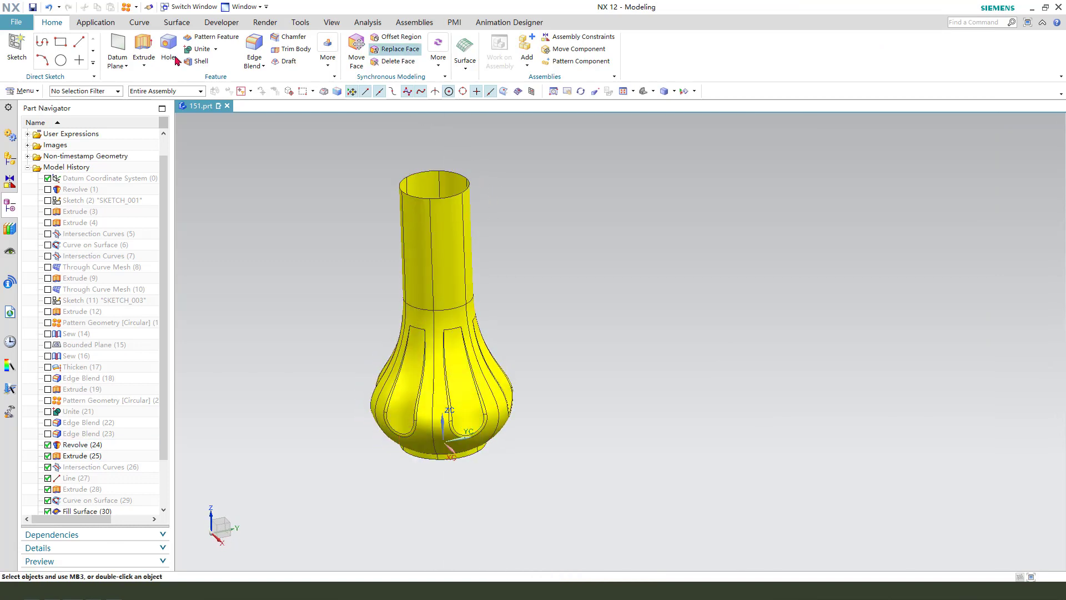
Step: Sew one vase piece as the target with the other five pieces as tools
left_click(176, 23)
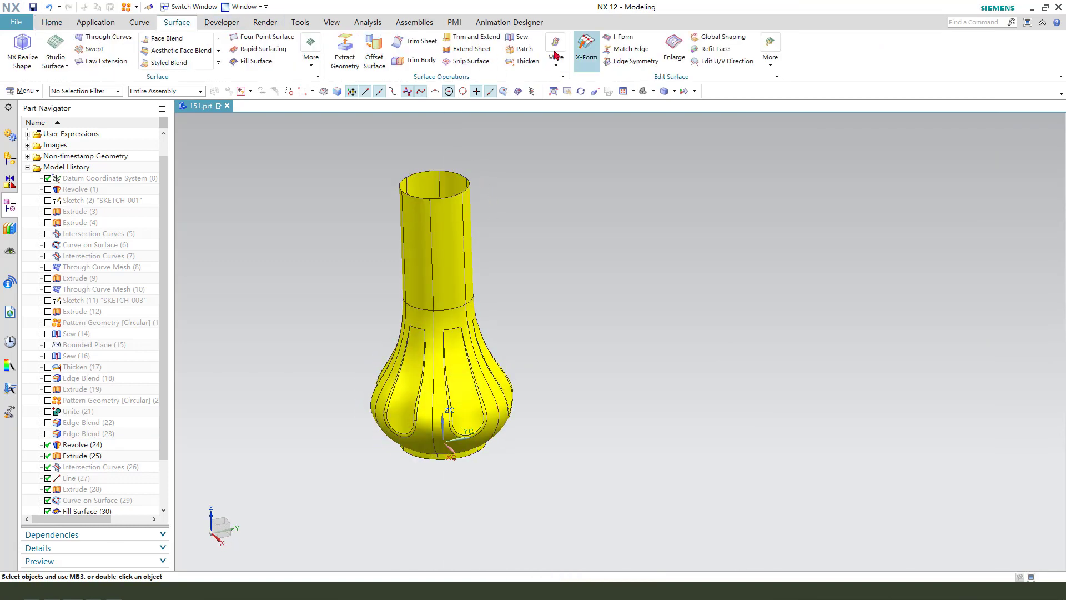
left_click(522, 38)
left_click(476, 238)
scroll(461, 275, "down", 2)
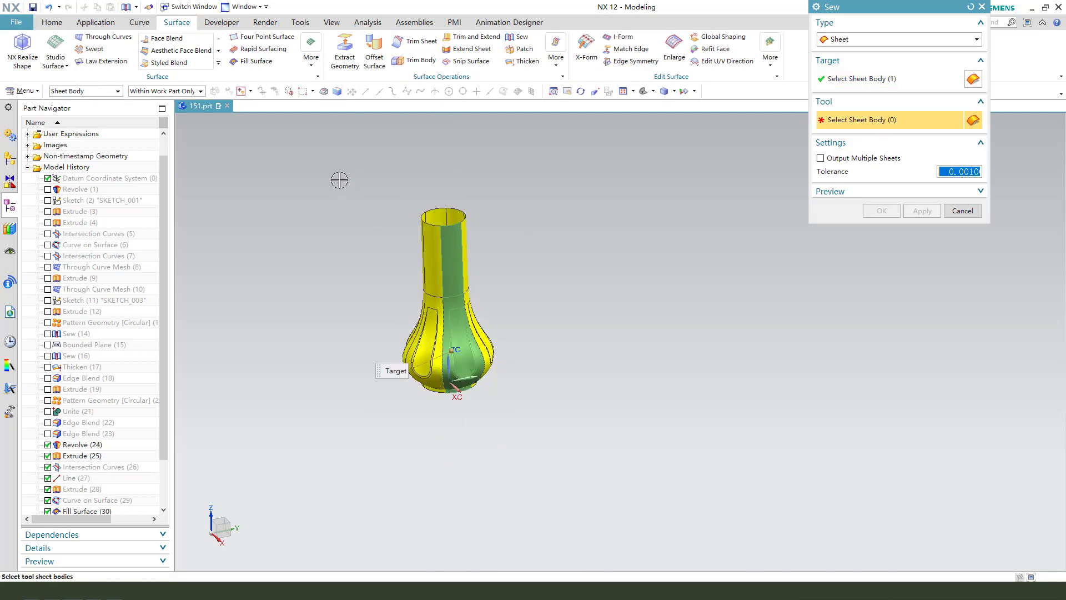
left_click(487, 359)
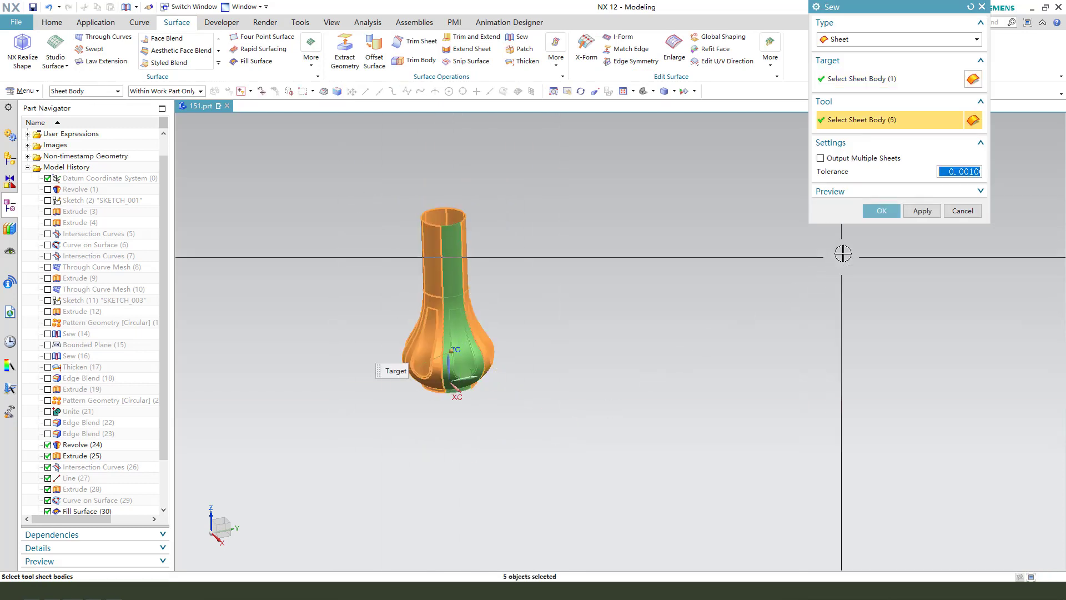
left_click(882, 211)
scroll(550, 251, "up", 1)
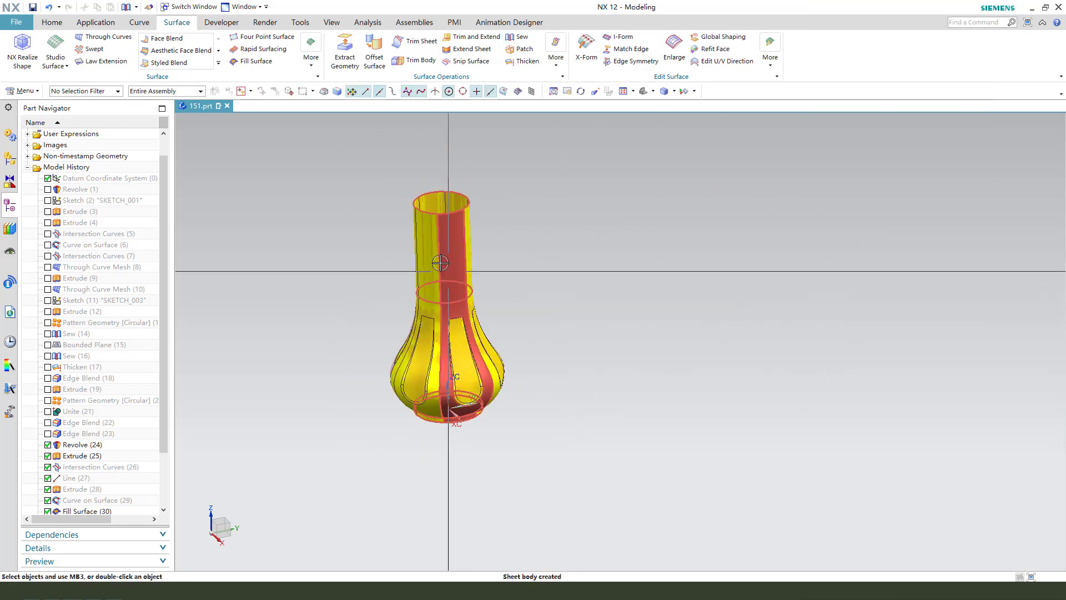
Step: Thicken the sewn vase sheet with Offset 1 at 0 and Offset 2 at 2 mm
left_click(514, 62)
scroll(144, 423, "down", 2)
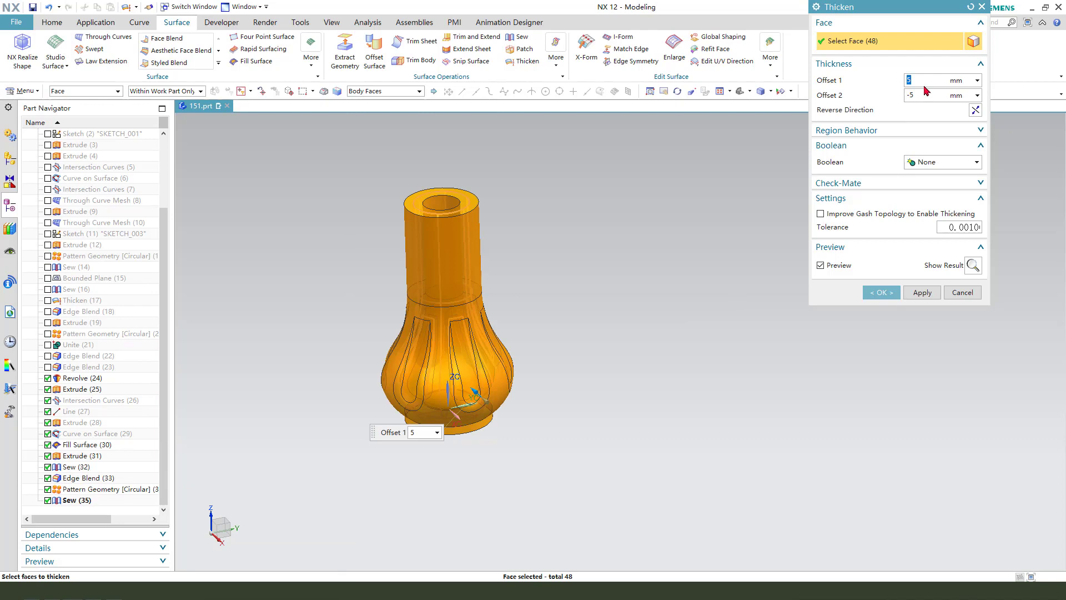
key("Return")
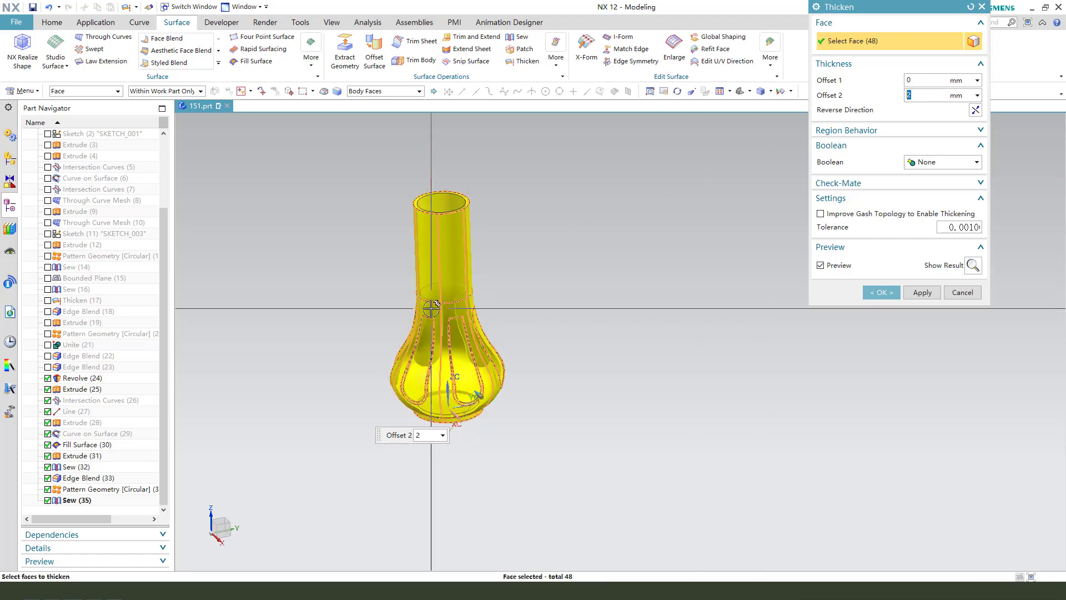
scroll(528, 297, "up", 5)
left_click(872, 295)
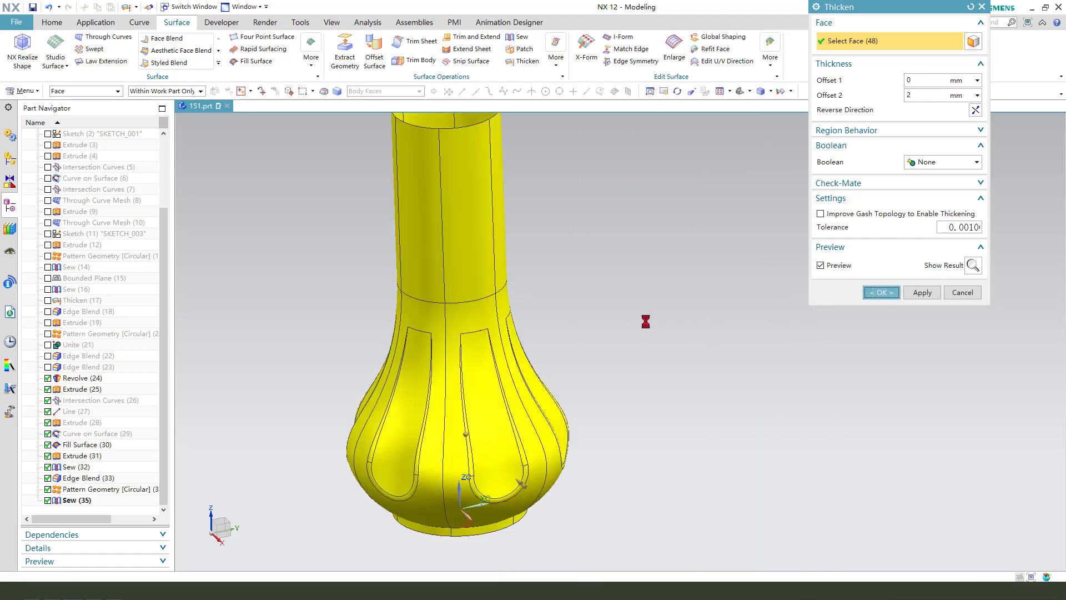
scroll(642, 321, "down", 3)
mouse_move(588, 311)
middle_mouse_down()
mouse_move(507, 317)
mouse_move(534, 304)
mouse_move(531, 316)
mouse_move(523, 296)
middle_mouse_up()
Step: Hide the leftover vase sheet body with Ctrl+B
key("ctrl+b")
left_click(520, 287)
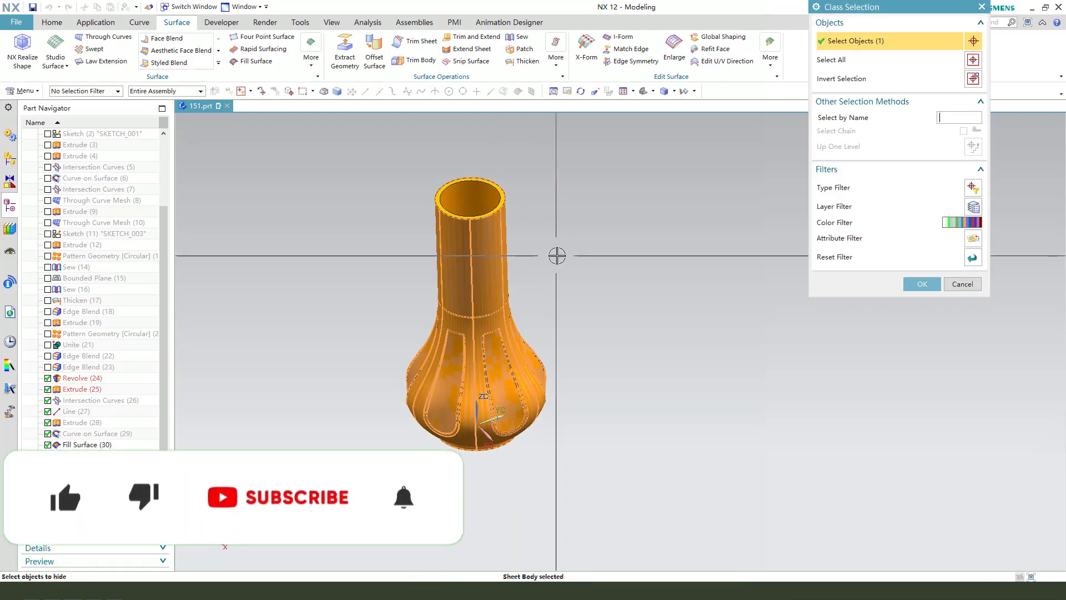
middle_click(557, 255)
right_click(630, 386)
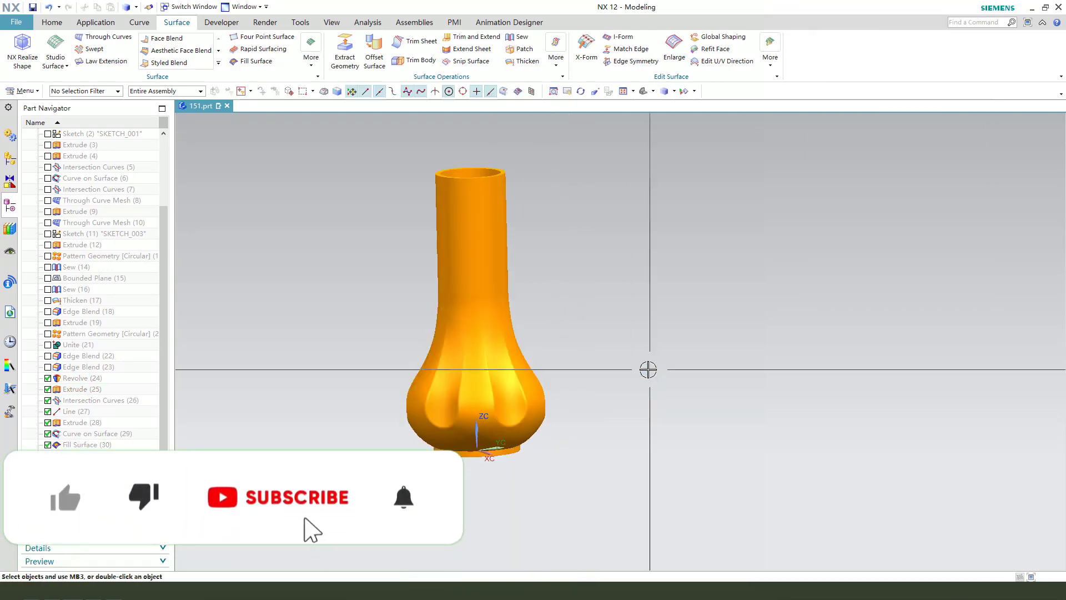
Step: Orbit the vase to inspect its hollow open neck, fluted bulb and flat base
middle_click_drag(647, 368, 477, 430)
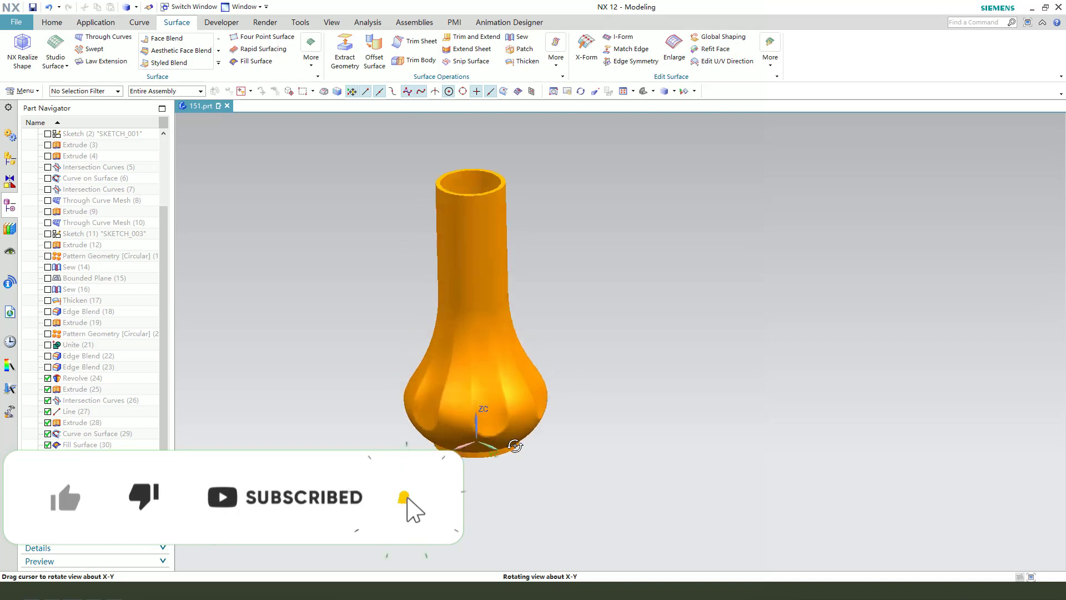
mouse_move(528, 388)
middle_mouse_down()
mouse_move(545, 357)
mouse_move(502, 458)
middle_mouse_up()
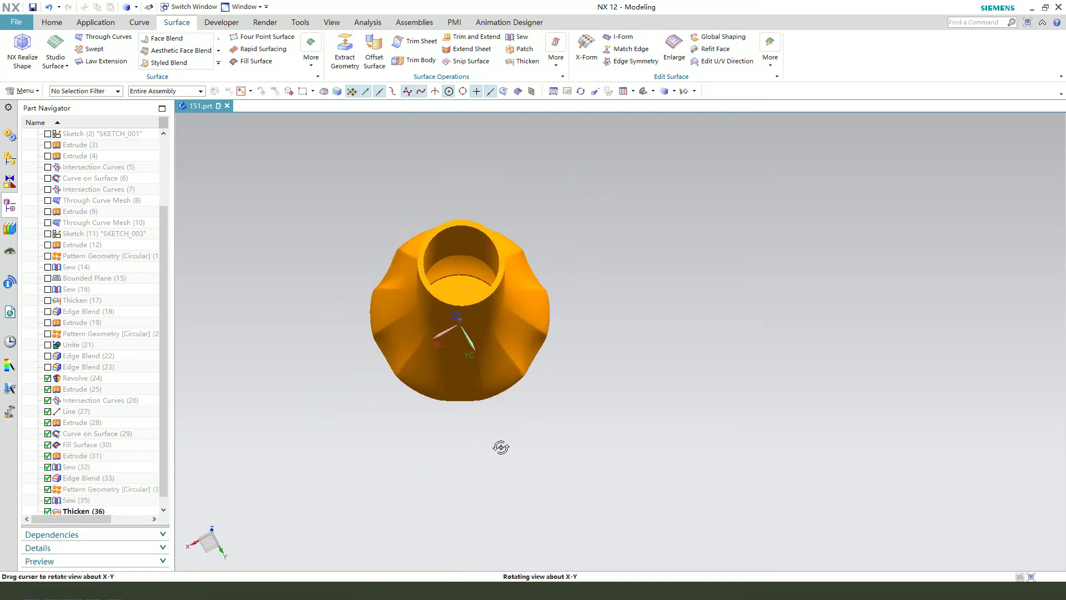
middle_click_drag(502, 458, 504, 393)
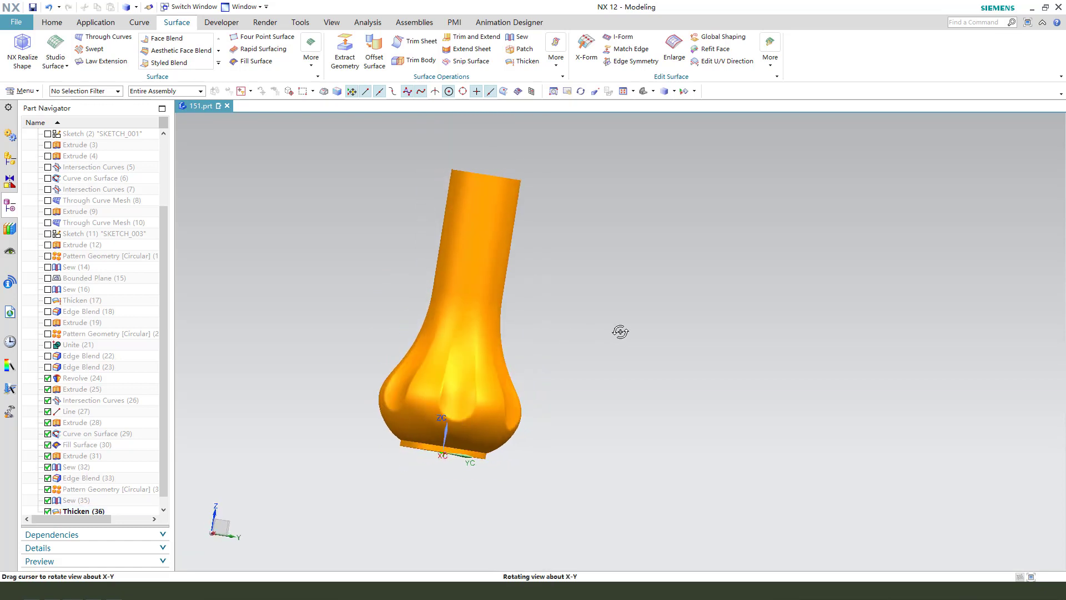
mouse_move(549, 362)
middle_mouse_down()
mouse_move(488, 381)
mouse_move(580, 357)
mouse_move(533, 346)
mouse_move(490, 356)
mouse_move(440, 392)
mouse_move(352, 425)
mouse_move(445, 453)
mouse_move(622, 448)
mouse_move(712, 409)
mouse_move(550, 502)
mouse_move(588, 505)
mouse_move(531, 487)
mouse_move(544, 492)
middle_mouse_up()
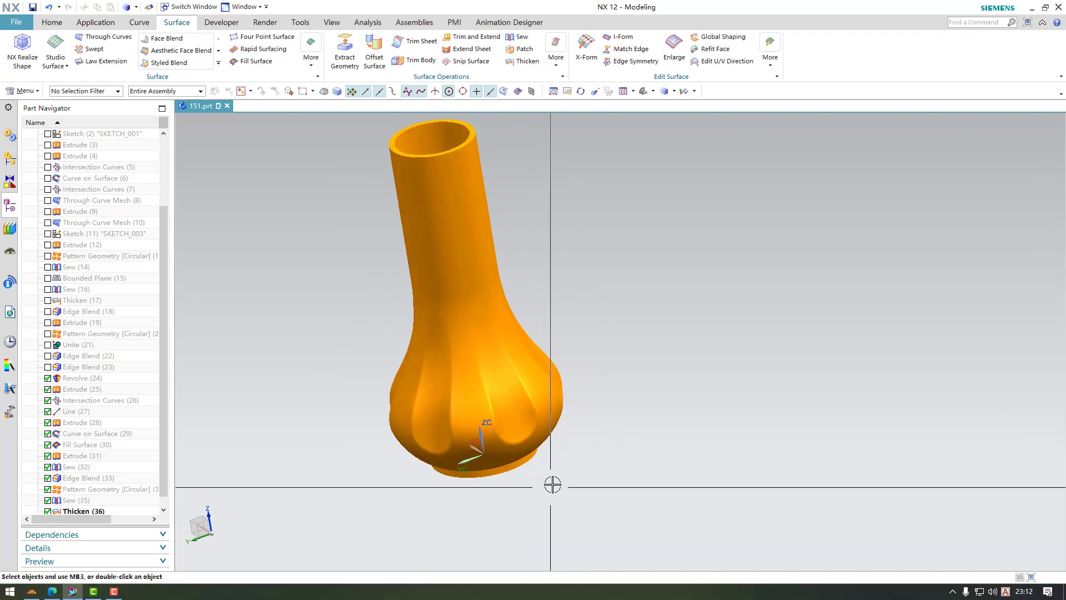